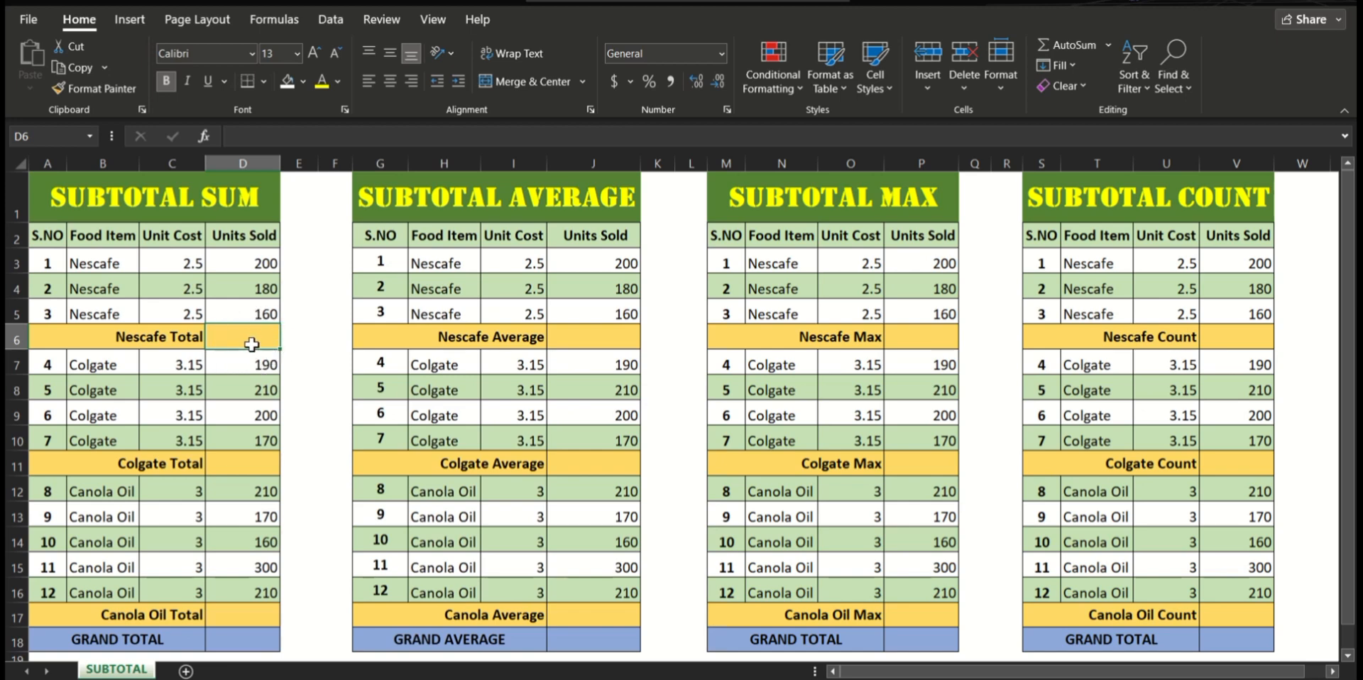
Step: Enter =SUBTOTAL(9,D3:D5) in D6 to sum the Nescafe units sold in the SUBTOTAL SUM table
type("=S")
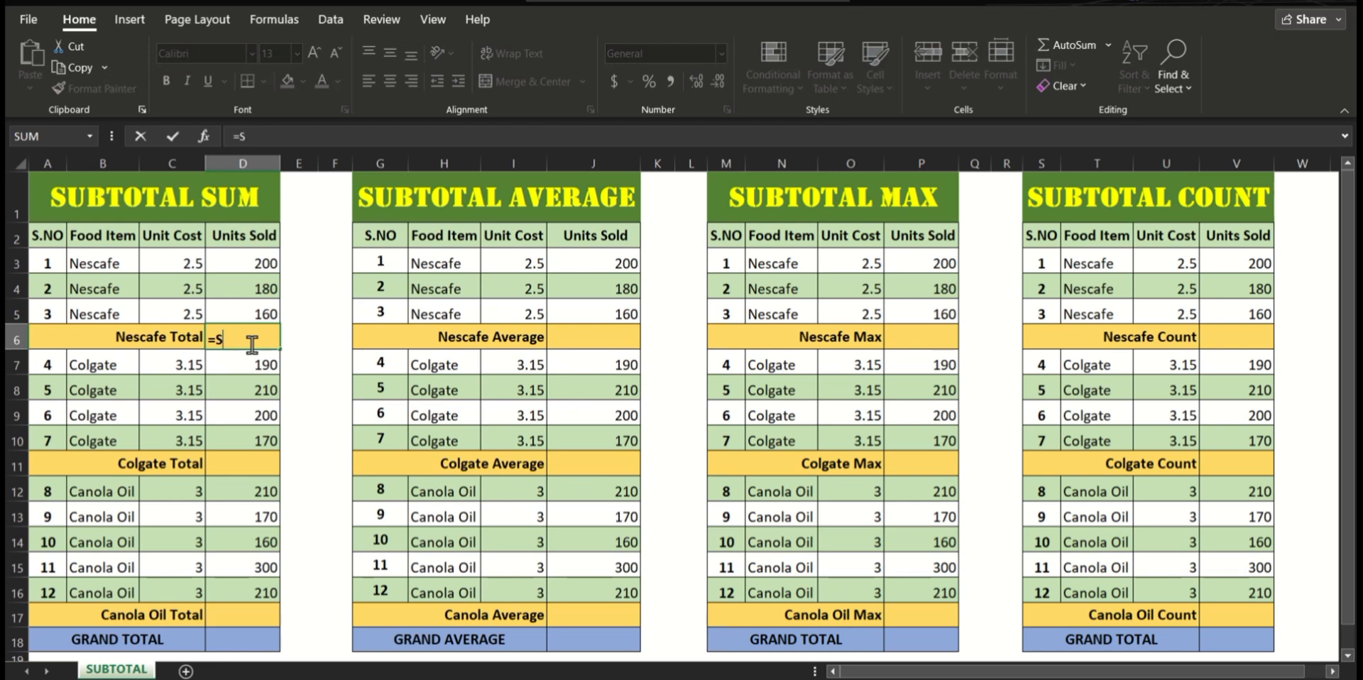
type("UBTOTAL(")
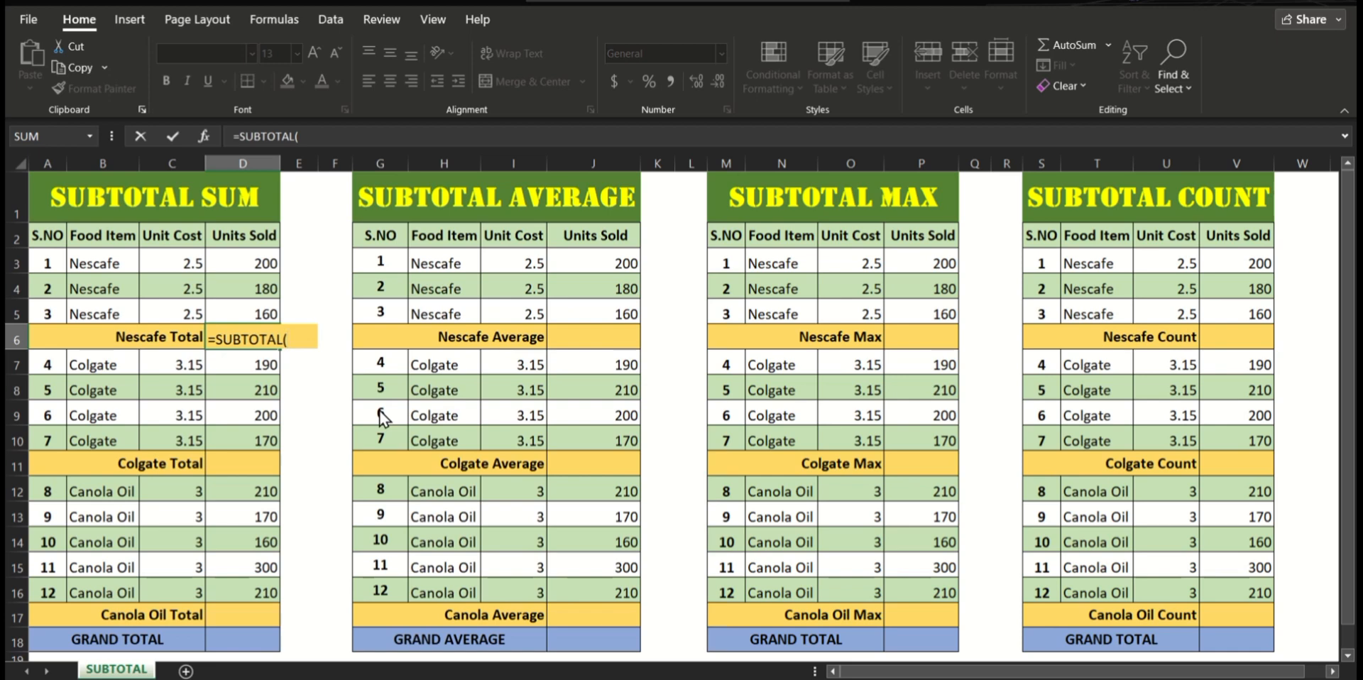
type("9,")
left_click_drag(270, 265, 270, 313)
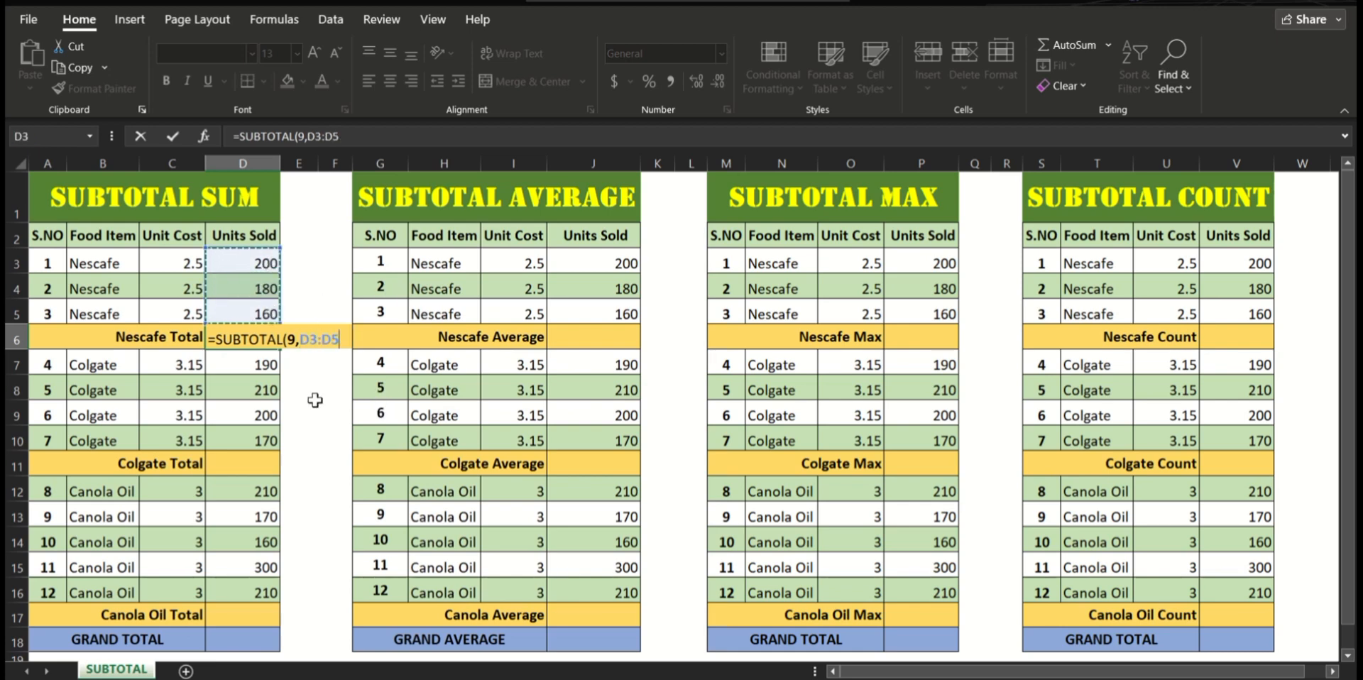
type(")")
key("Return")
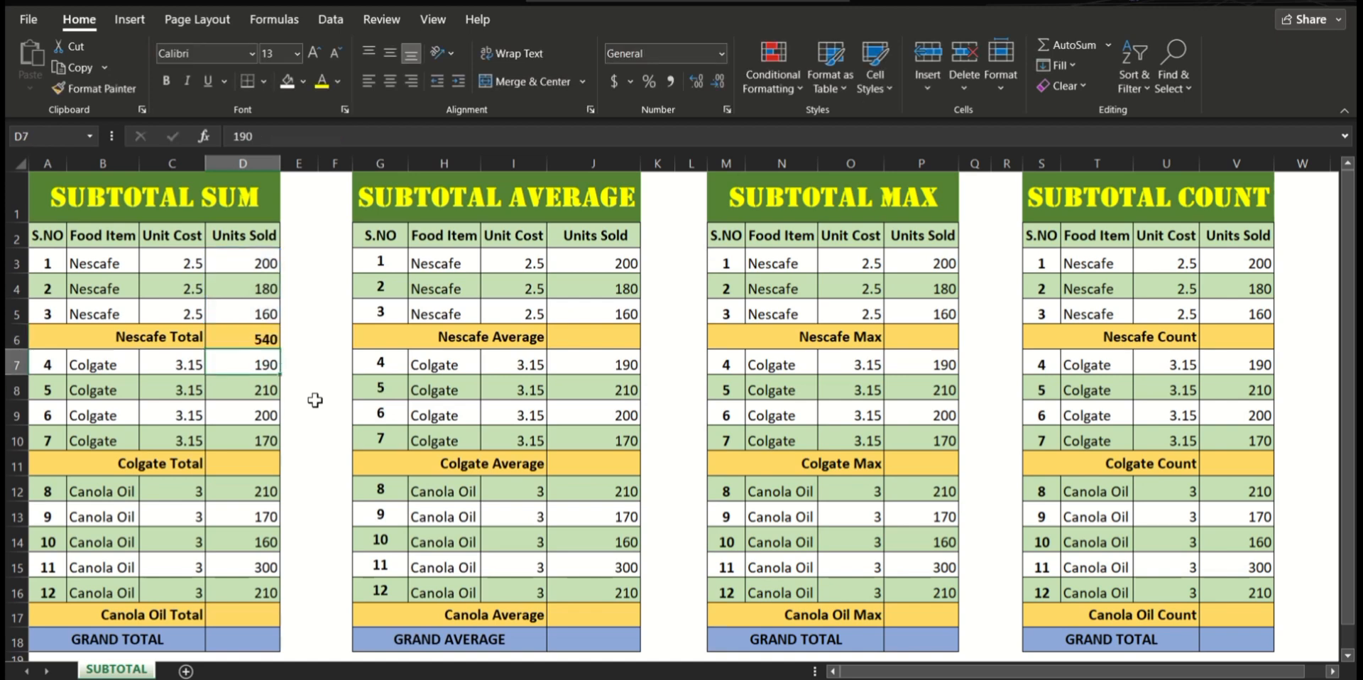
left_click(253, 340)
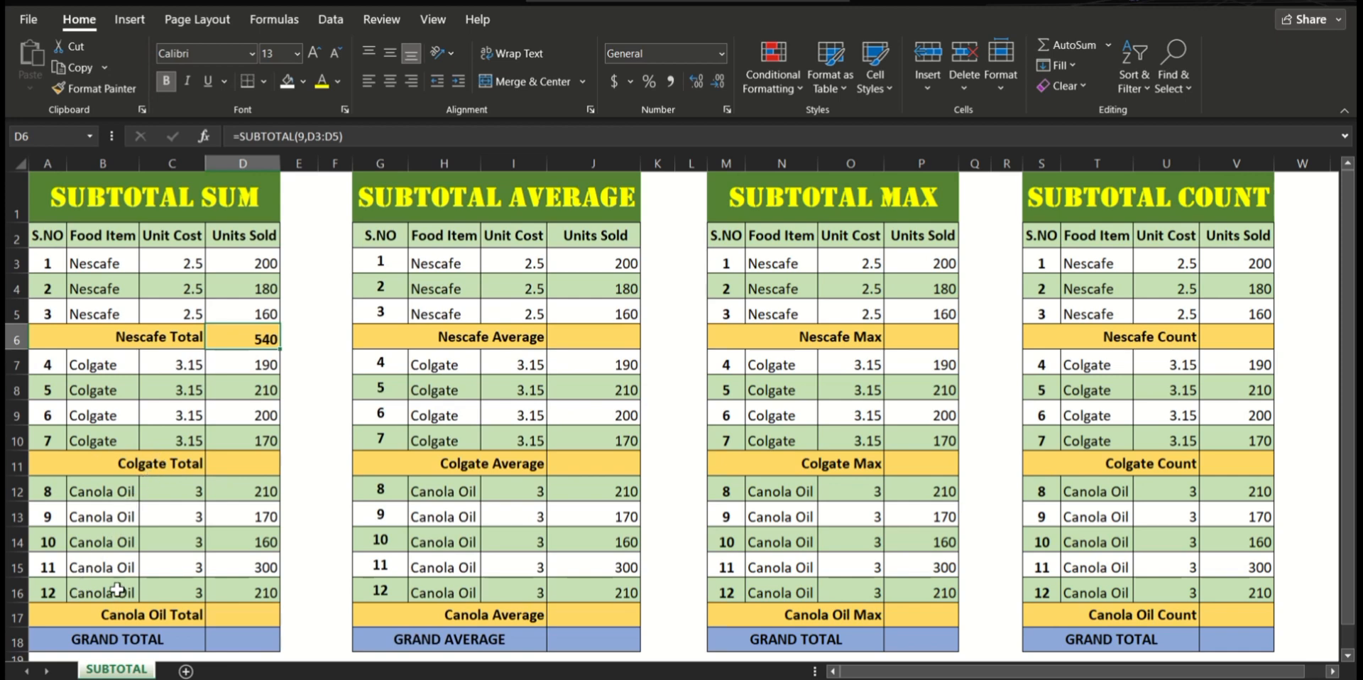
Step: Enter =SUBTOTAL(9,D7:D10) in D11 to calculate the Colgate Total of units sold
left_click(256, 464)
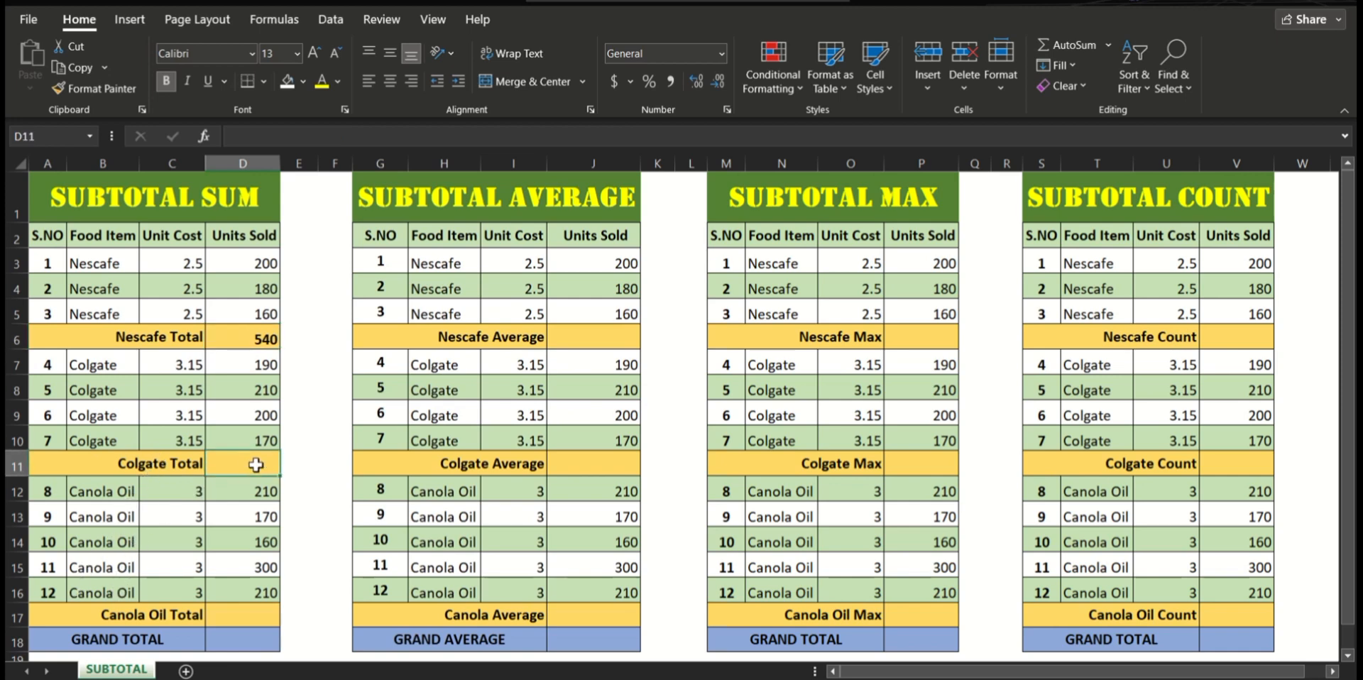
type("=S")
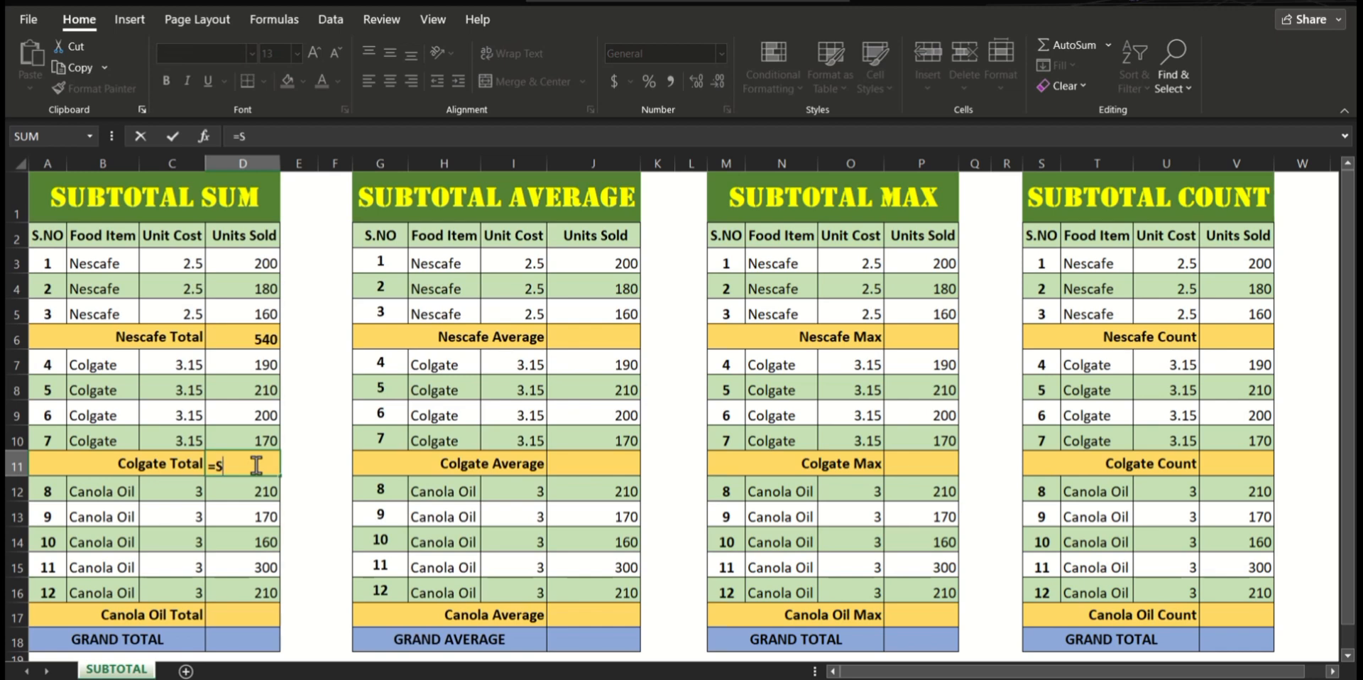
type("UBTOTAL(")
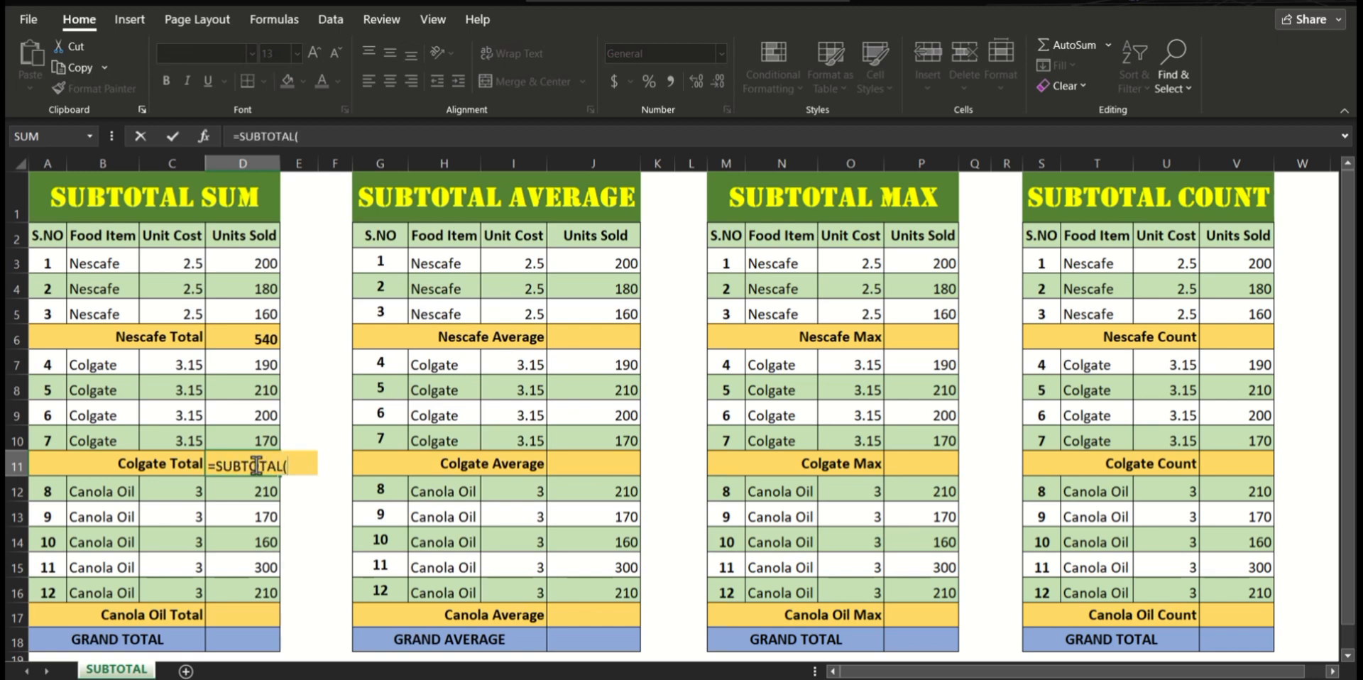
type("9,")
left_click_drag(253, 363, 250, 437)
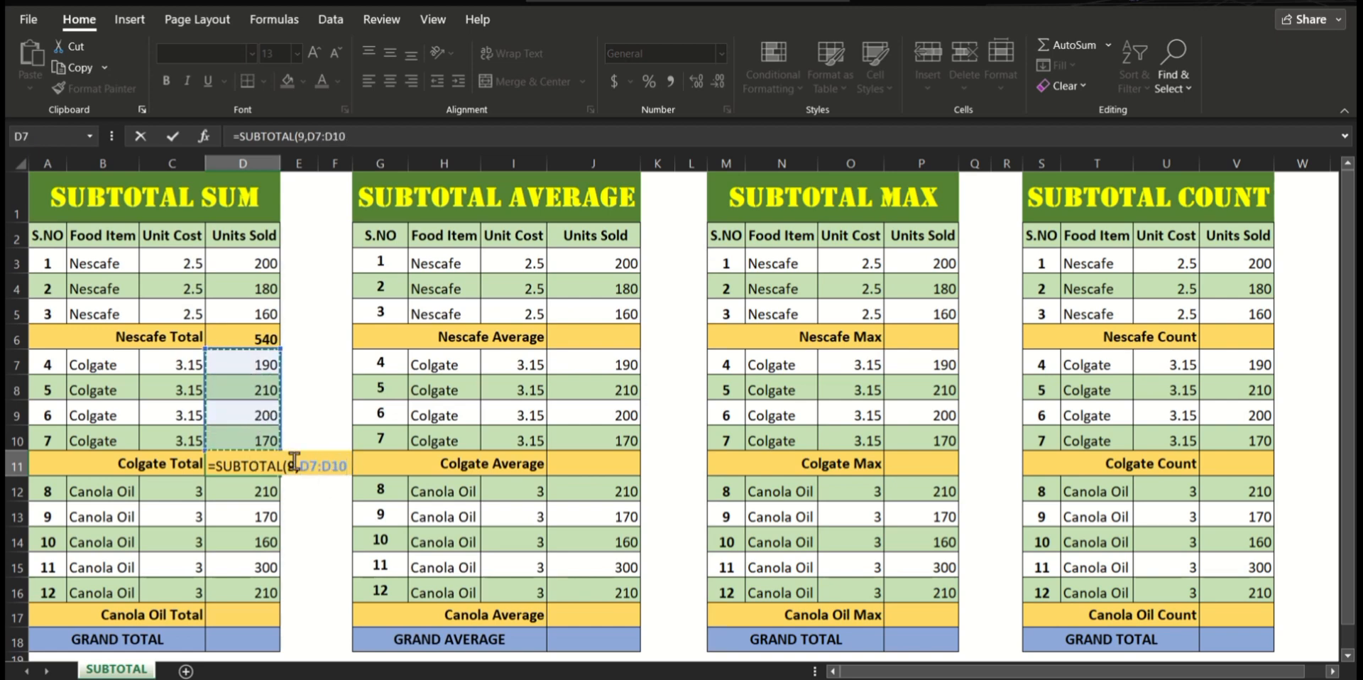
type(")")
key("Return")
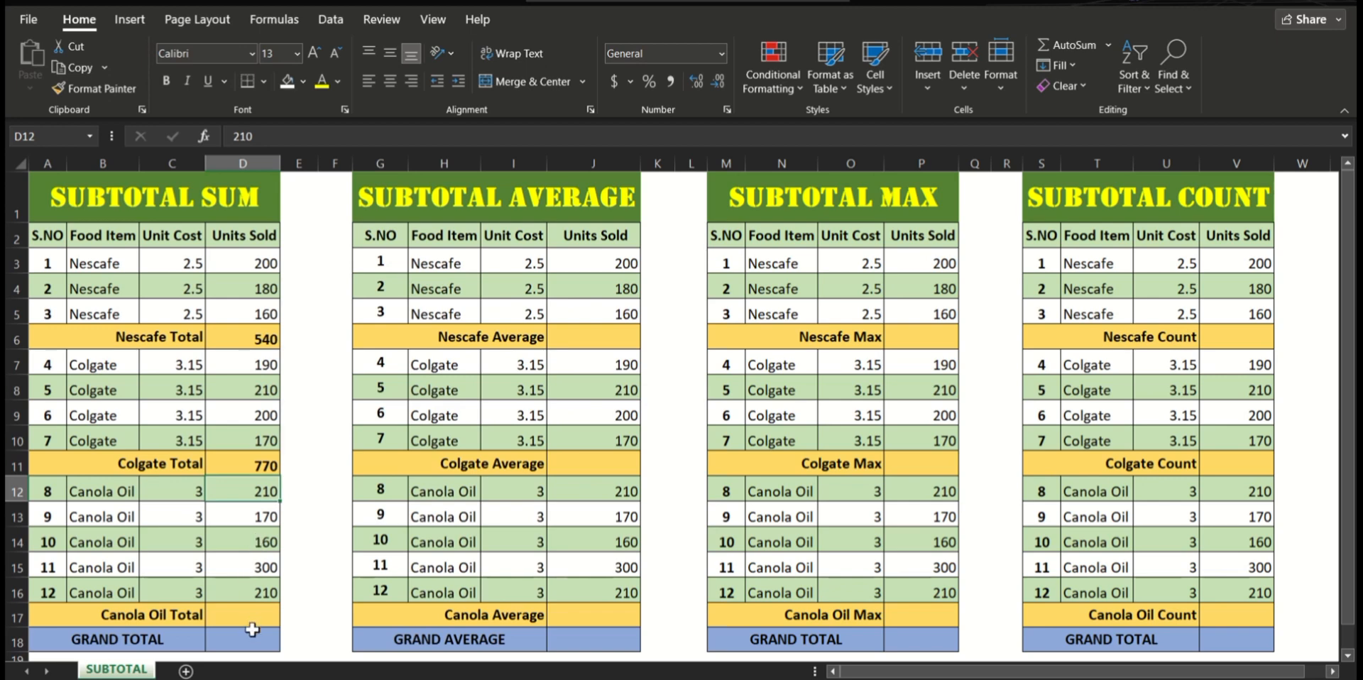
Step: Enter =SUBTOTAL(9,D12:D16) in D17 to calculate the Canola Oil Total of units sold
left_click(226, 618)
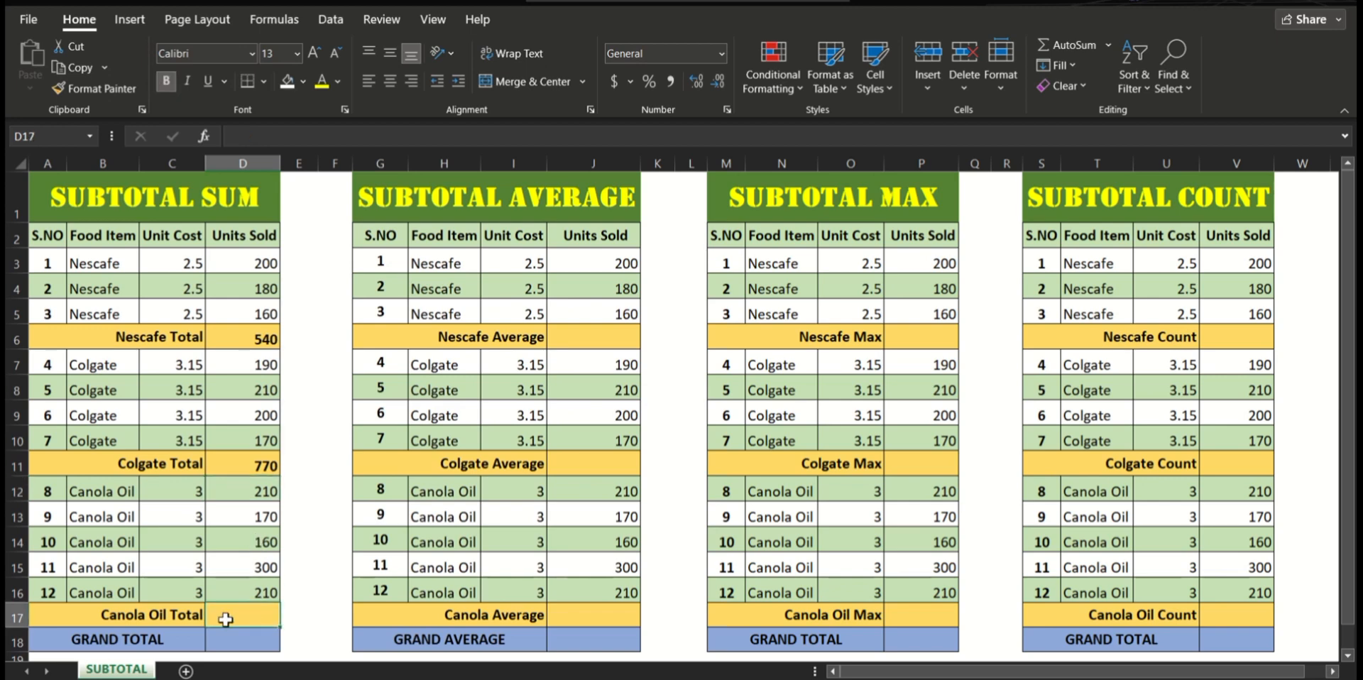
type("=")
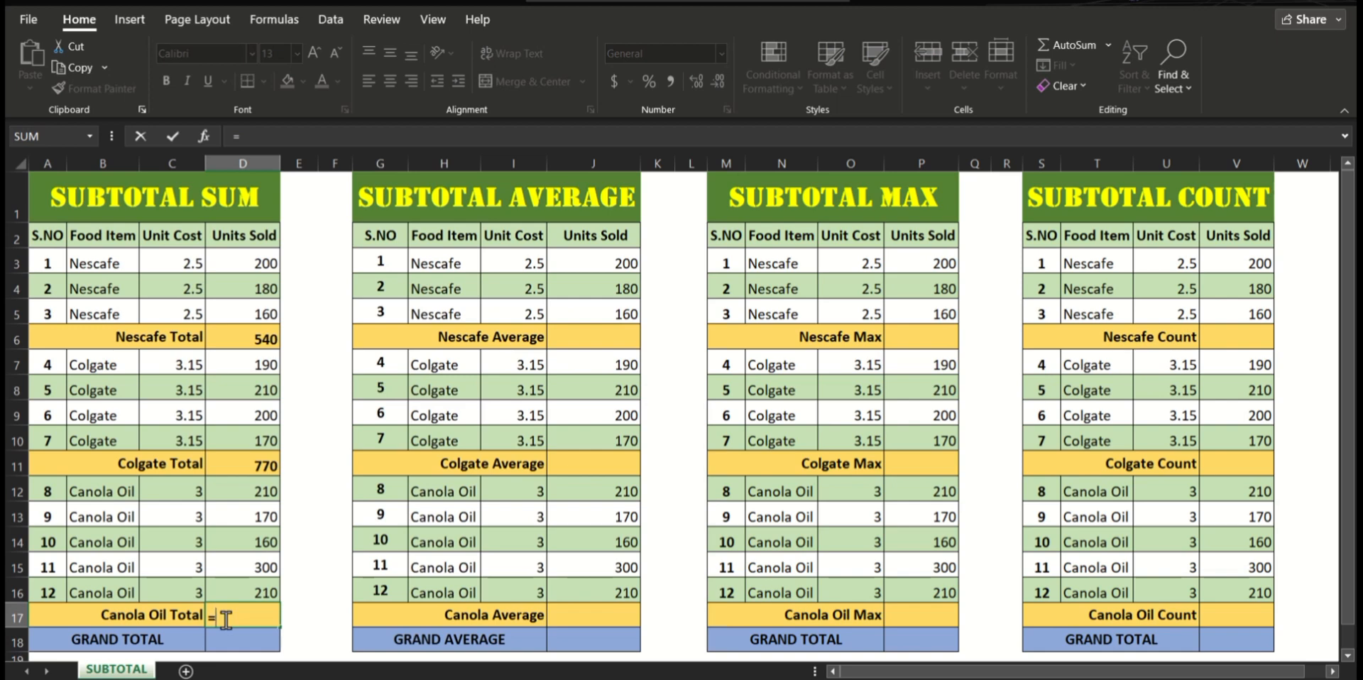
type("SUBTO")
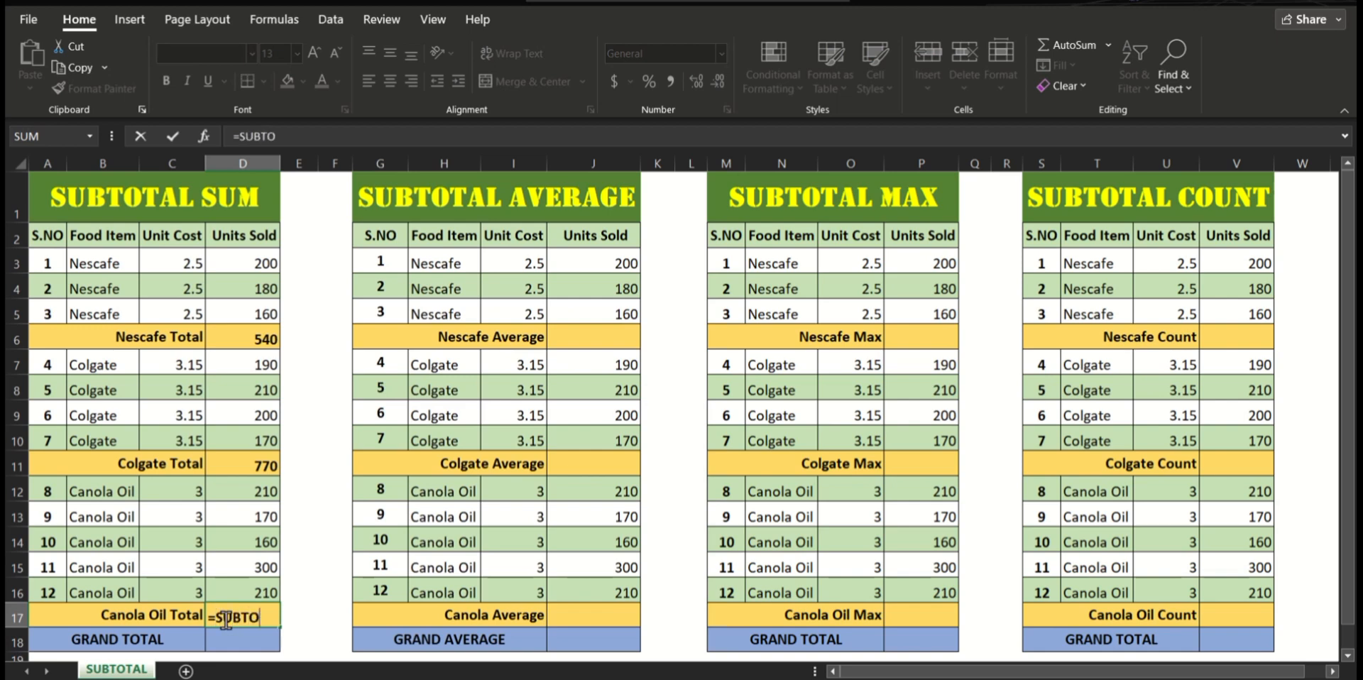
type("TAL")
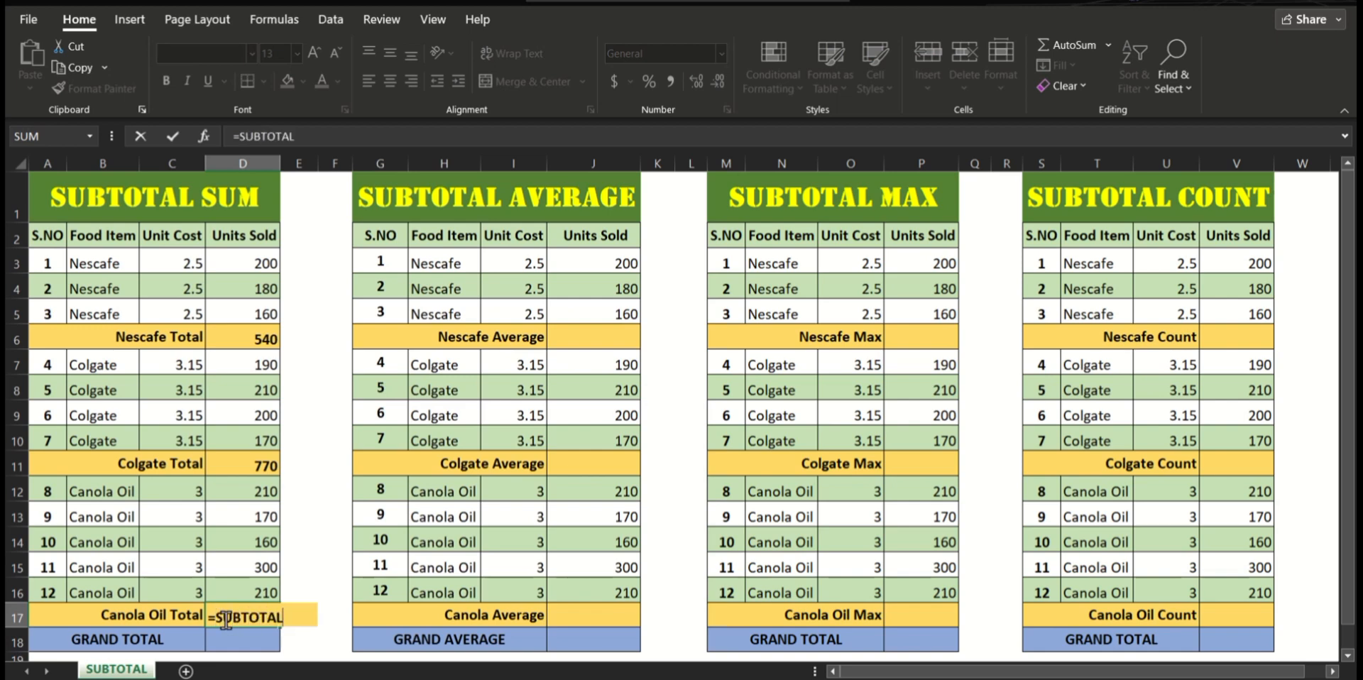
type("(")
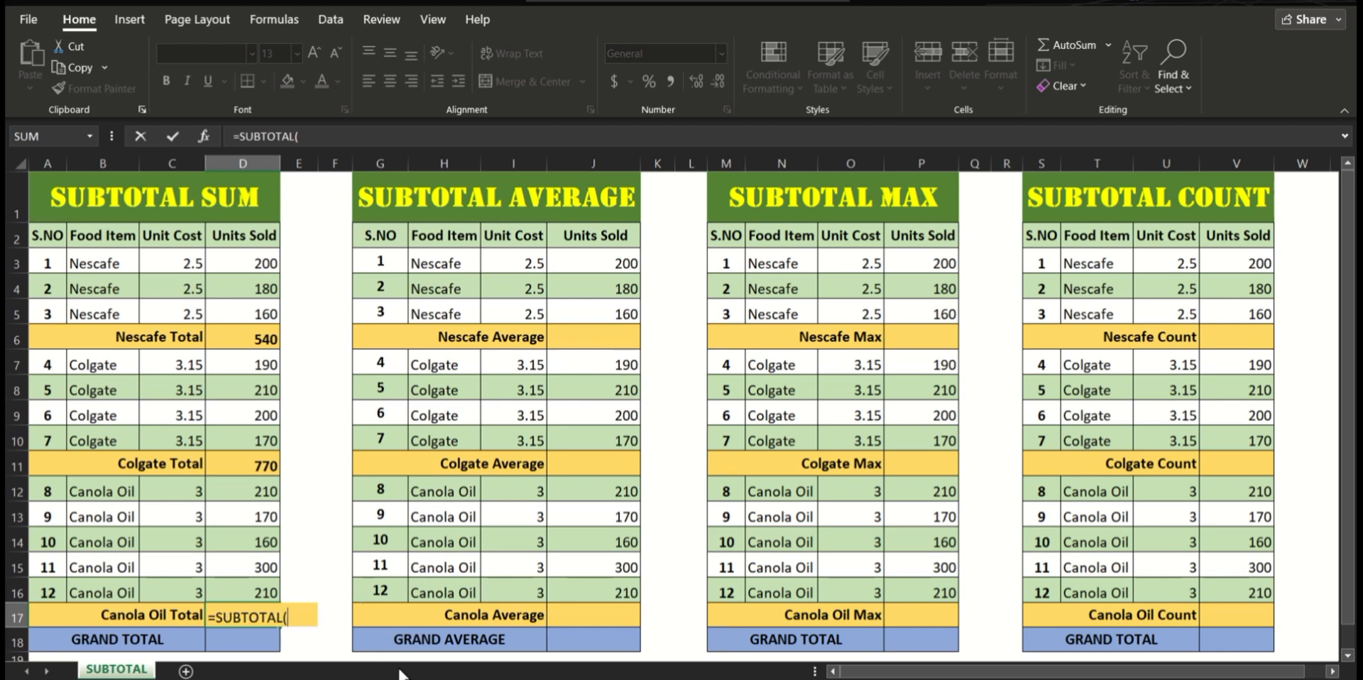
type("9,")
left_click(254, 494)
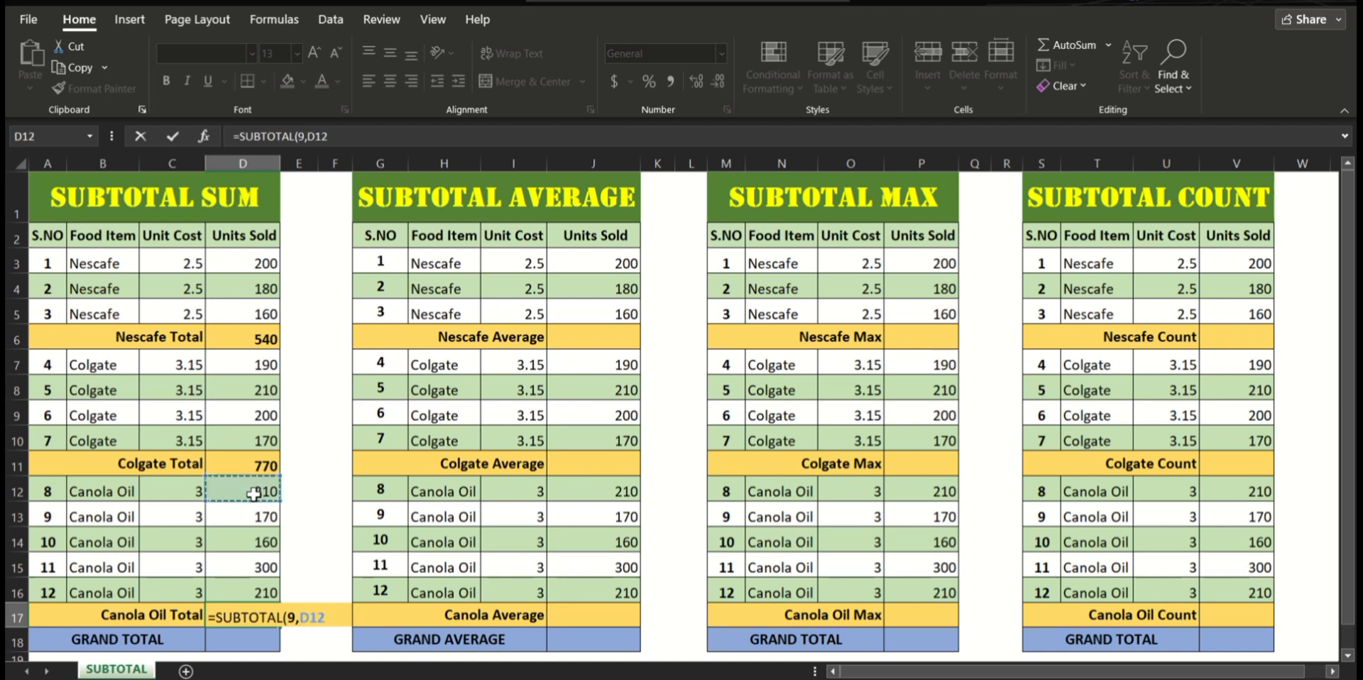
left_click_drag(254, 494, 241, 593)
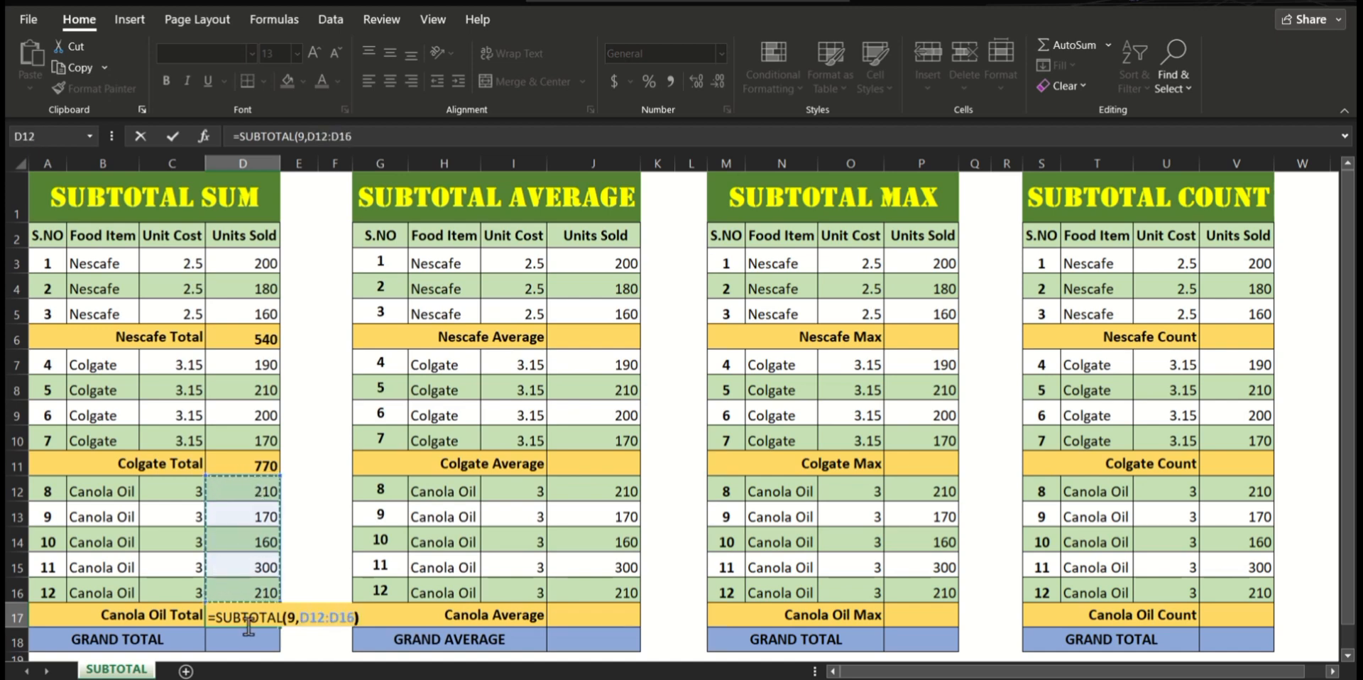
type(")")
key("Return")
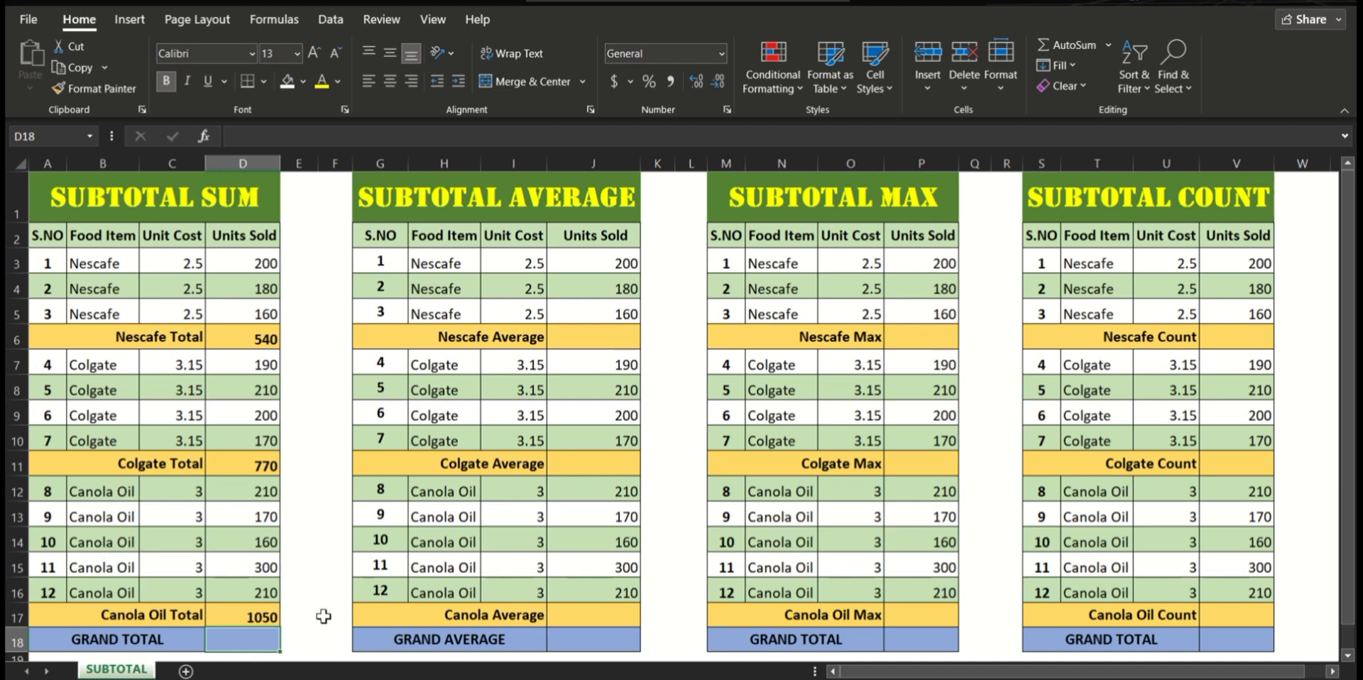
Step: Enter =SUBTOTAL(9,D3:D17) in D18 to calculate the grand total of the SUBTOTAL SUM table
type("=")
type("SU")
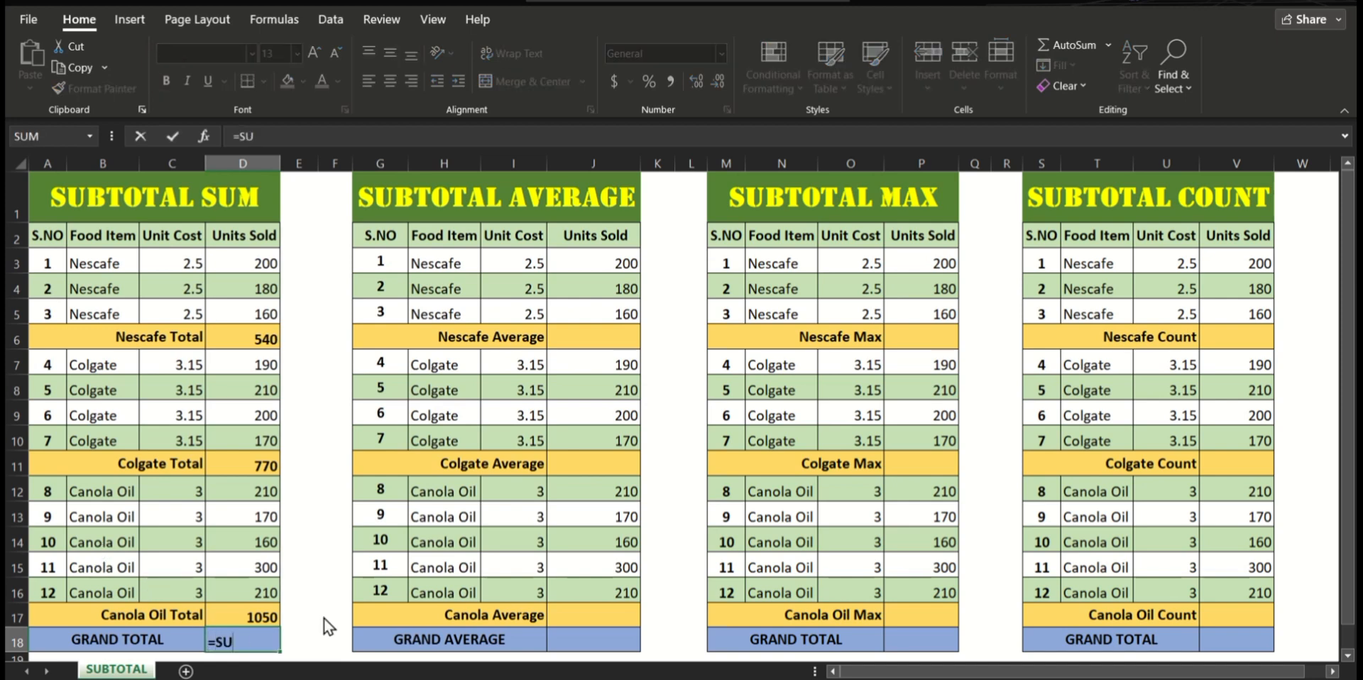
type("BTOTAL(9,")
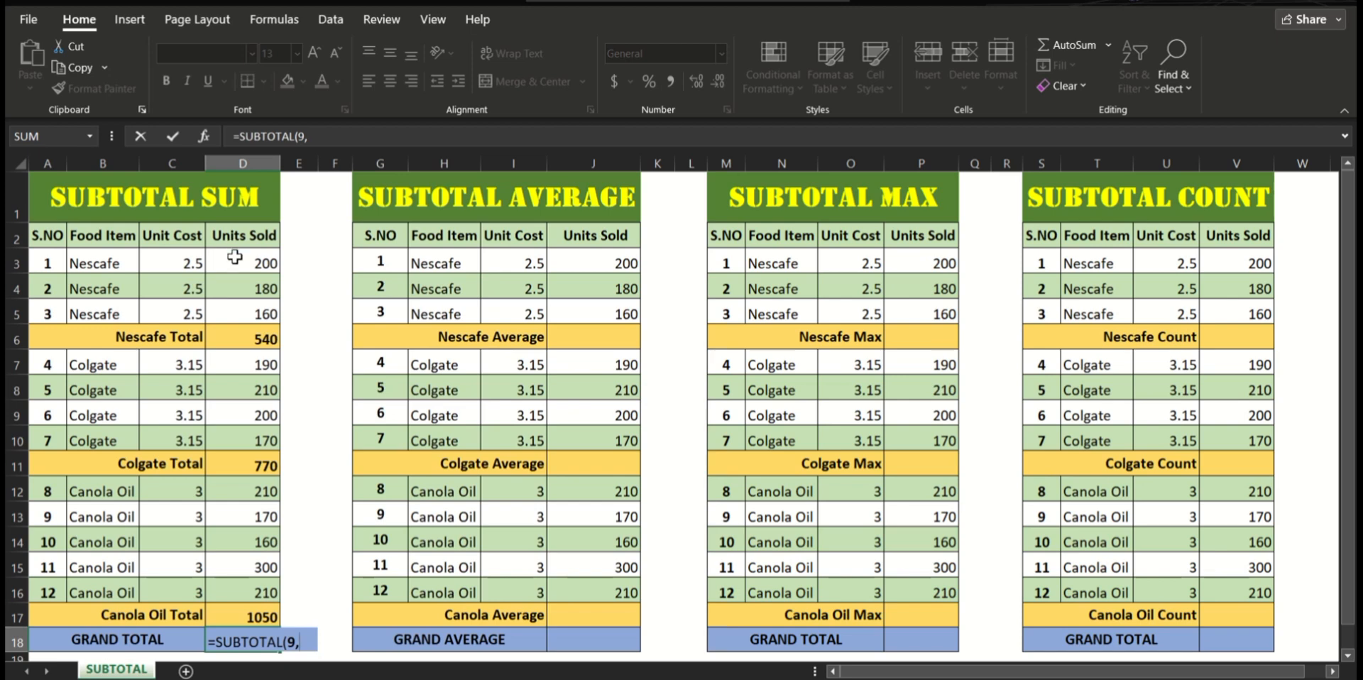
left_click_drag(234, 257, 247, 608)
type(")")
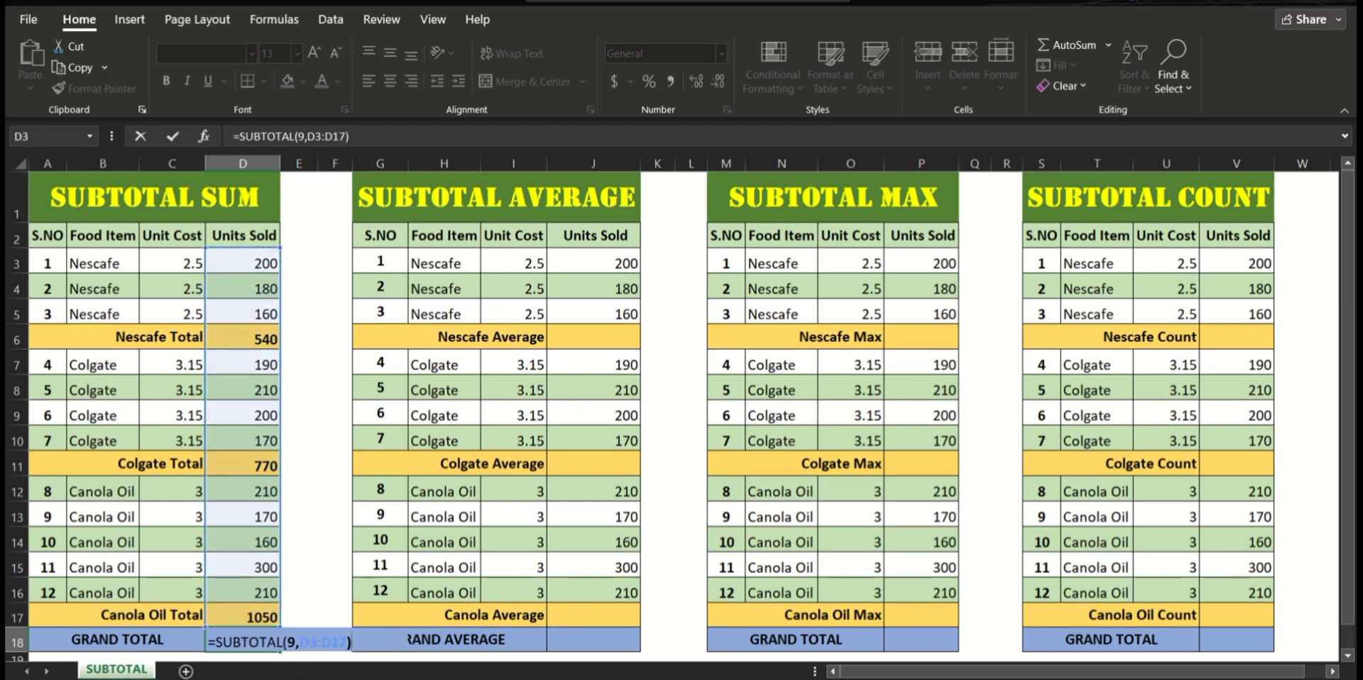
key("Return")
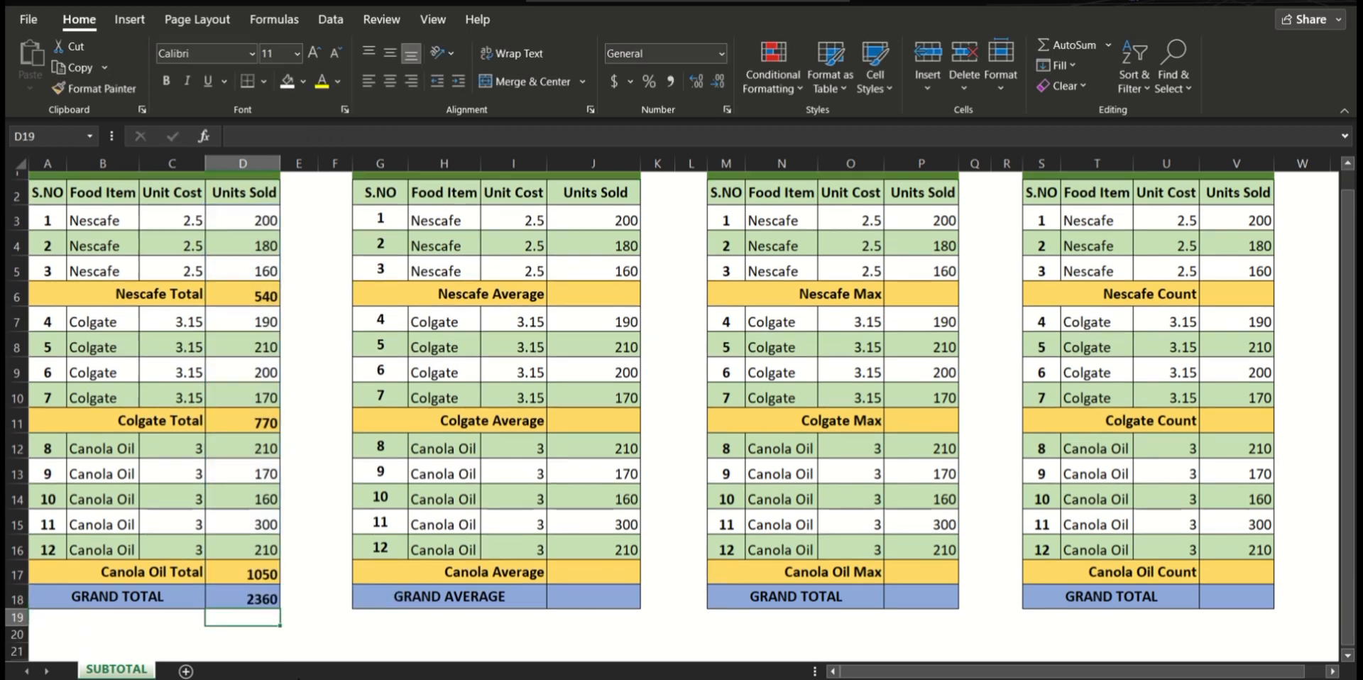
scroll(382, 546, "up", 1)
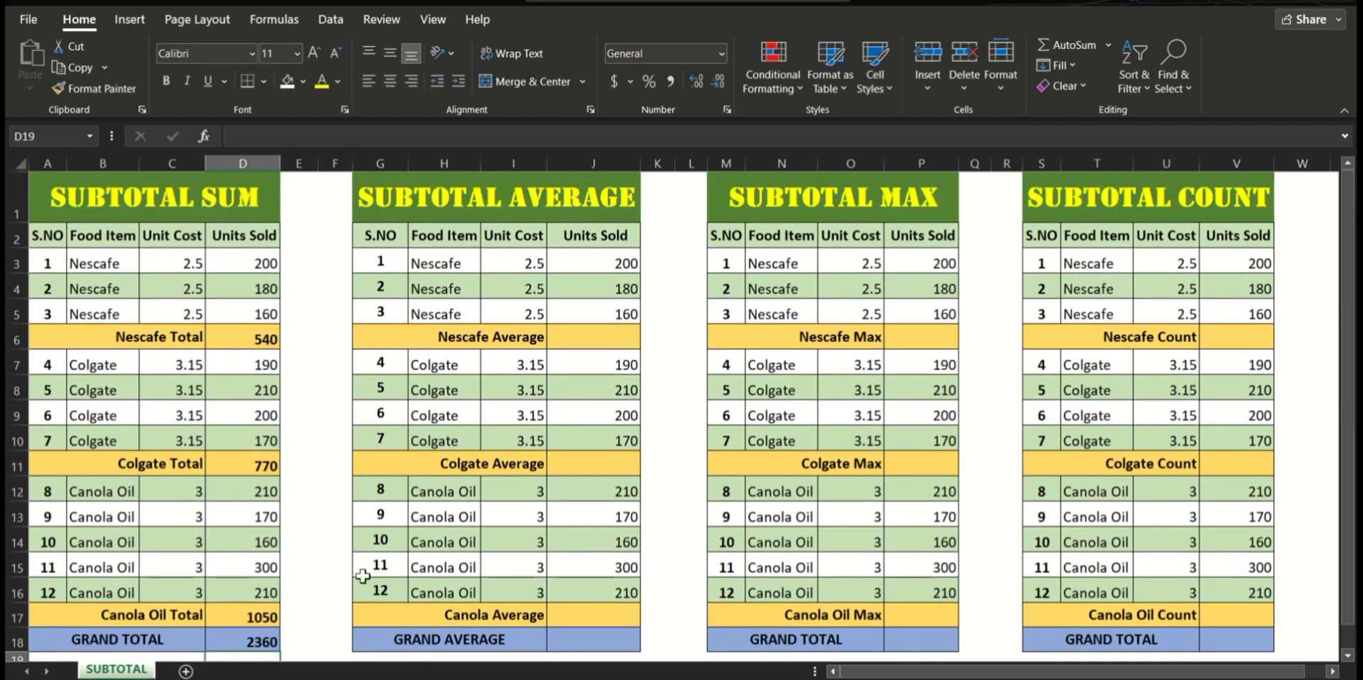
left_click(332, 514)
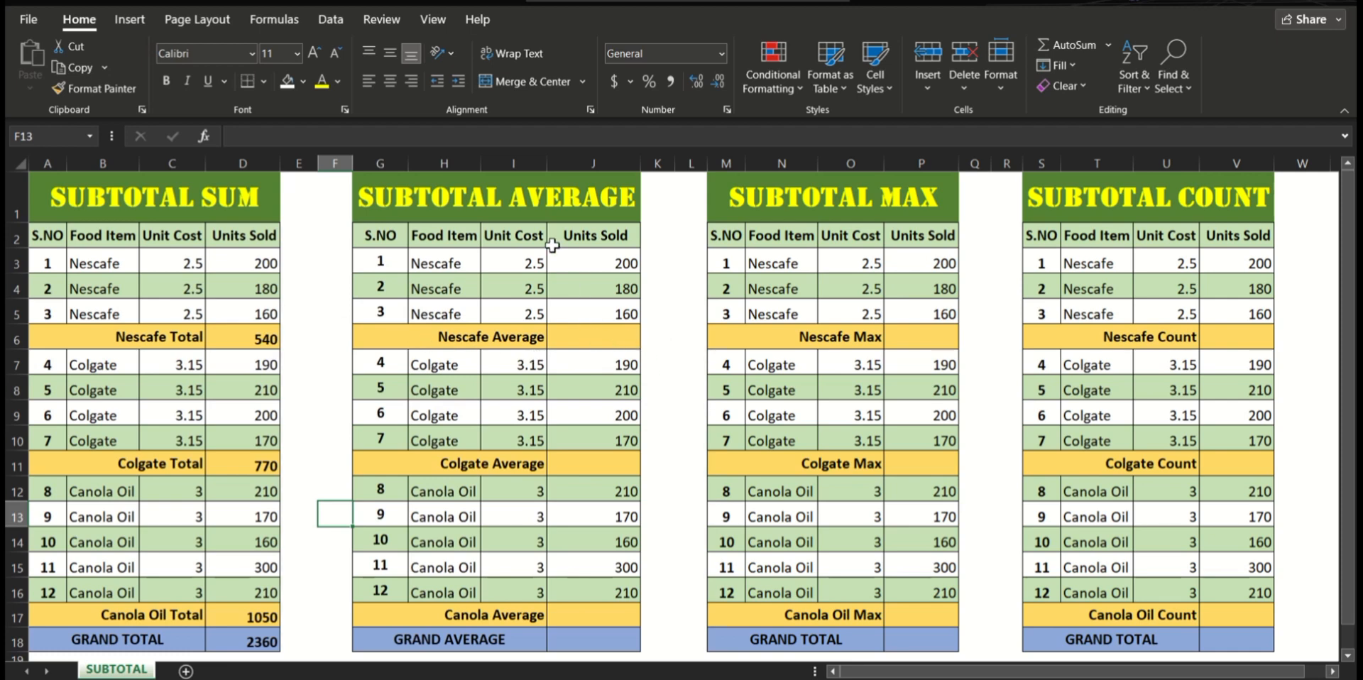
Step: Enter =SUBTOTAL(1,J3:J5) in J6 to calculate the Nescafe Average in the SUBTOTAL AVERAGE table
left_click(600, 333)
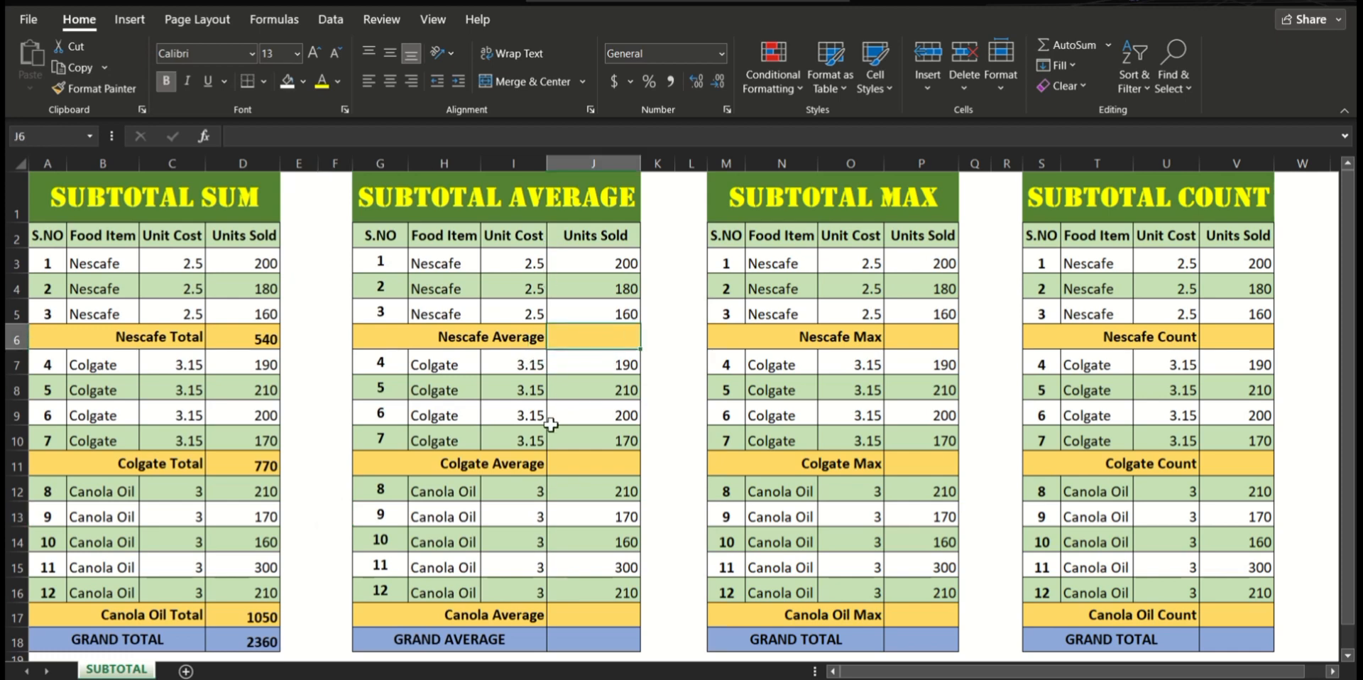
type("=SUN")
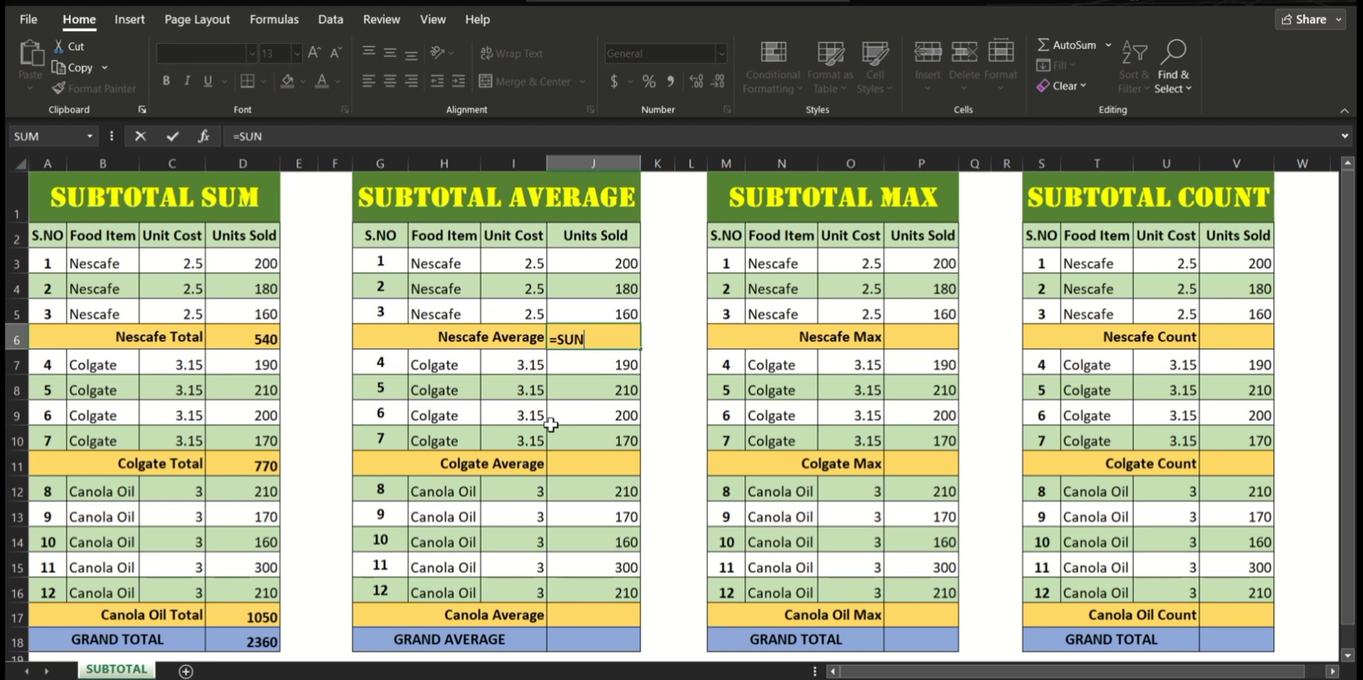
key("BackSpace")
type("BTOTAL(")
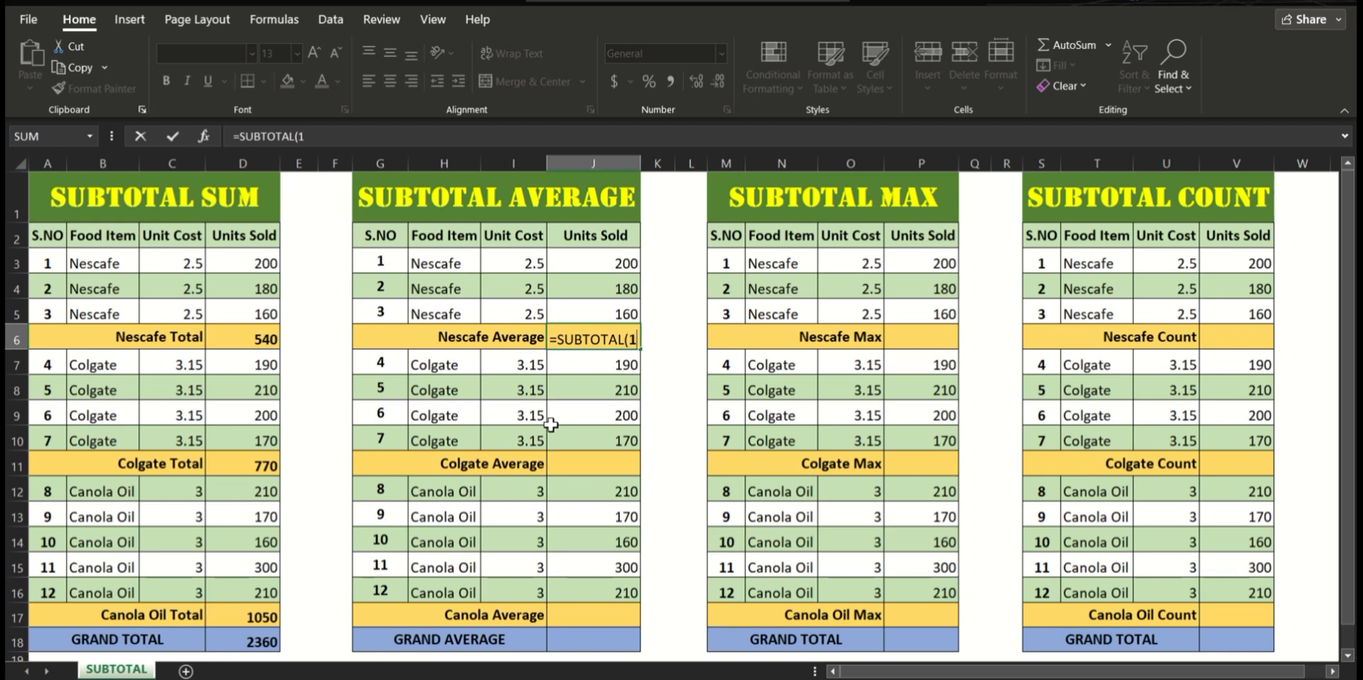
type("1,")
left_click_drag(615, 262, 618, 312)
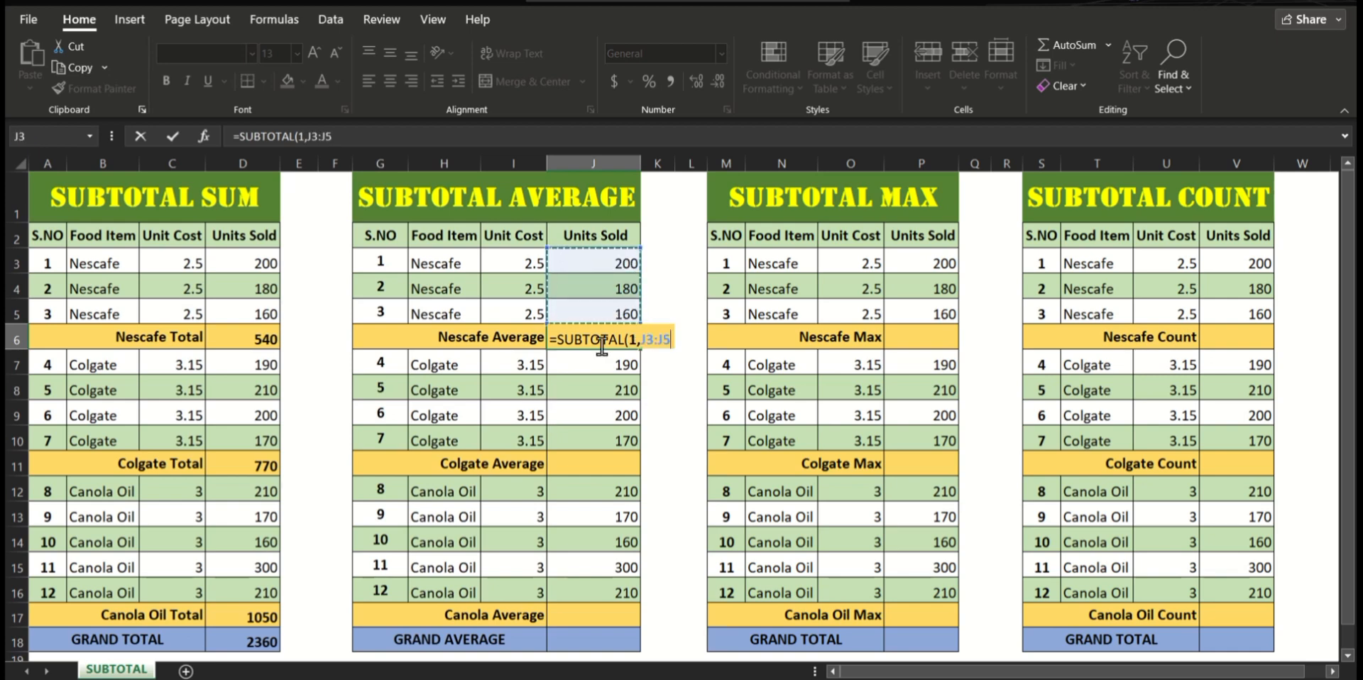
type(")")
key("Return")
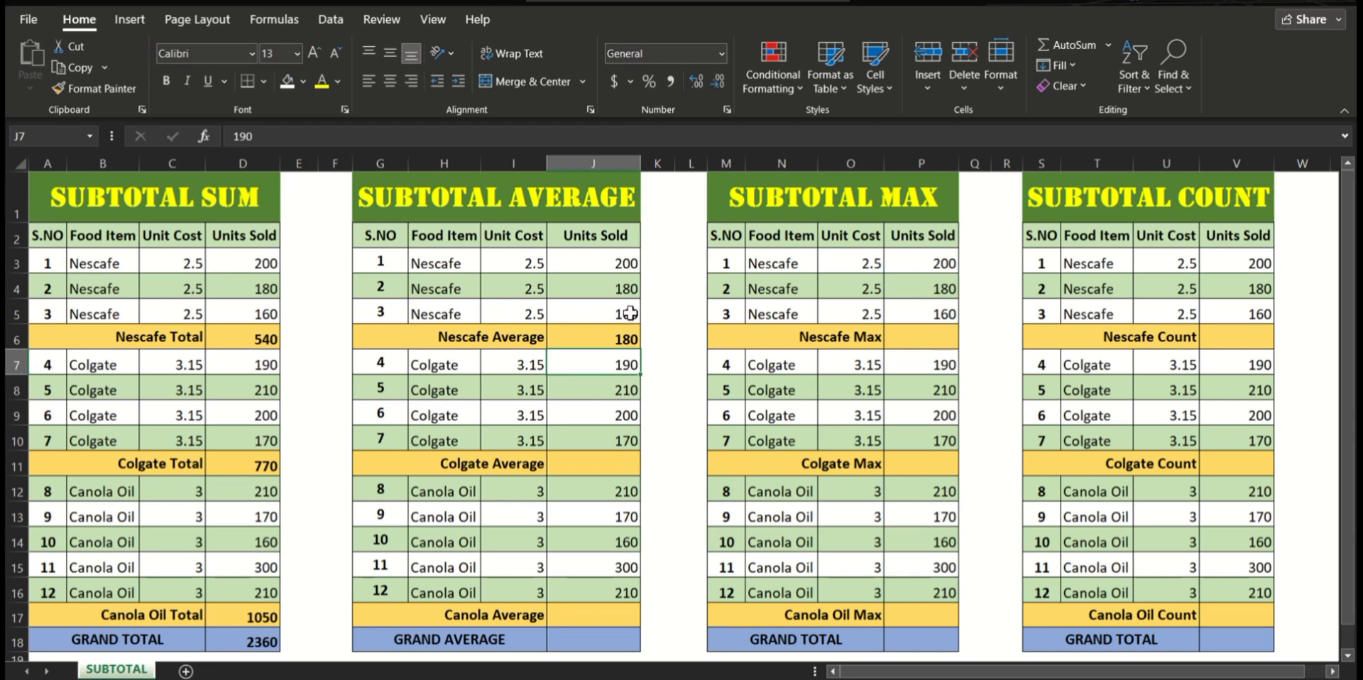
left_click(609, 263)
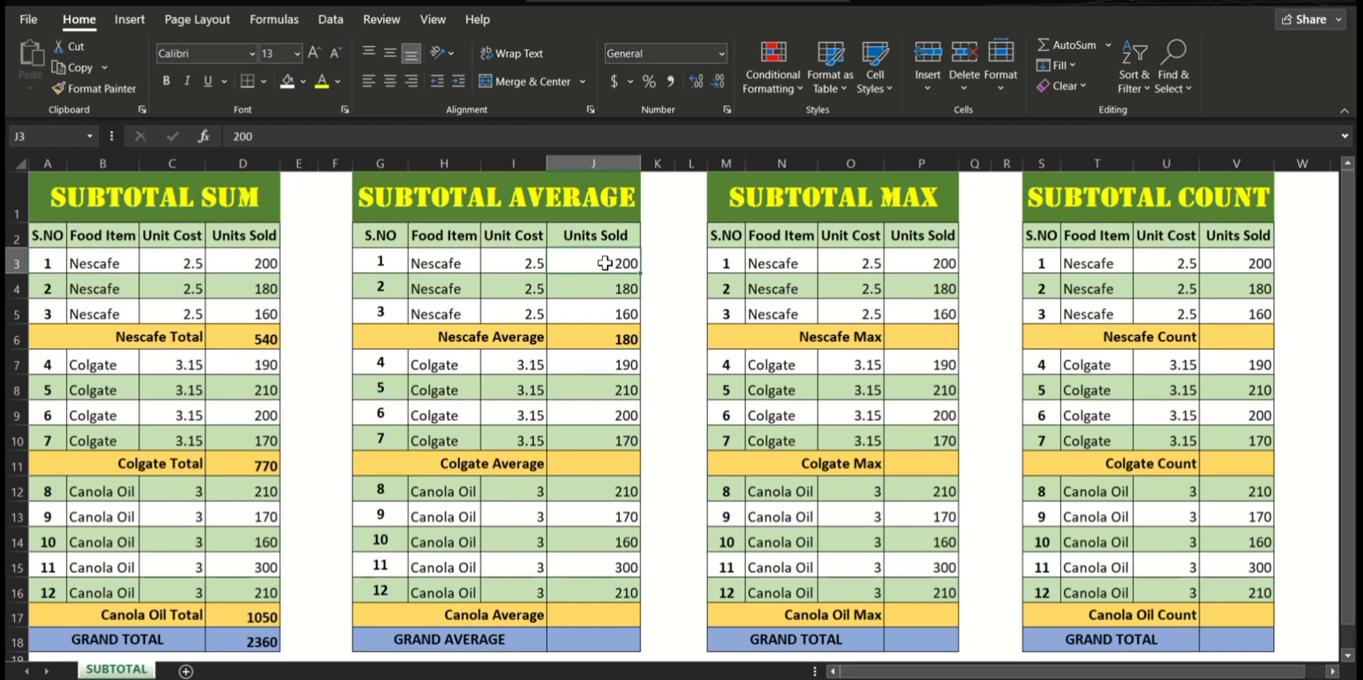
left_click(599, 289)
left_click(602, 314)
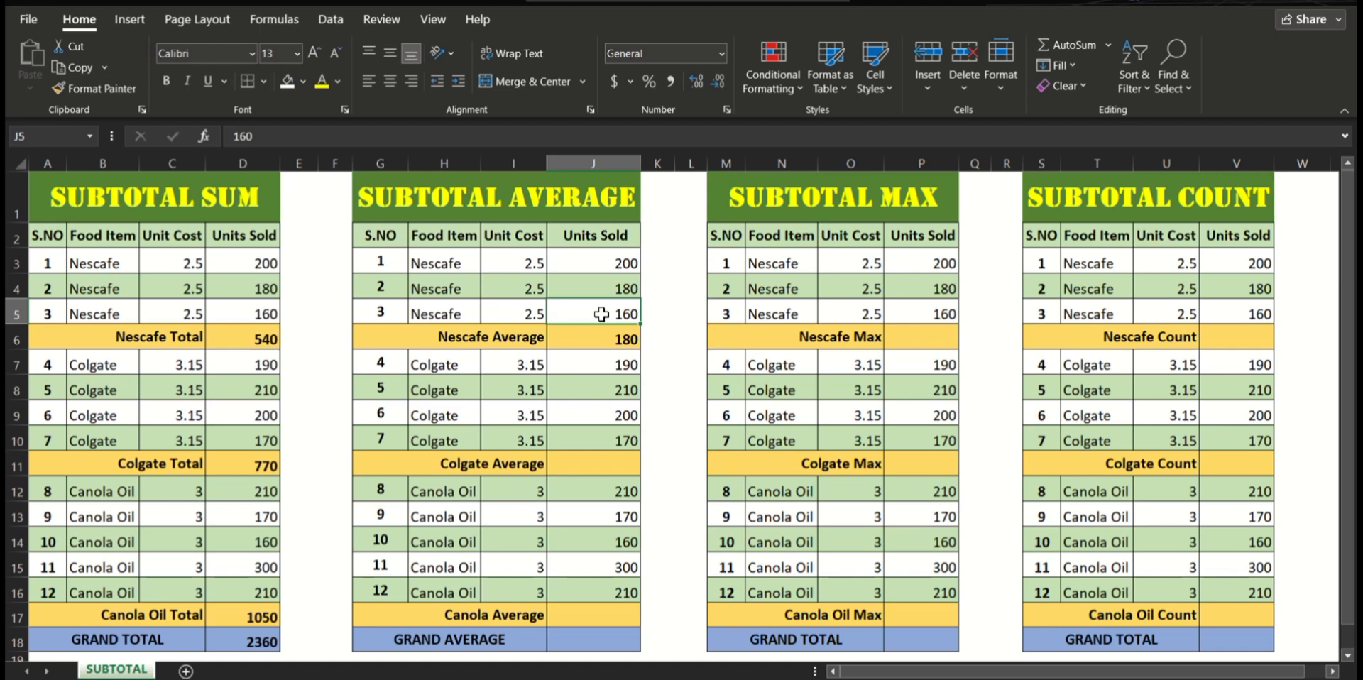
left_click(602, 340)
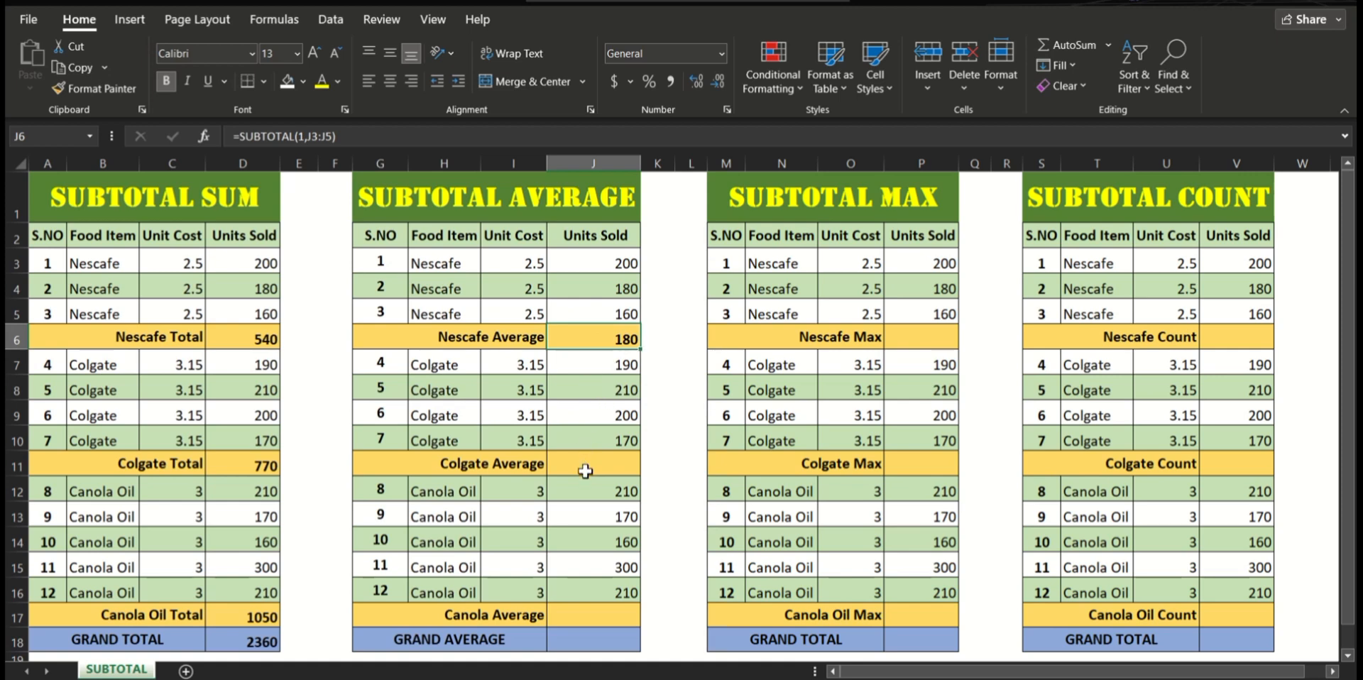
Step: Enter =SUBTOTAL(1,J7:J10) in J11 to calculate the Colgate Average of units sold
left_click(585, 471)
type("=SUBT")
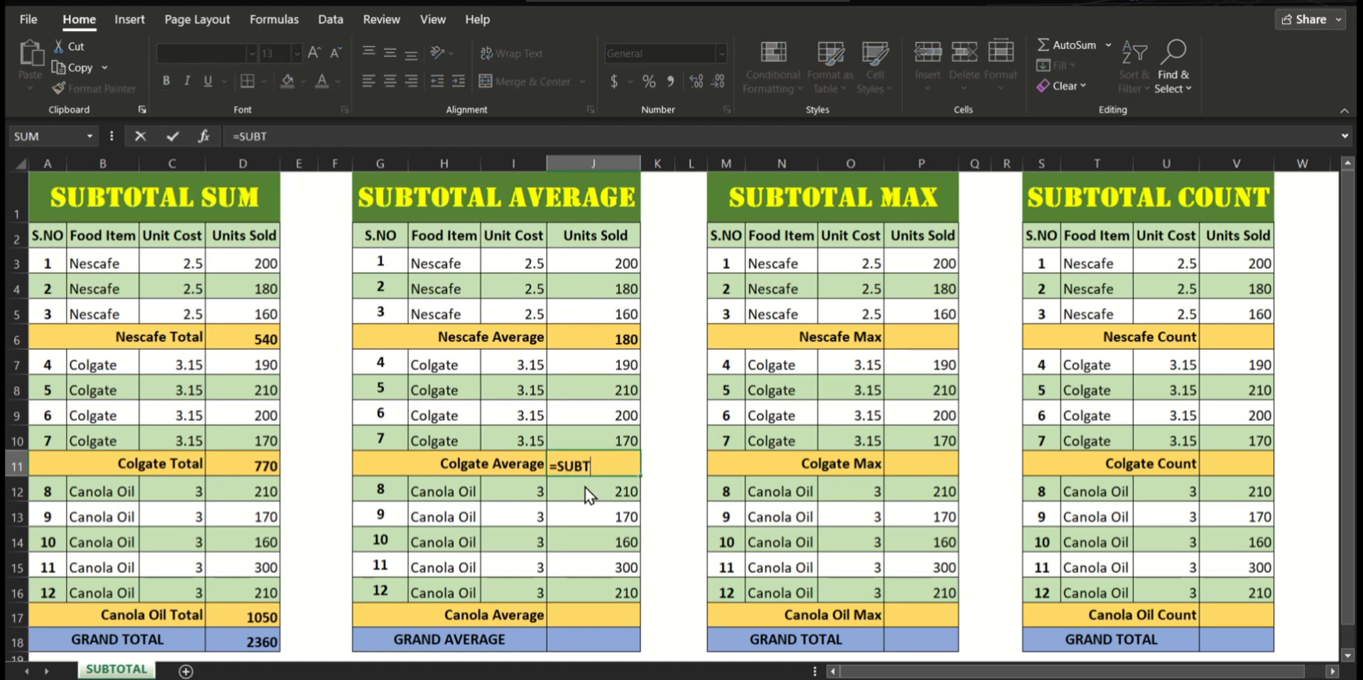
type("OTAL(")
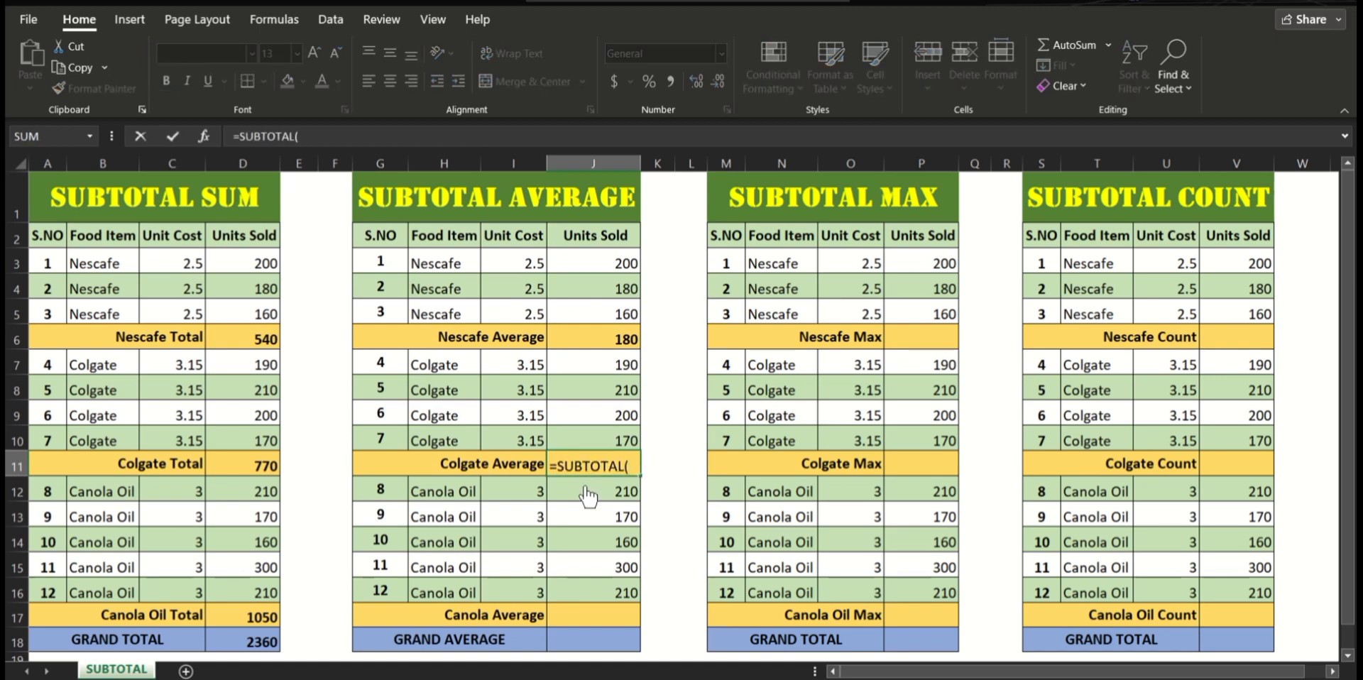
type("1,")
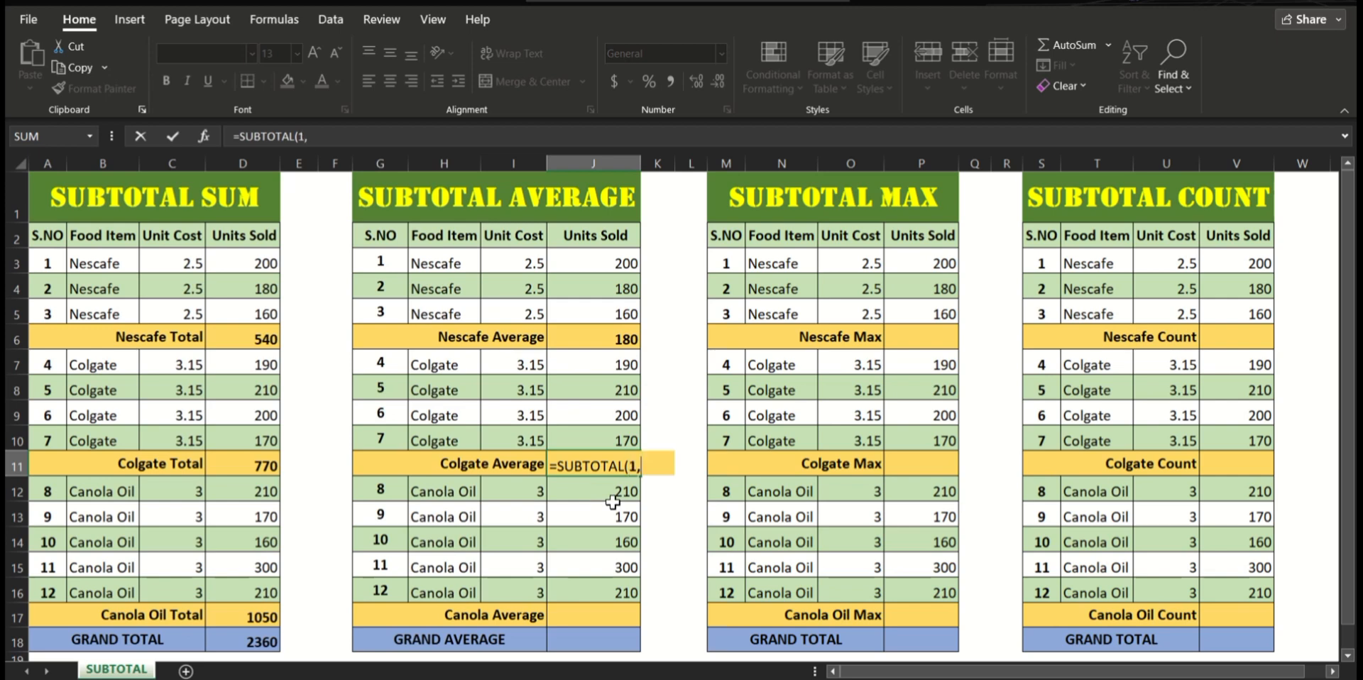
left_click_drag(615, 368, 615, 440)
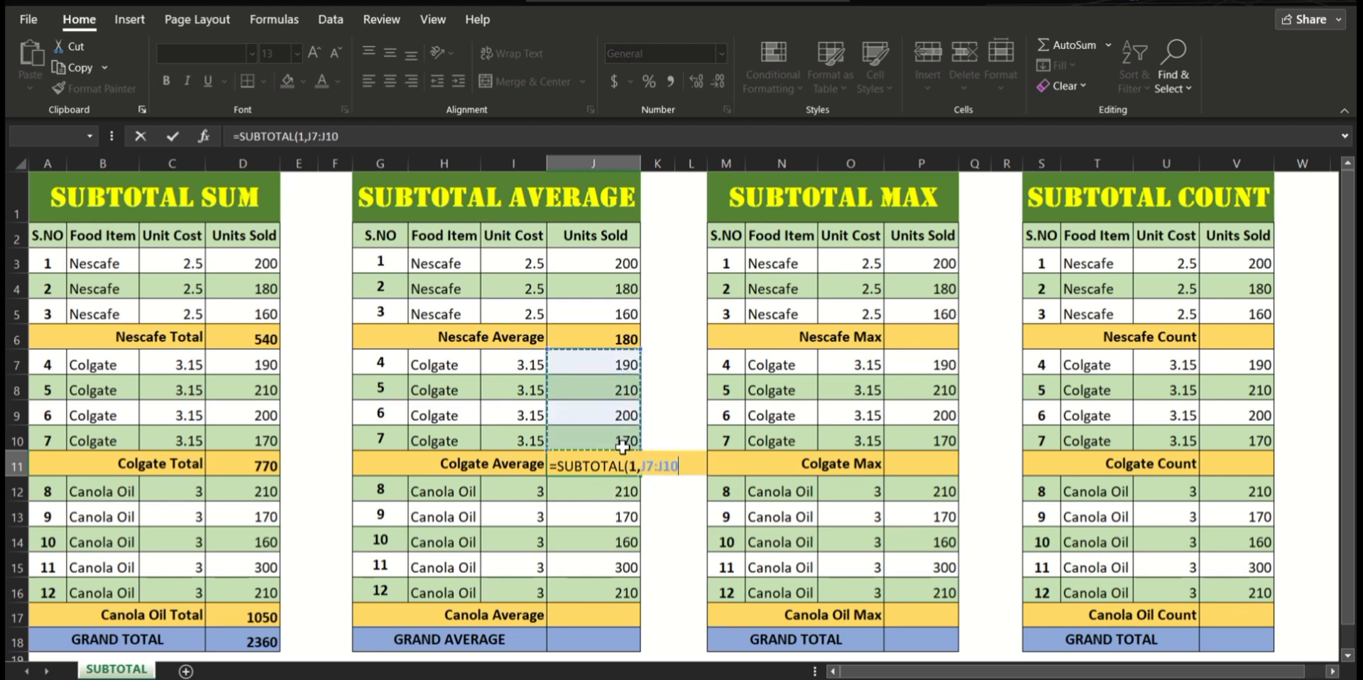
type(")")
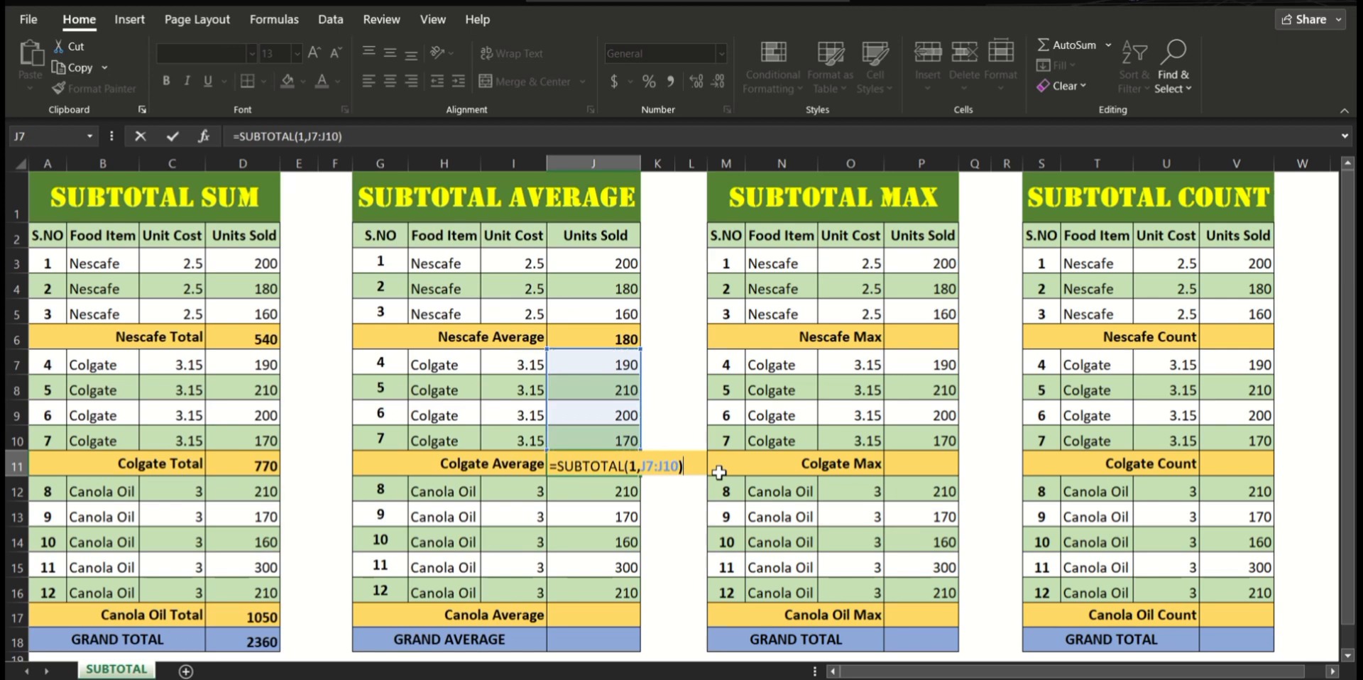
key("Return")
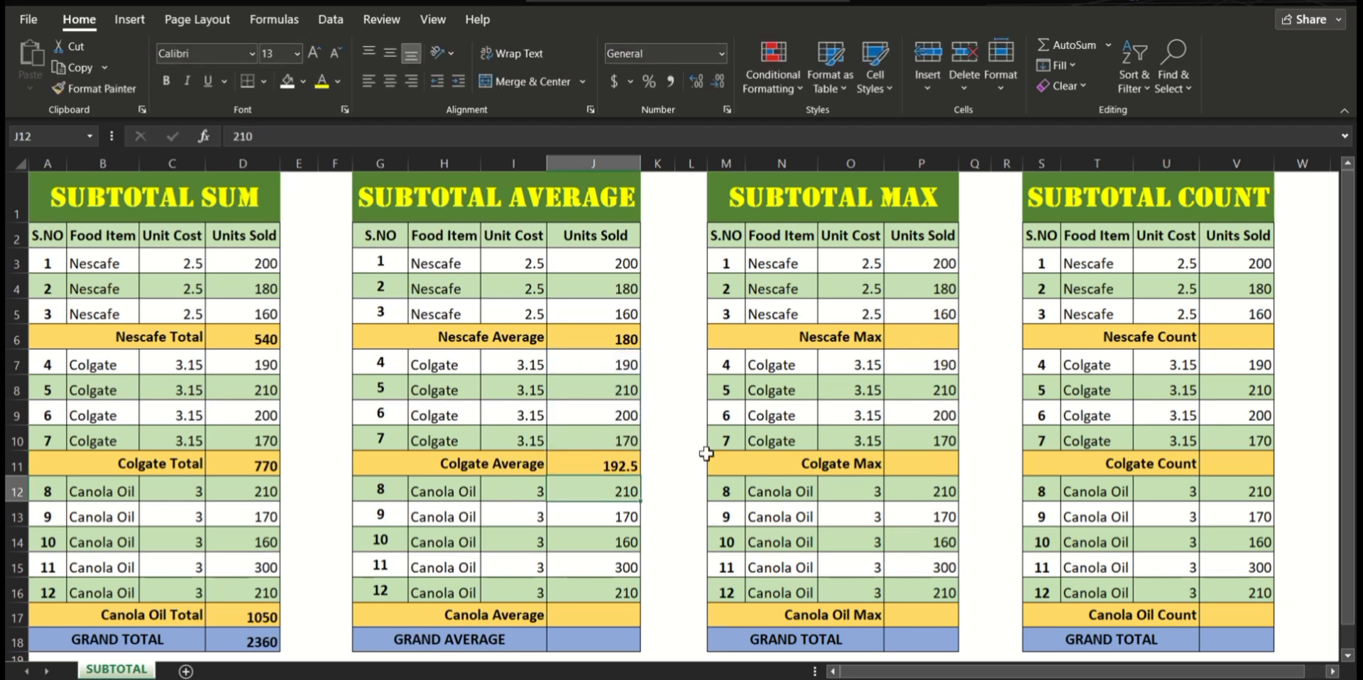
Step: Enter =SUBTOTAL(1,J12:J16) in J17 to calculate the Canola Average of units sold
left_click(594, 615)
type("=")
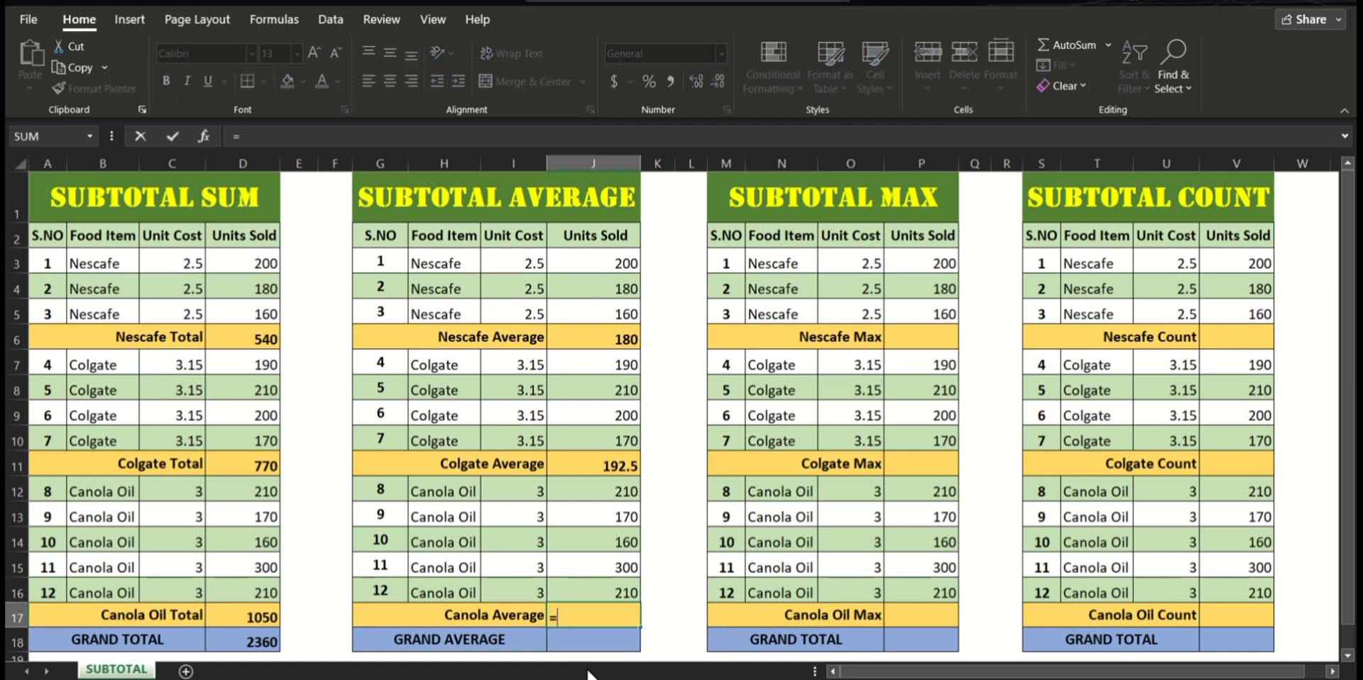
type("SUBTOTAL")
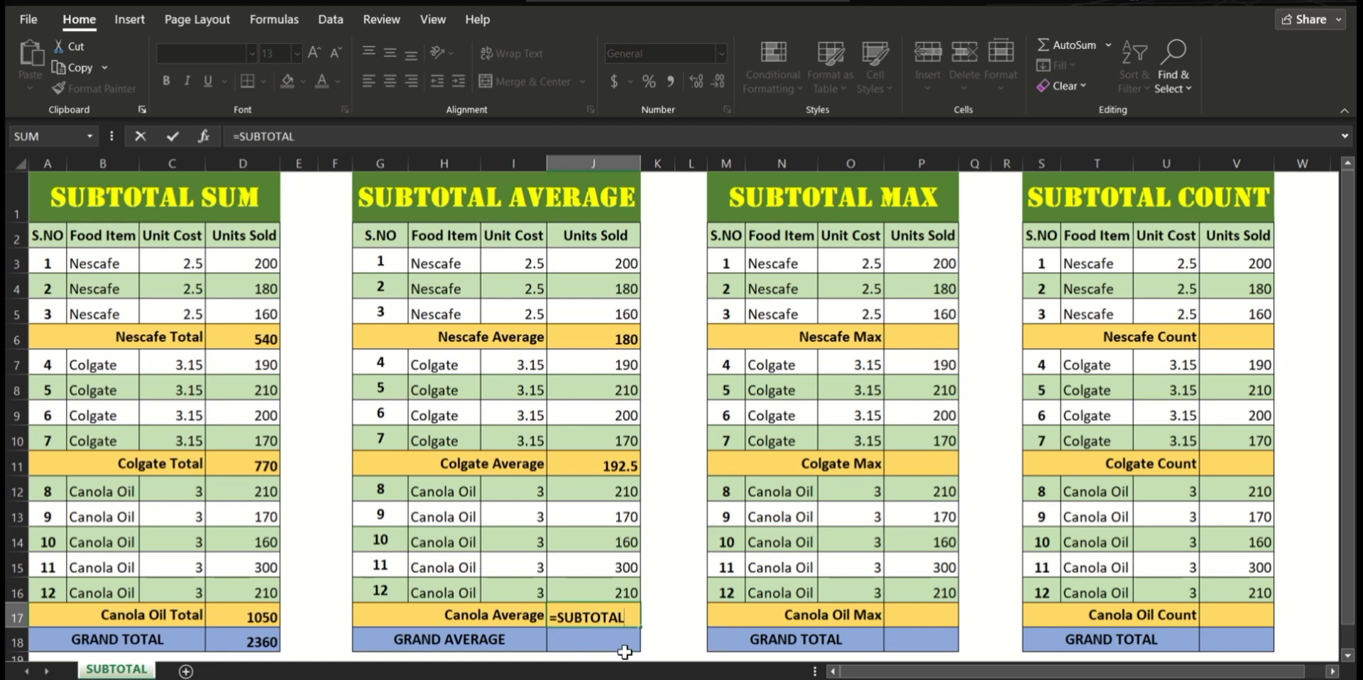
type("(")
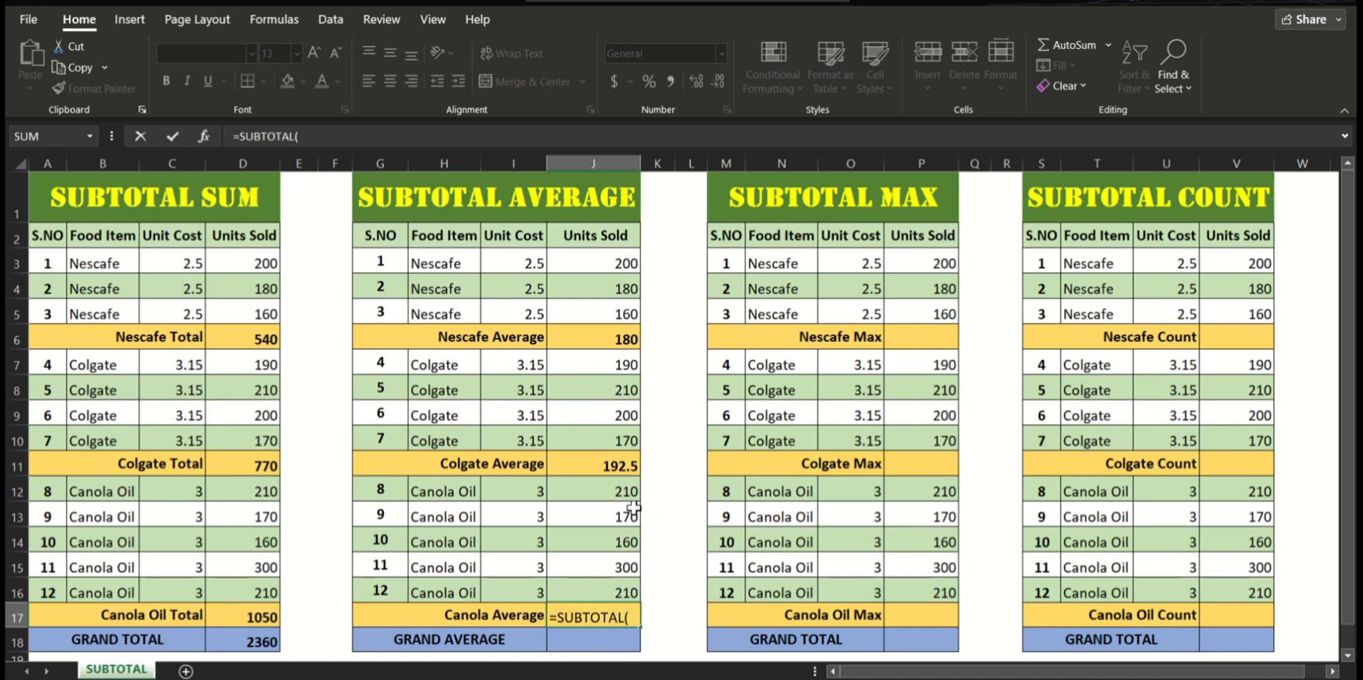
type("1,")
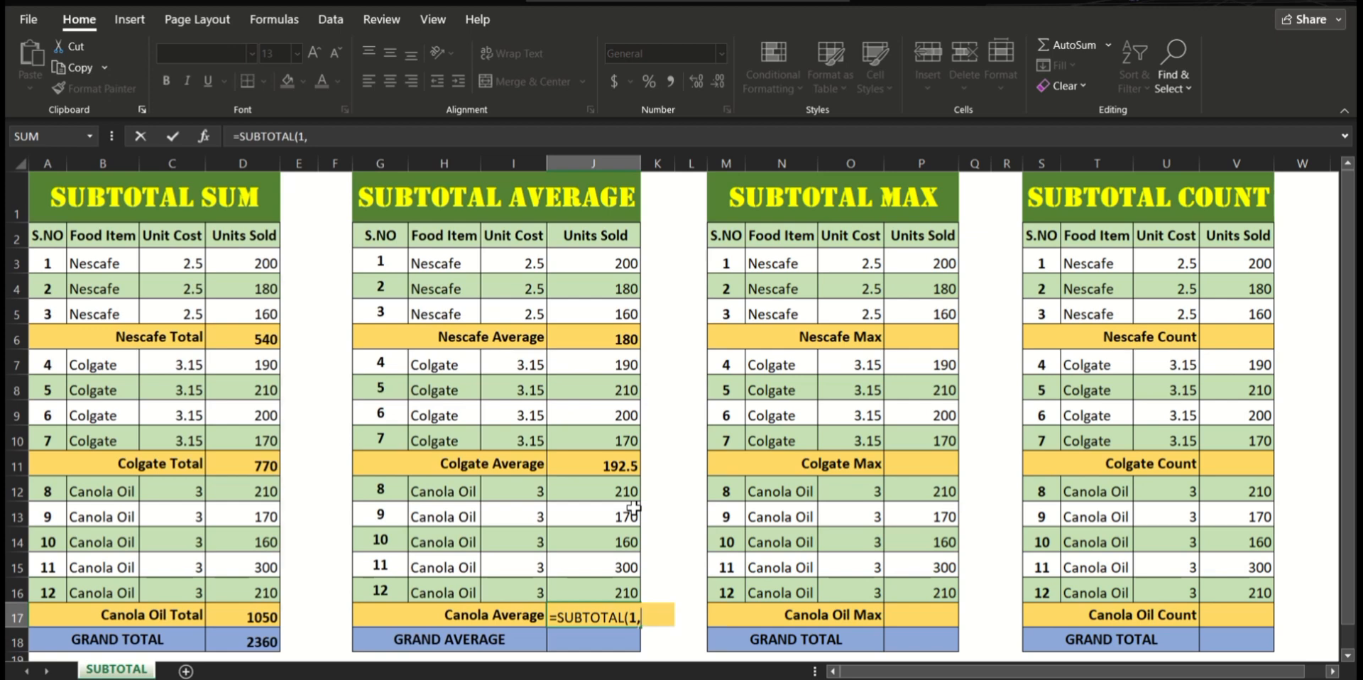
left_click_drag(634, 490, 632, 586)
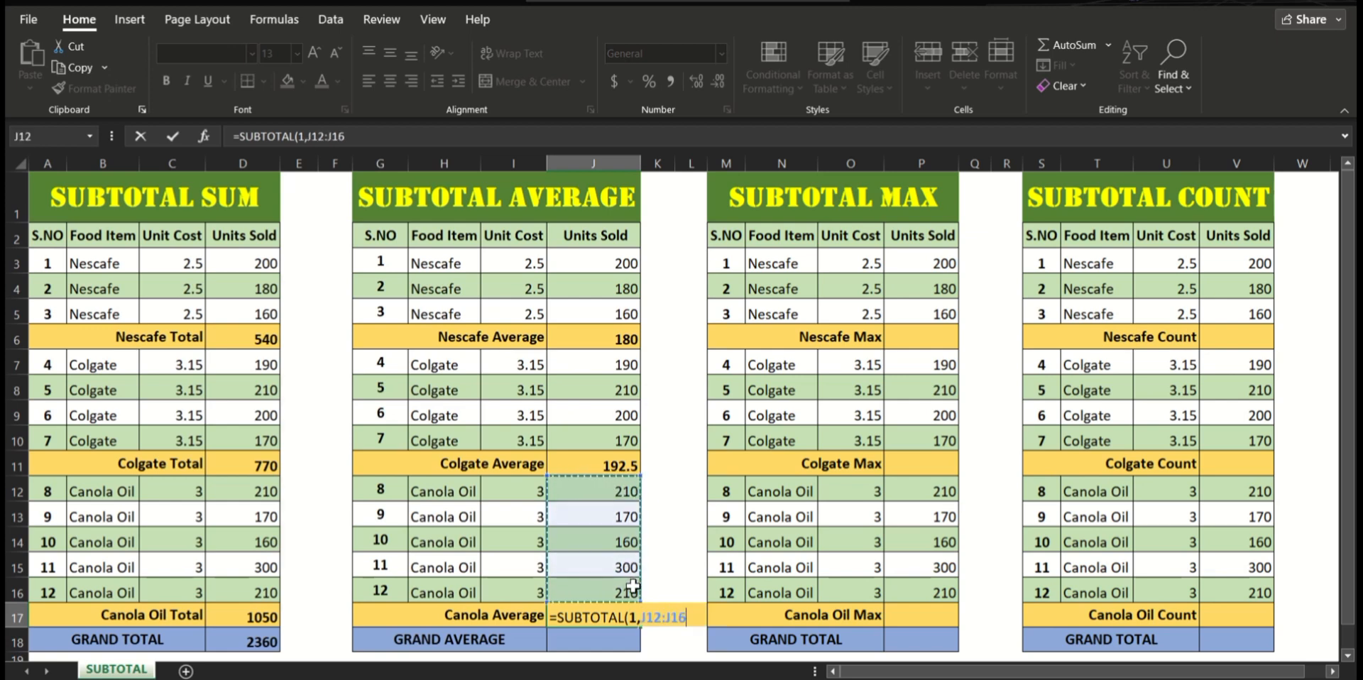
type(")")
key("Return")
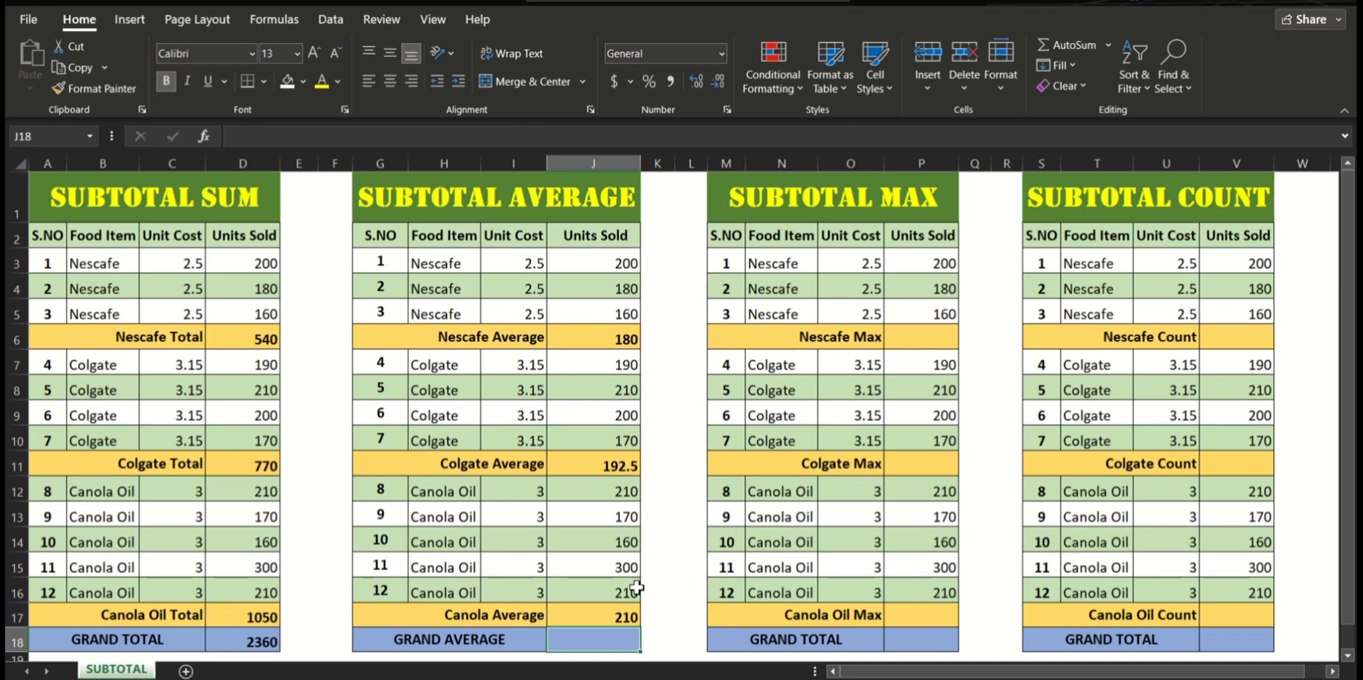
Step: Enter =SUBTOTAL(1,J3:J17) in J18 to calculate the grand average of the SUBTOTAL AVERAGE table
type("=SUBTOTAL")
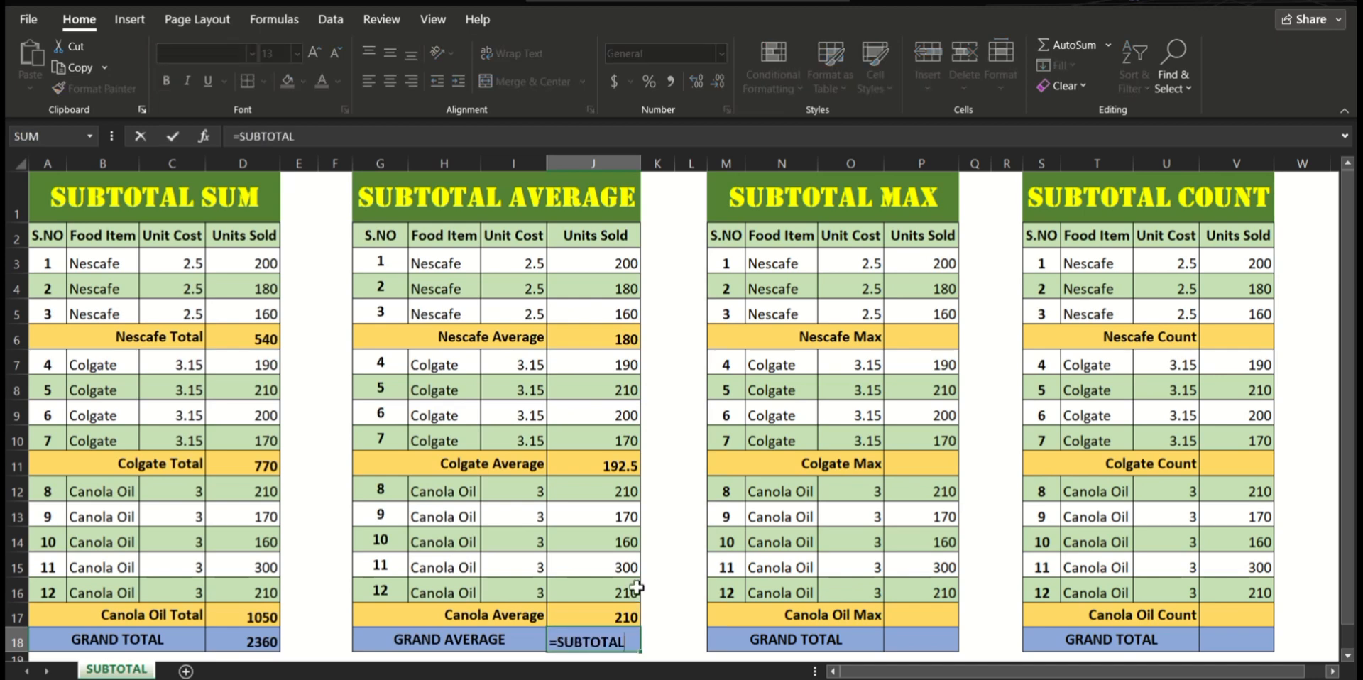
type("(1,")
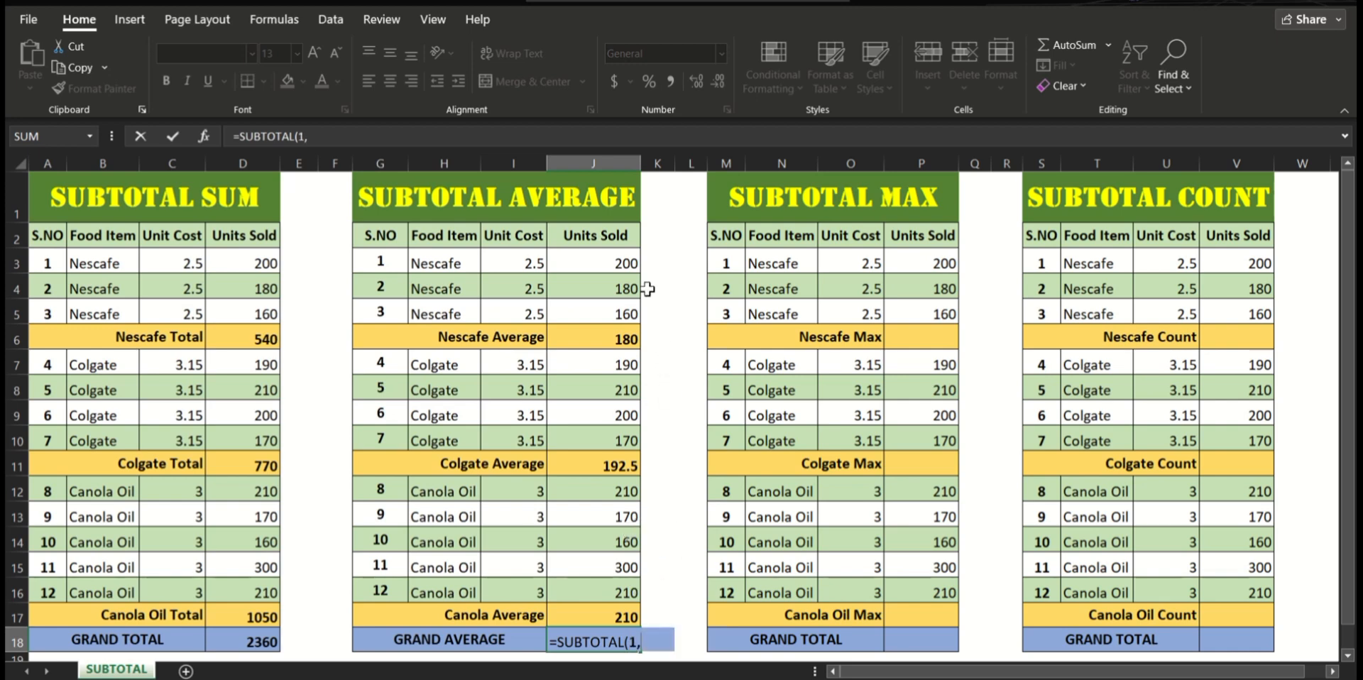
left_click_drag(624, 264, 611, 617)
type(")")
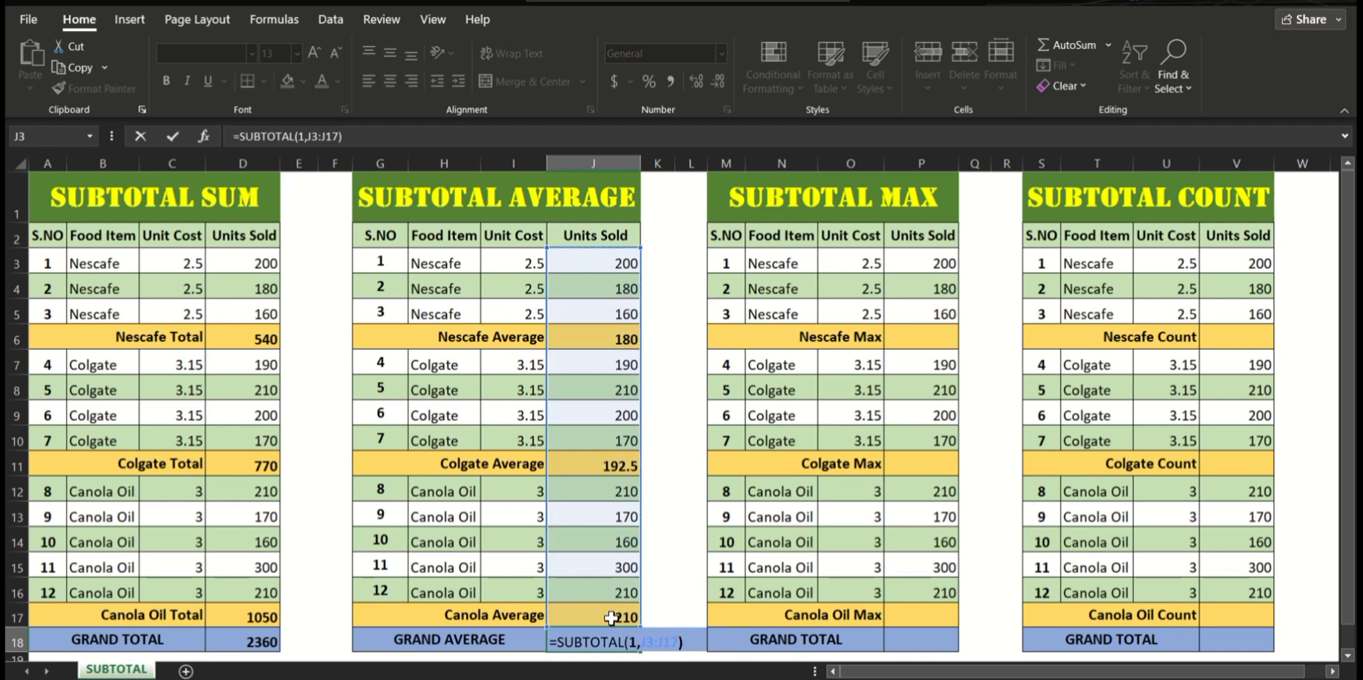
key("Return")
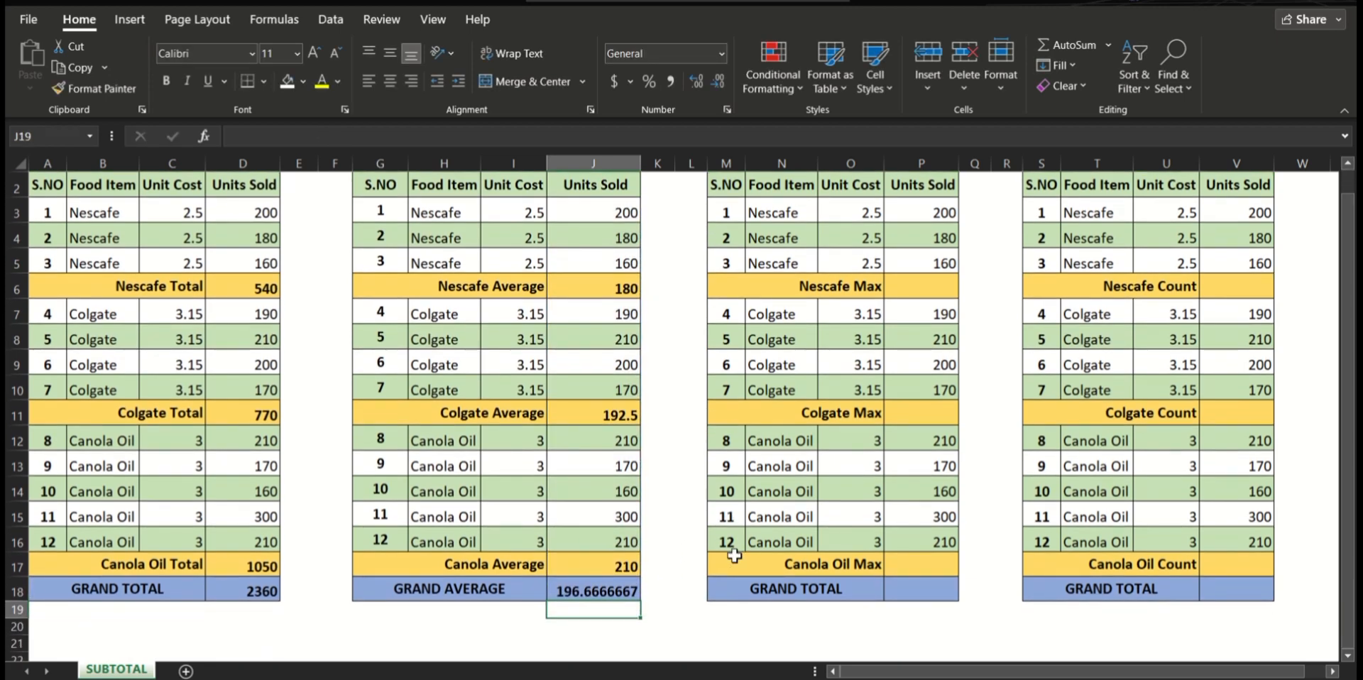
Step: Review the formulas behind the Nescafe, Colgate and Canola averages in J6, J11 and J17
scroll(731, 557, "up", 1)
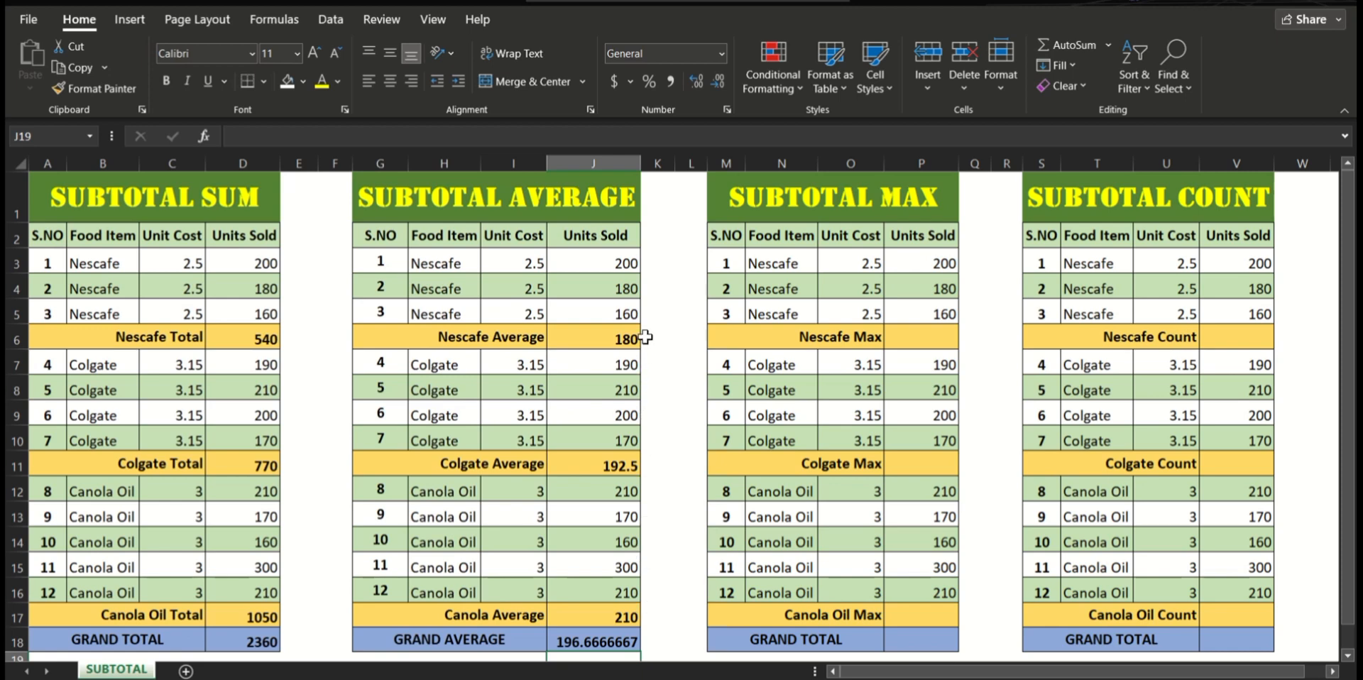
left_click(597, 337)
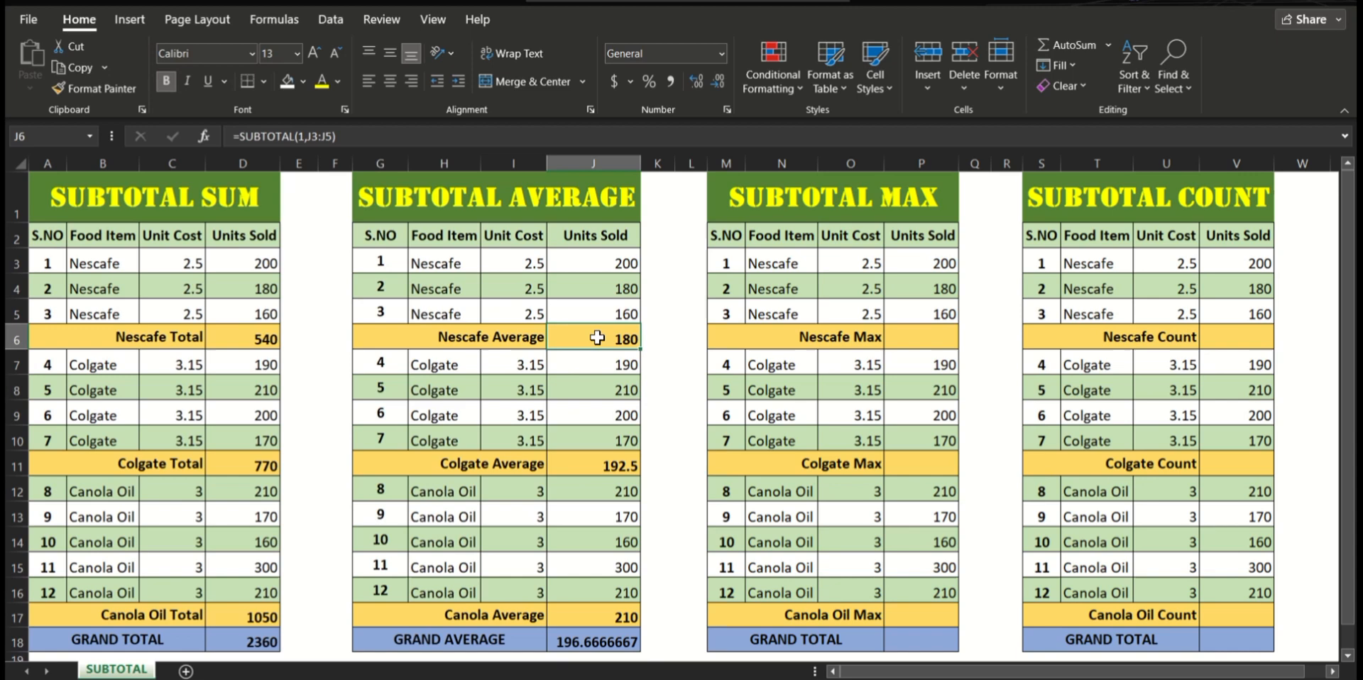
left_click(605, 470)
left_click(596, 619)
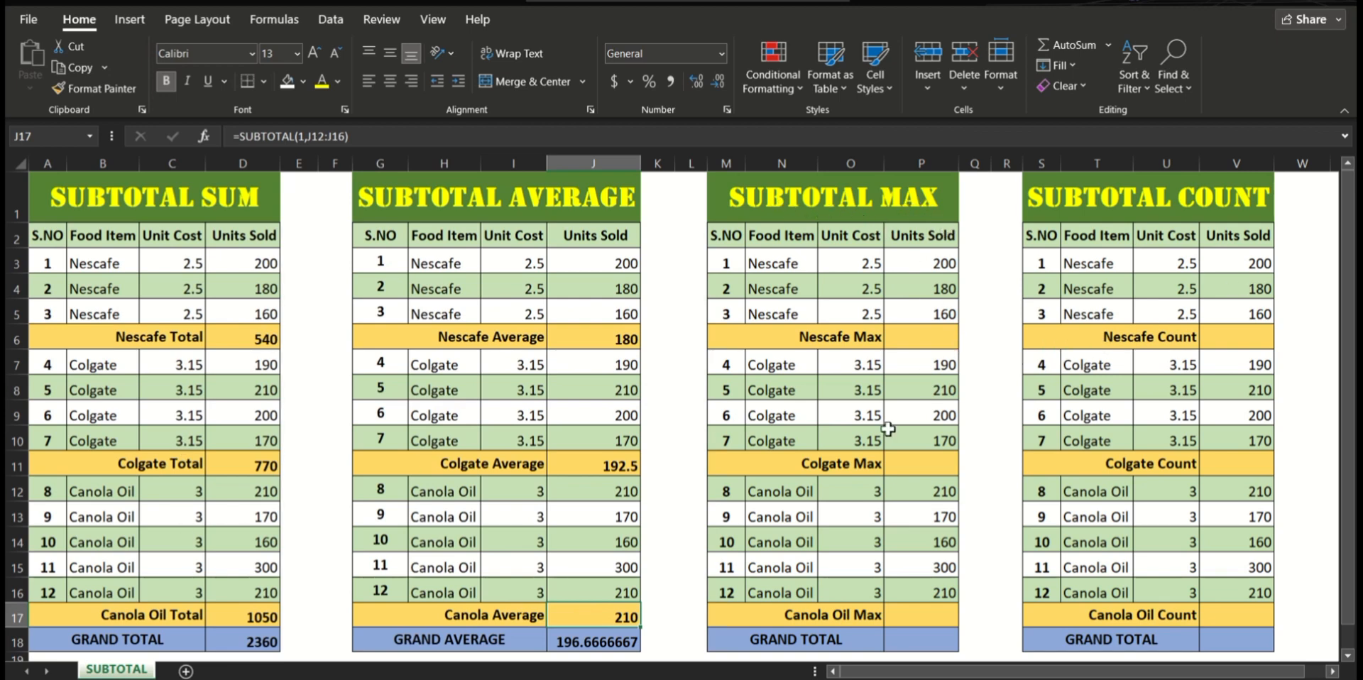
Step: Enter =SUBTOTAL(4,P3:P5) in P6 to calculate the Nescafe Max in the SUBTOTAL MAX table
left_click(921, 340)
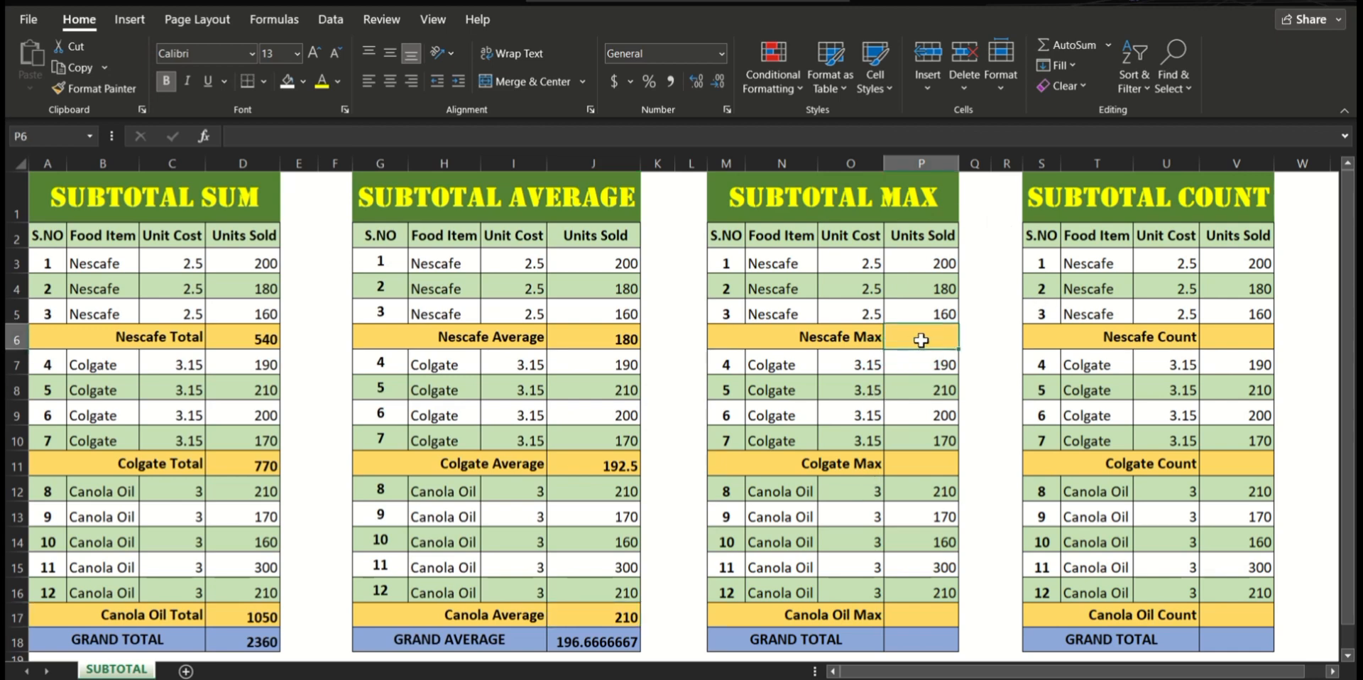
type("=SU")
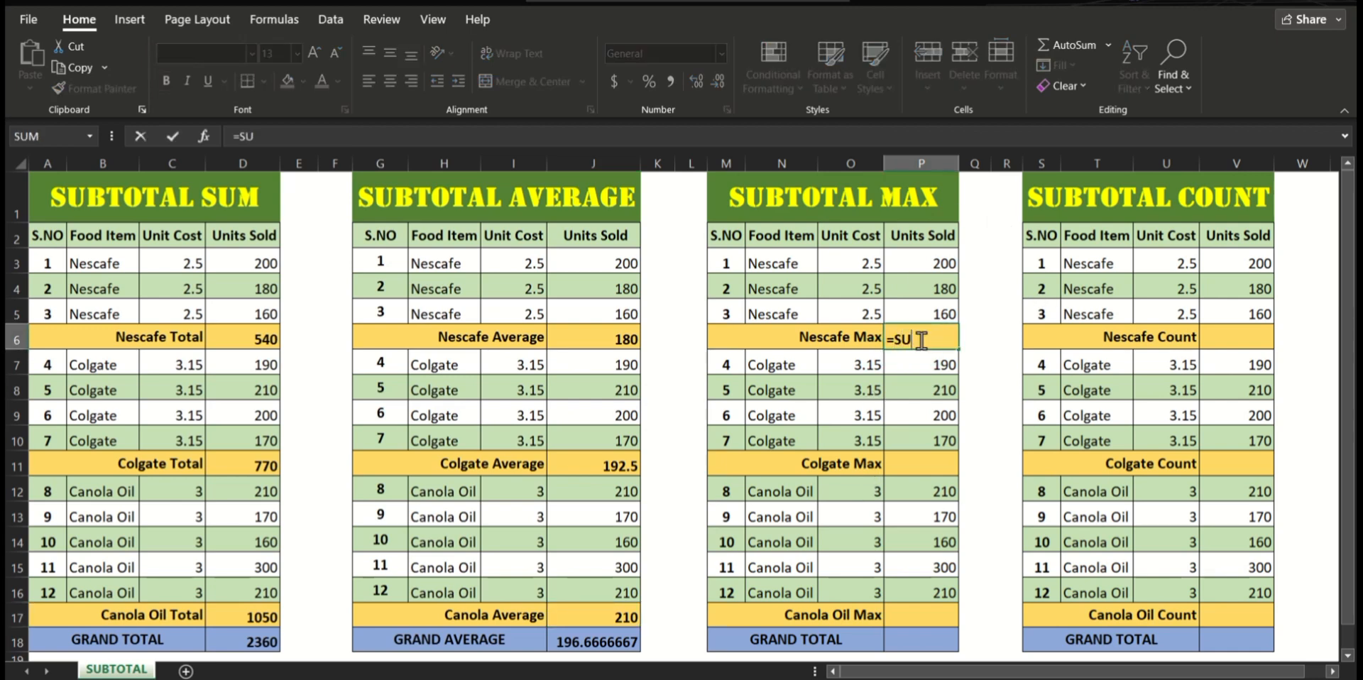
type("BTOTAL(")
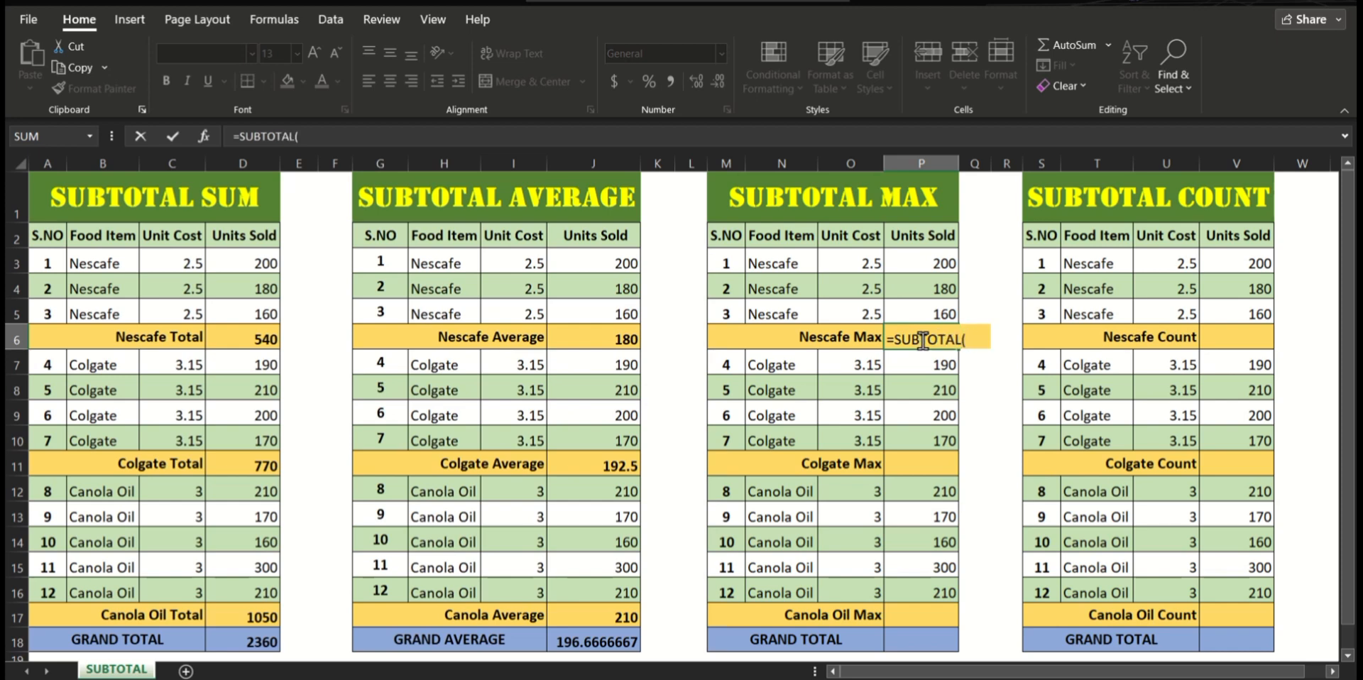
type("4,")
left_click_drag(924, 263, 915, 312)
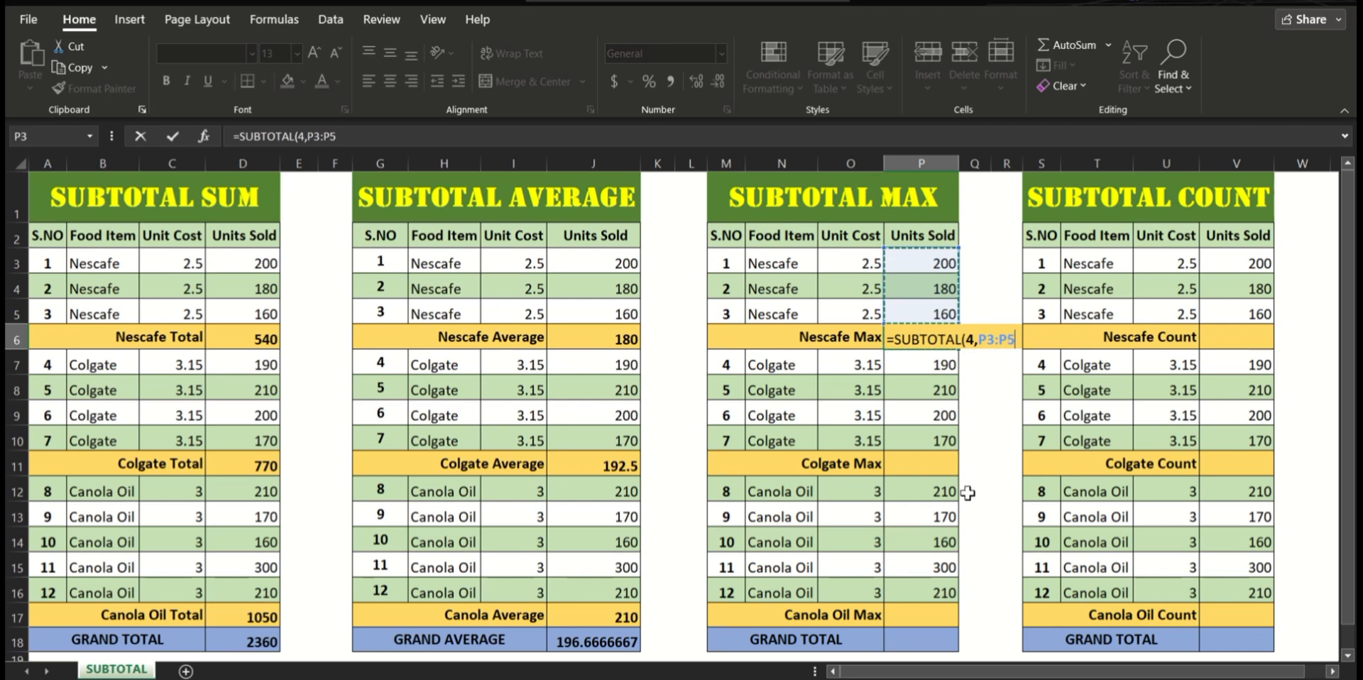
type(")")
key("Return")
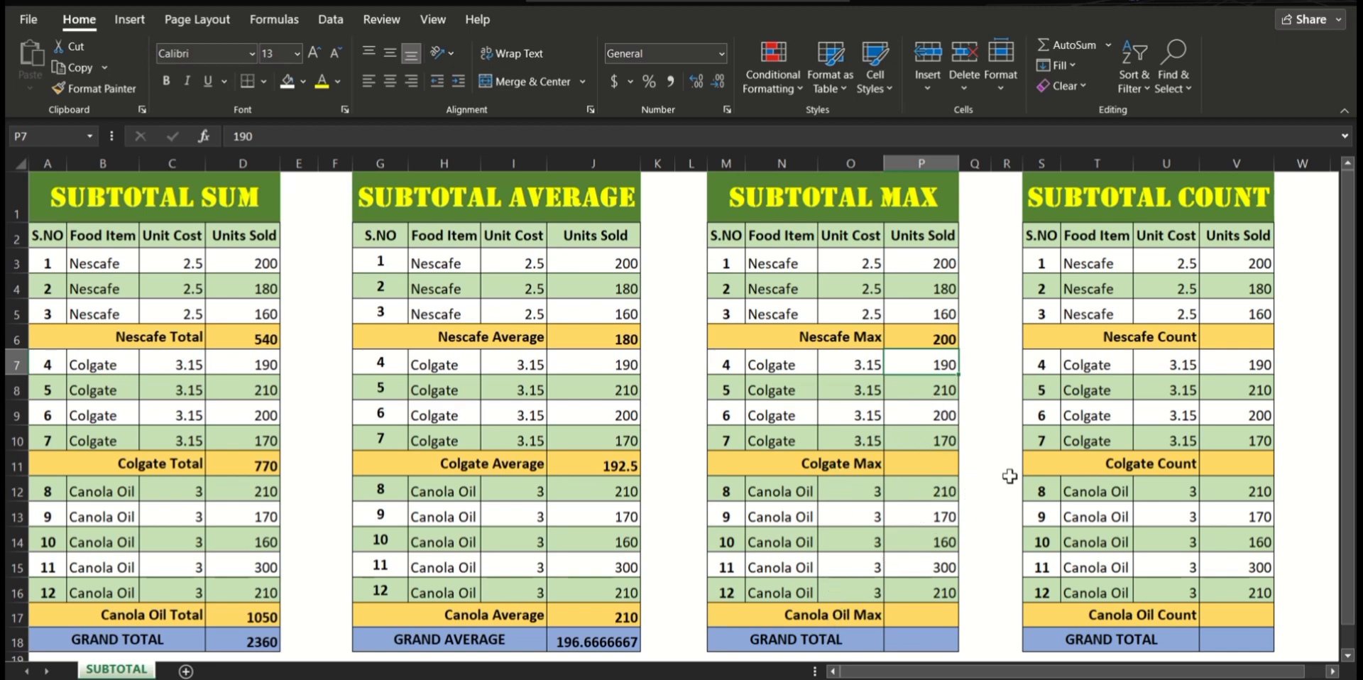
Step: Enter =SUBTOTAL(4,P7:P10) in P11 to calculate the Colgate Max of units sold
left_click(937, 466)
type("=")
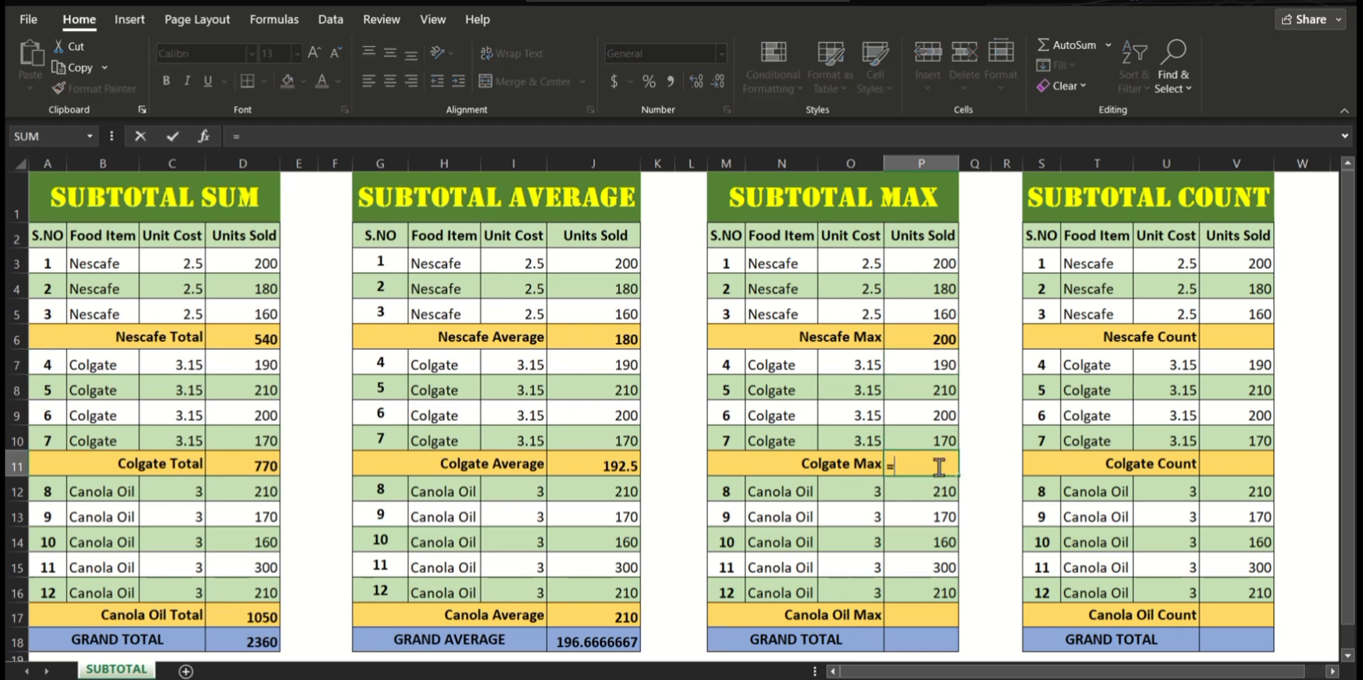
type("SUBTO")
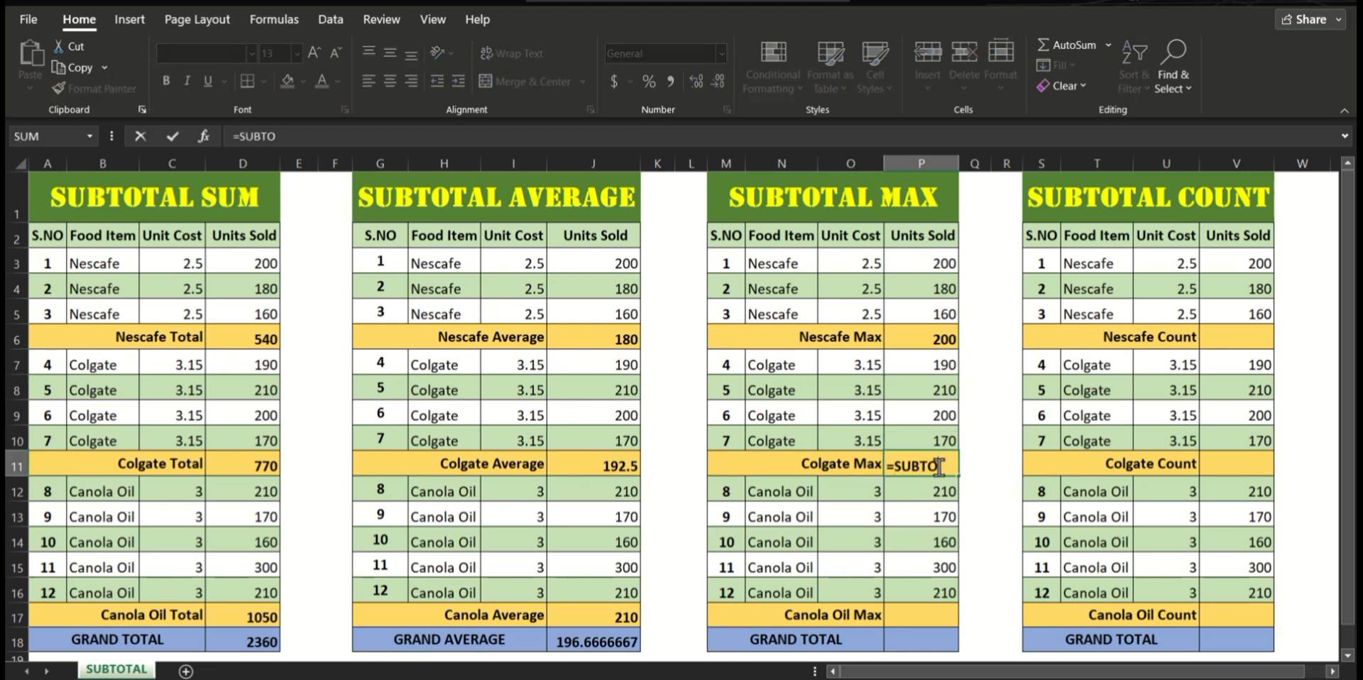
type("TAL(")
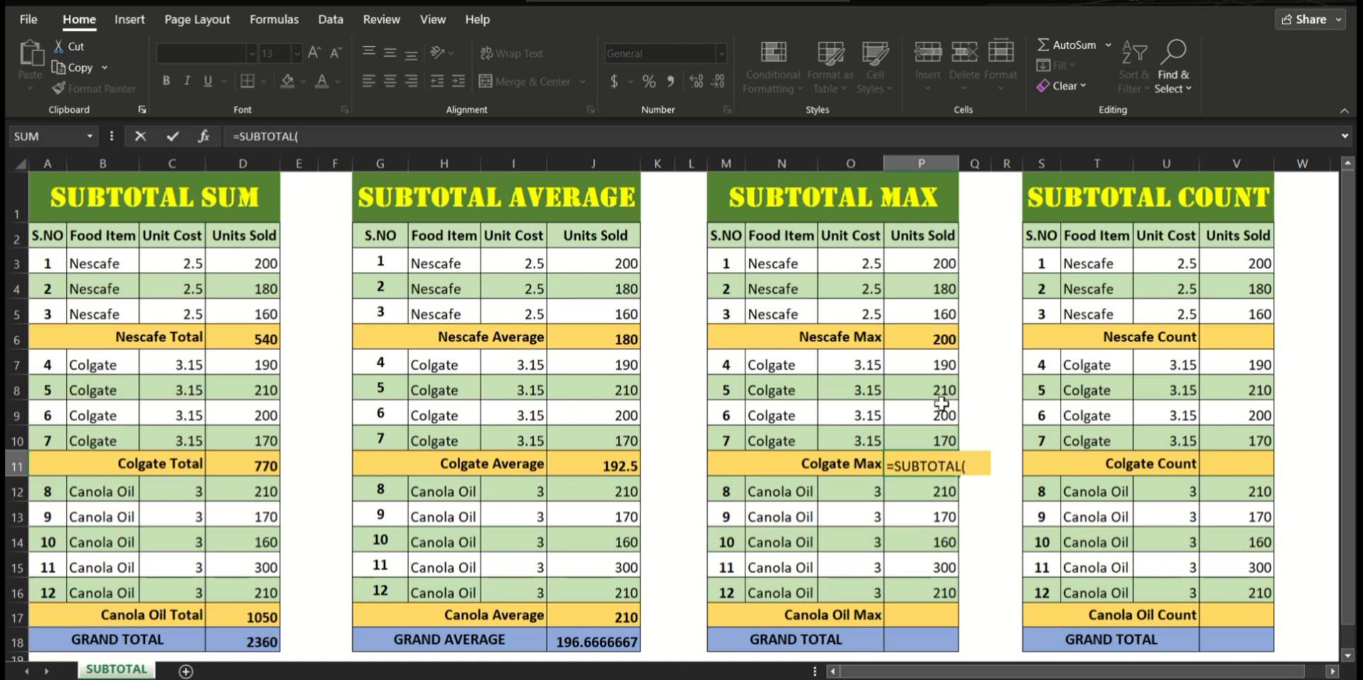
type("4,")
left_click_drag(931, 359, 918, 432)
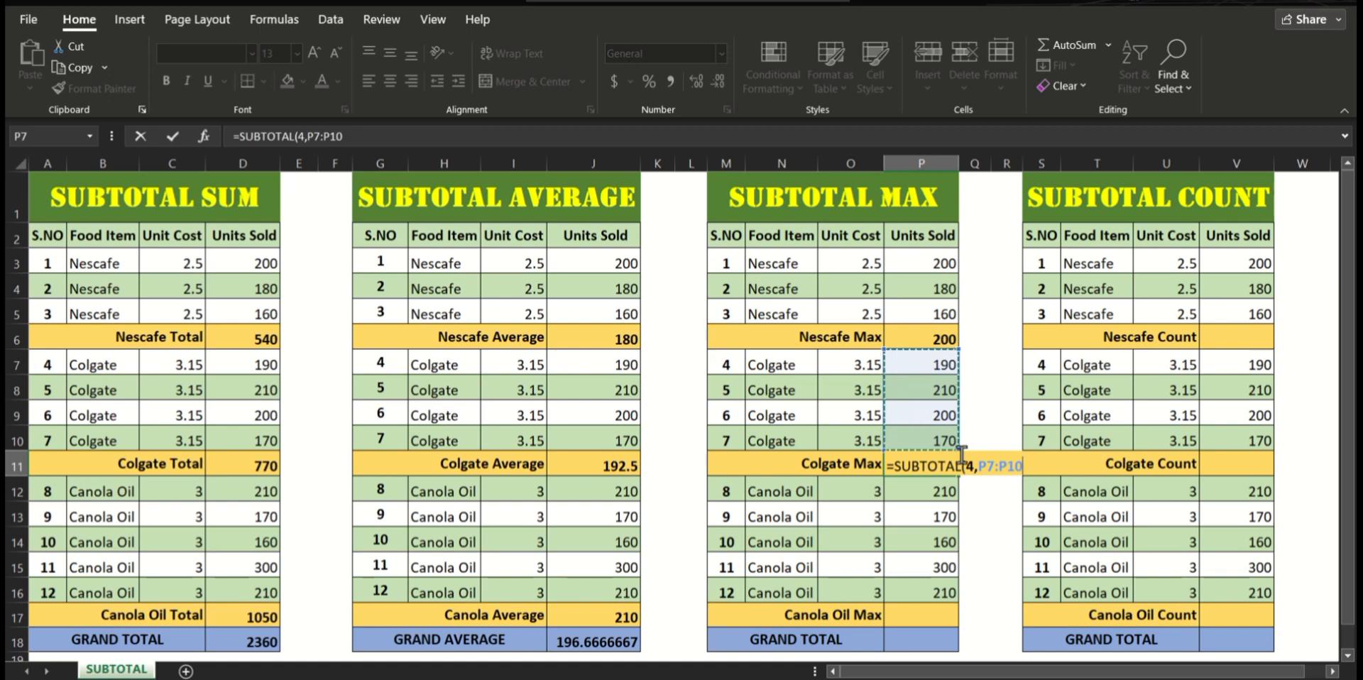
type(")")
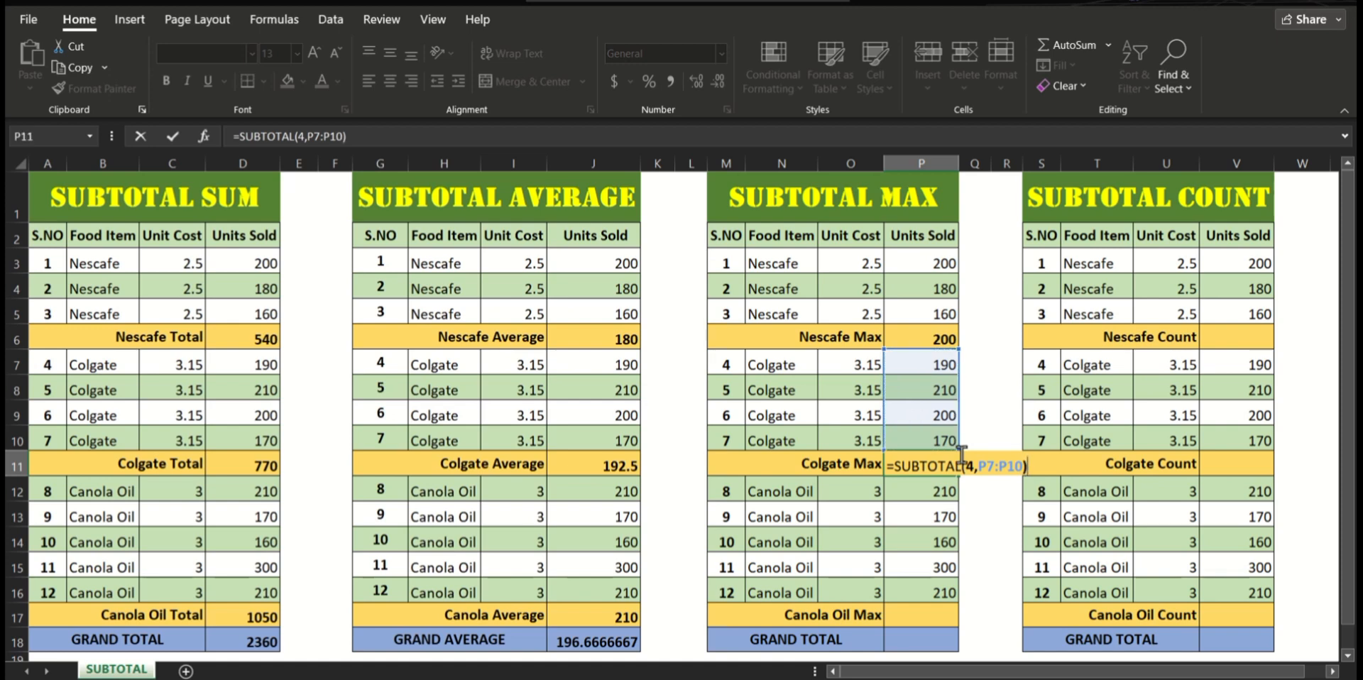
key("Return")
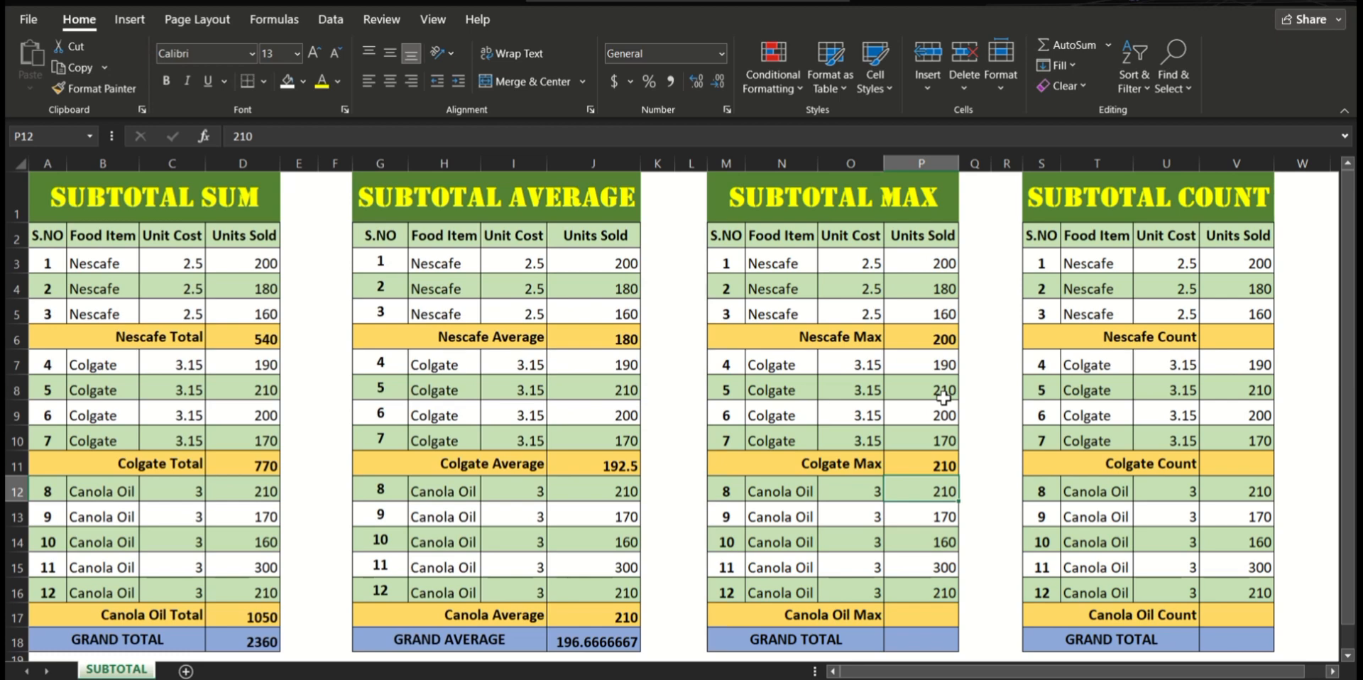
Step: Enter =SUBTOTAL(4,P12:P16) in P17 to calculate the Canola Oil Max of units sold
left_click(916, 617)
type("=")
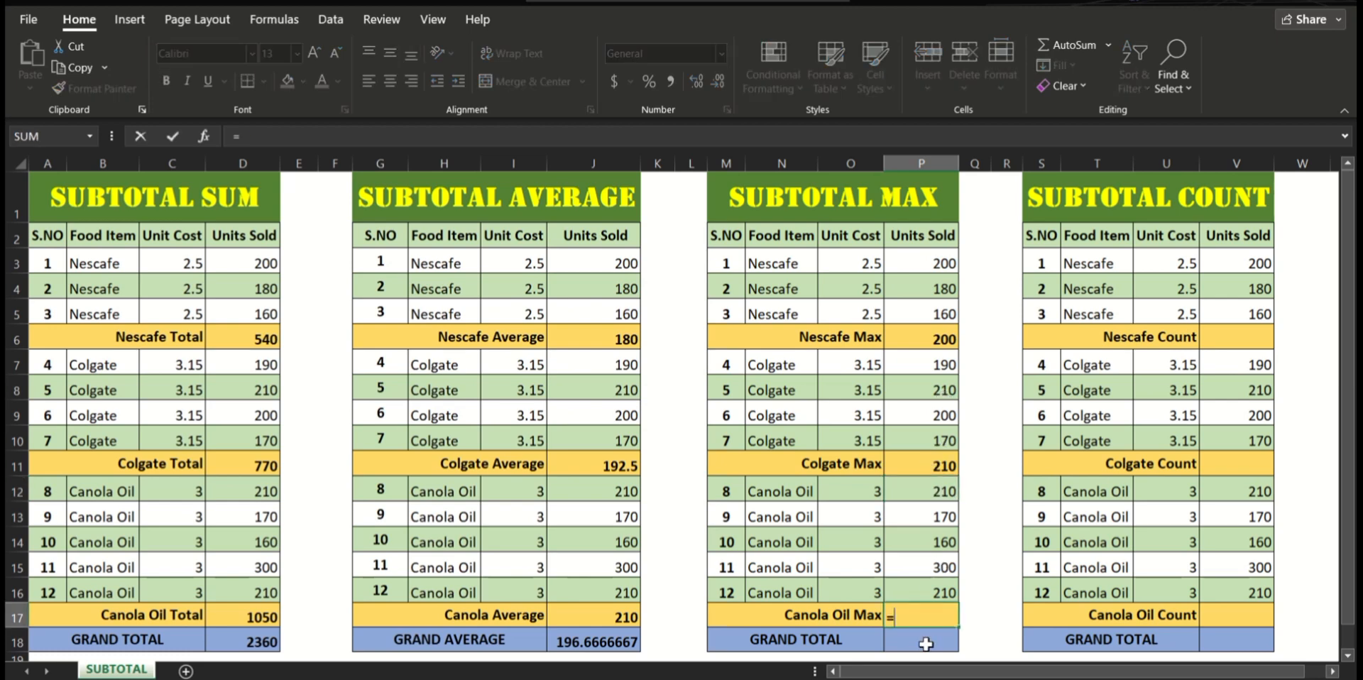
type("SUBTOT")
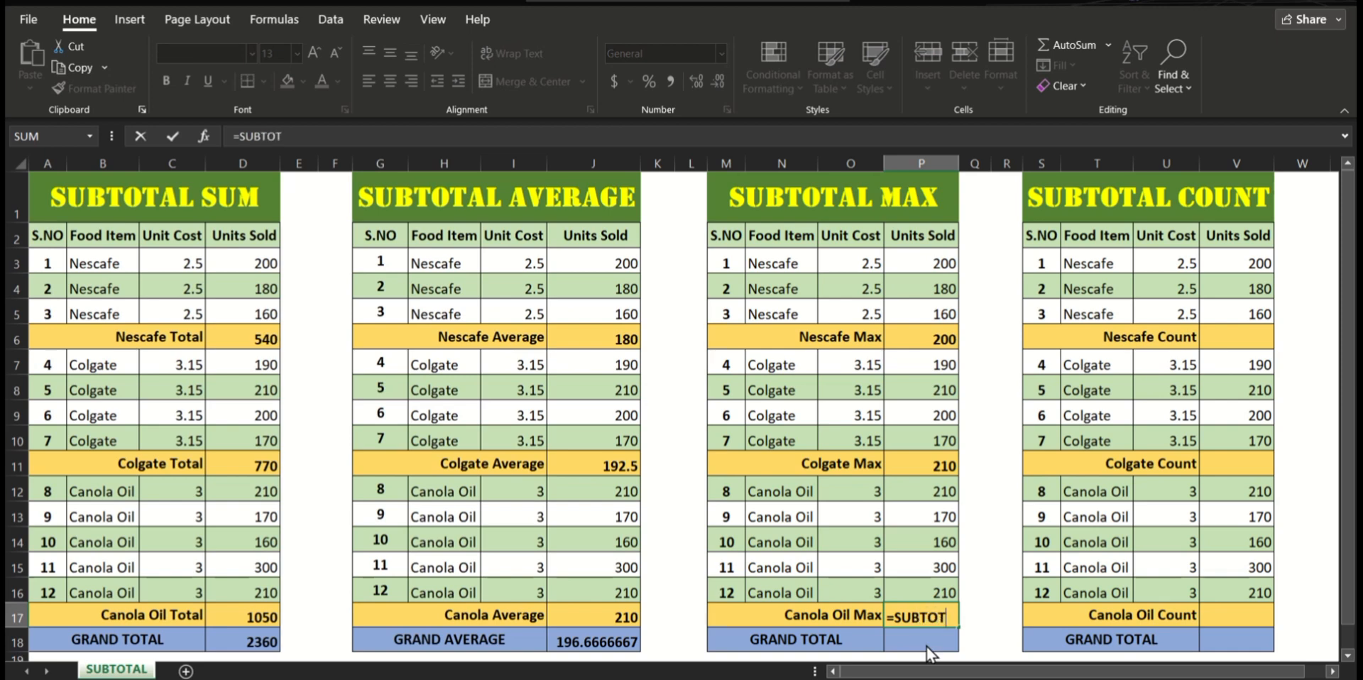
type("AL(")
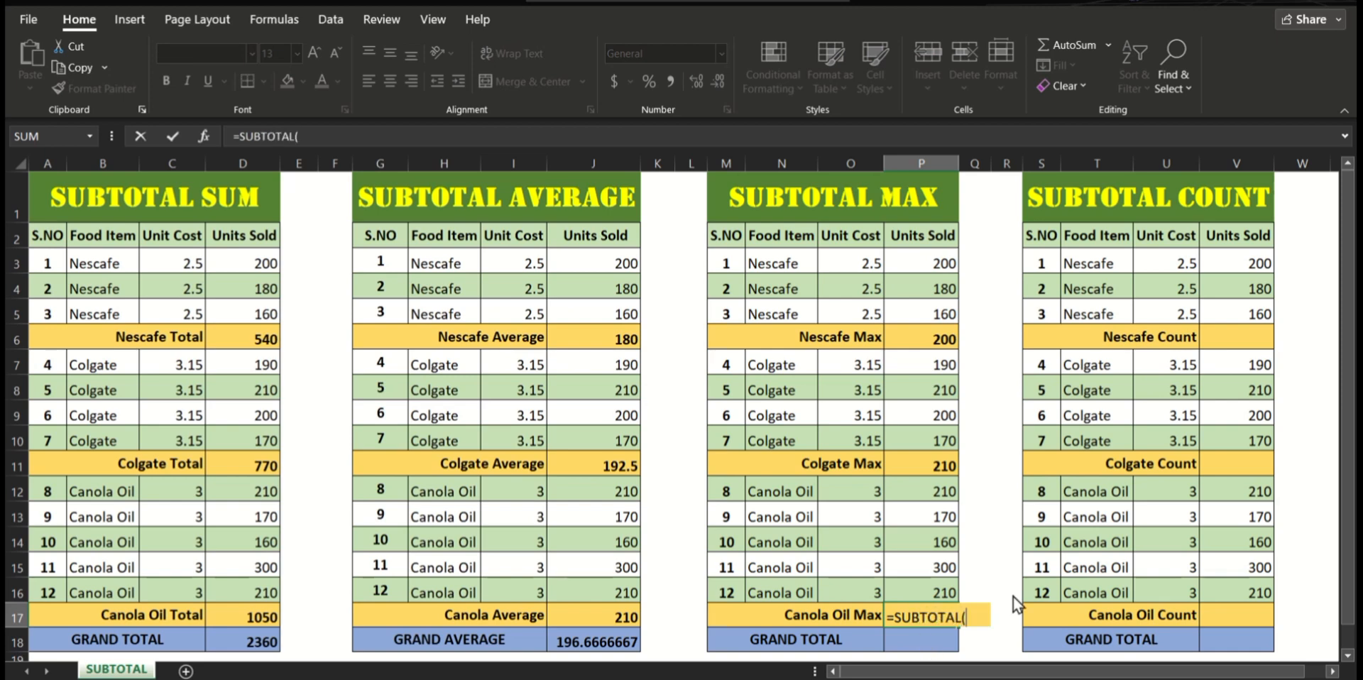
type("4,")
left_click_drag(946, 491, 930, 593)
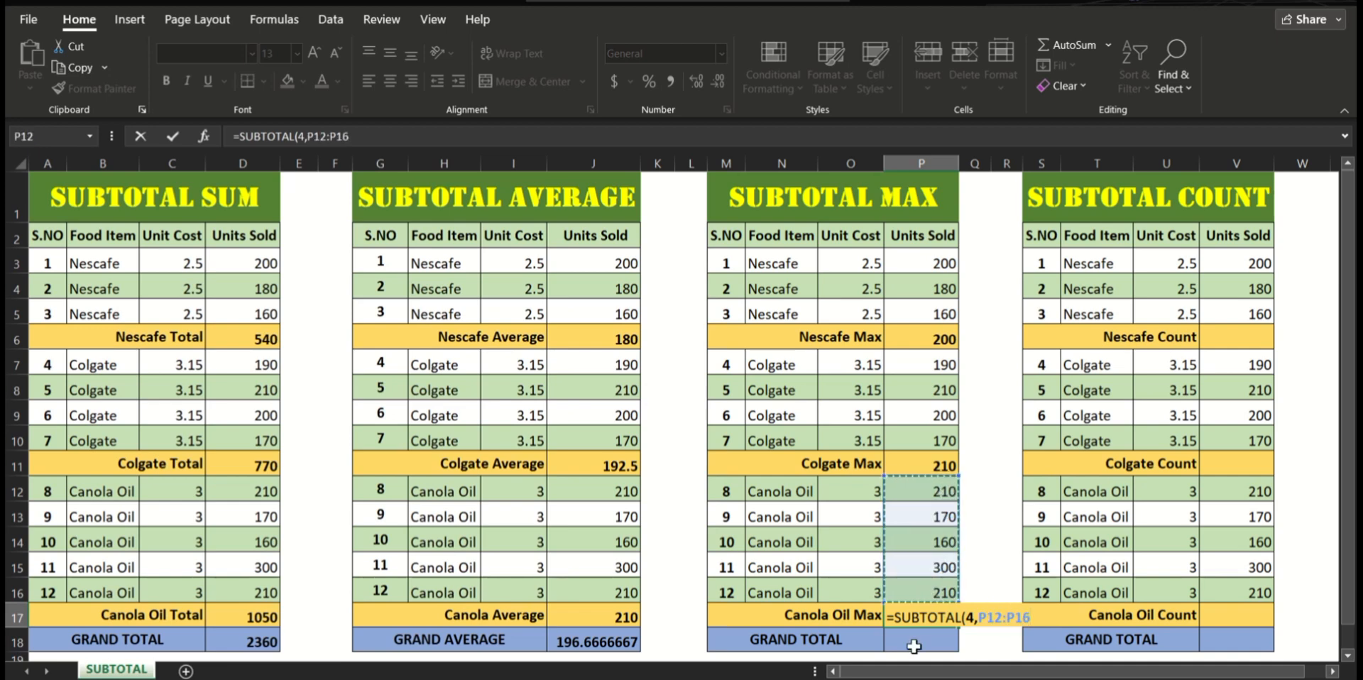
type(")")
key("Return")
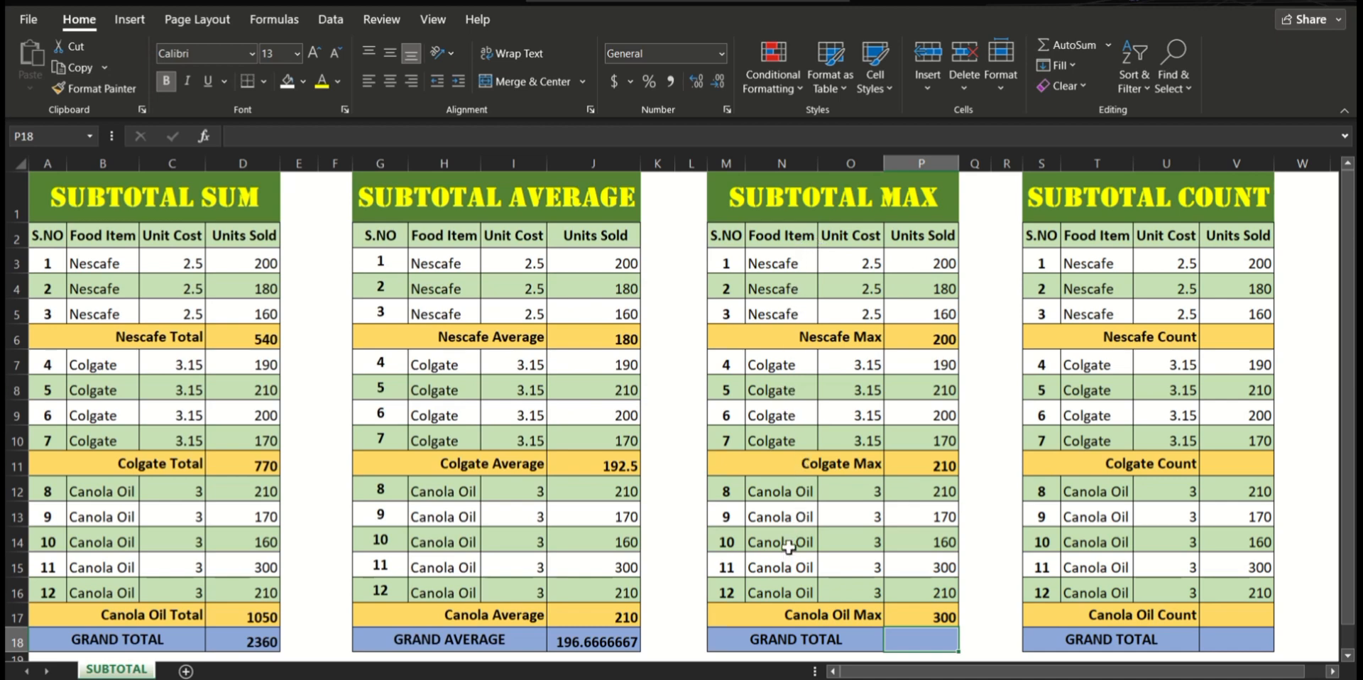
Step: Enter =SUBTOTAL(4,P3:P17) in P18 to calculate the grand total of the SUBTOTAL MAX table
type("=")
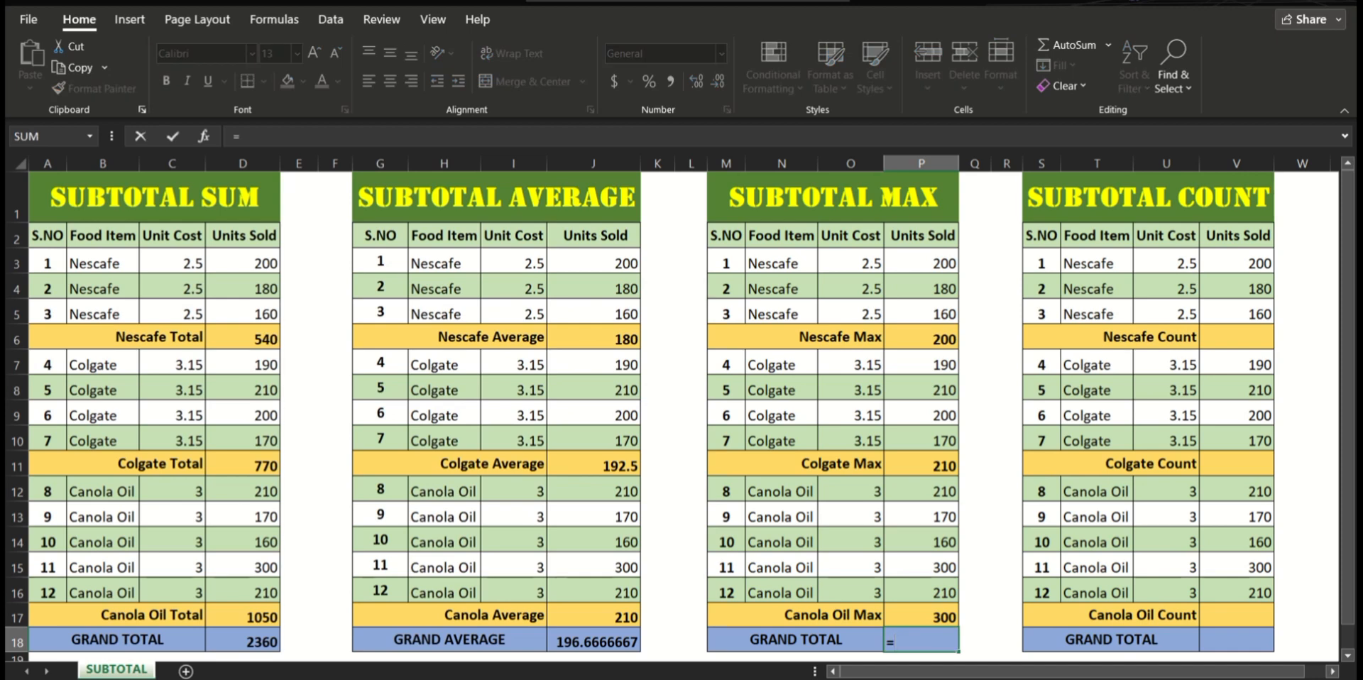
type("SUBTO")
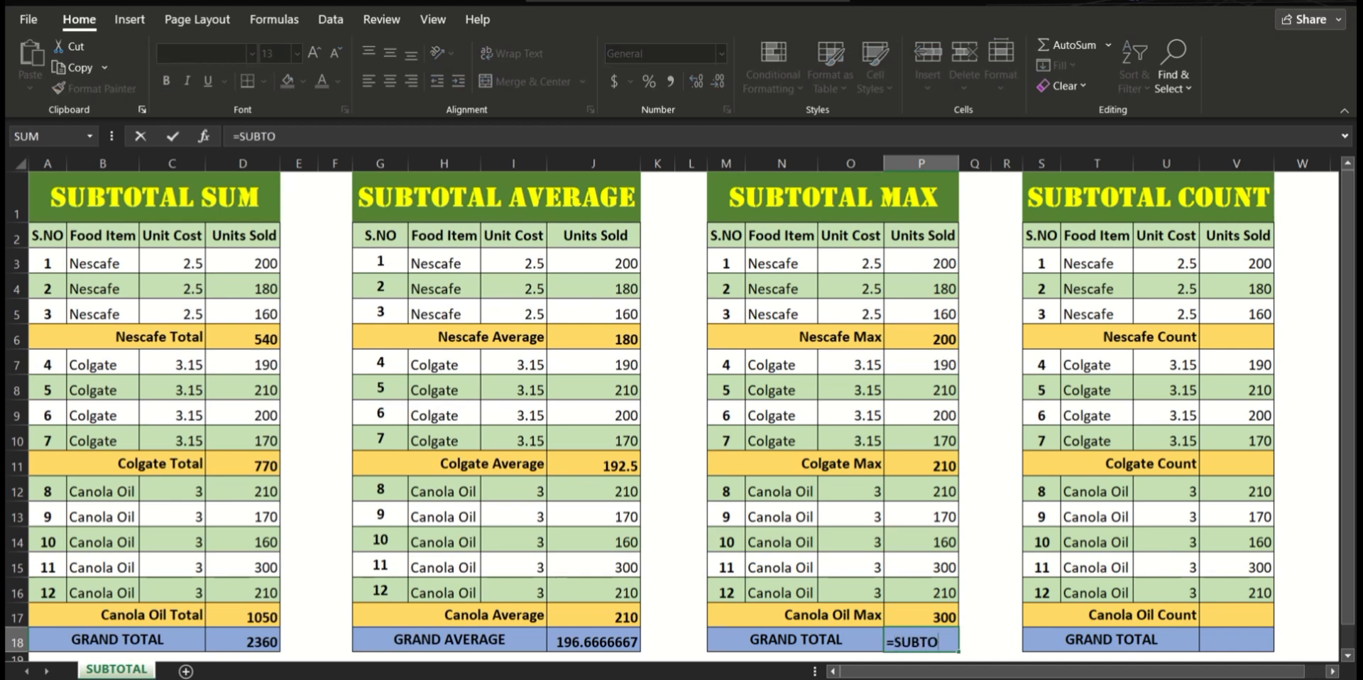
type("TAL(")
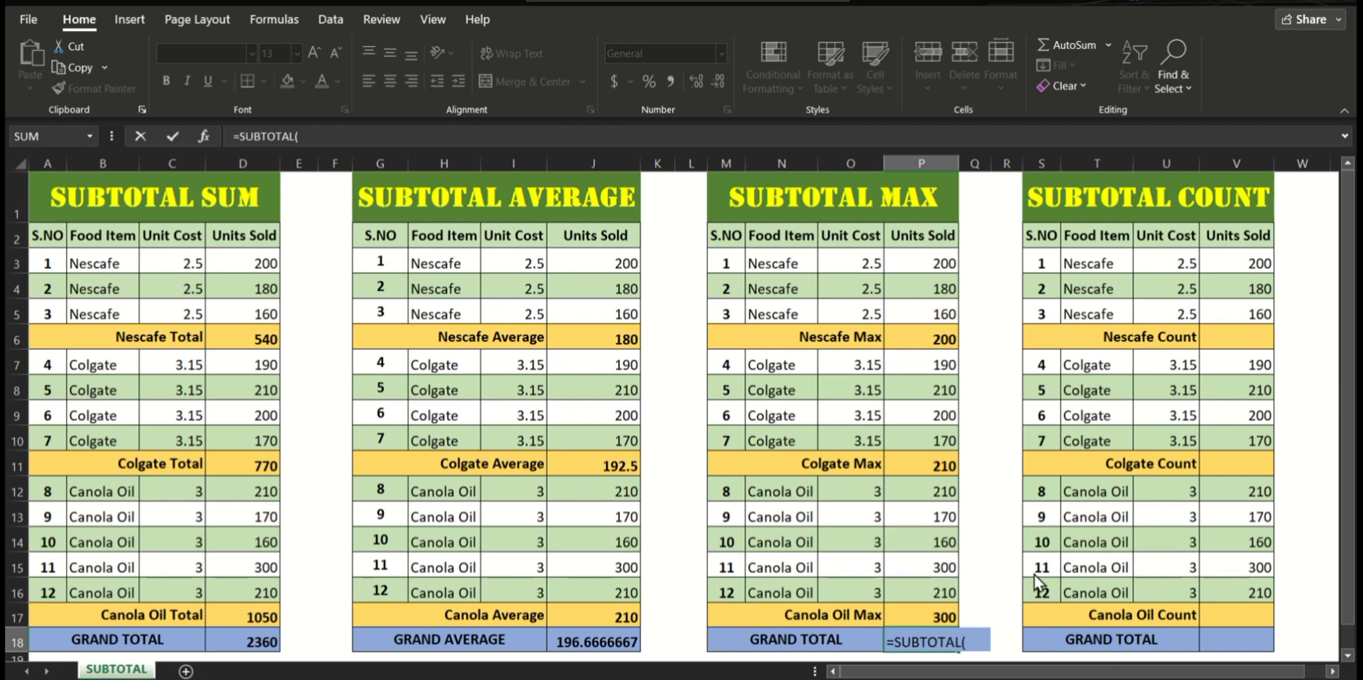
type("4,")
left_click_drag(927, 264, 936, 615)
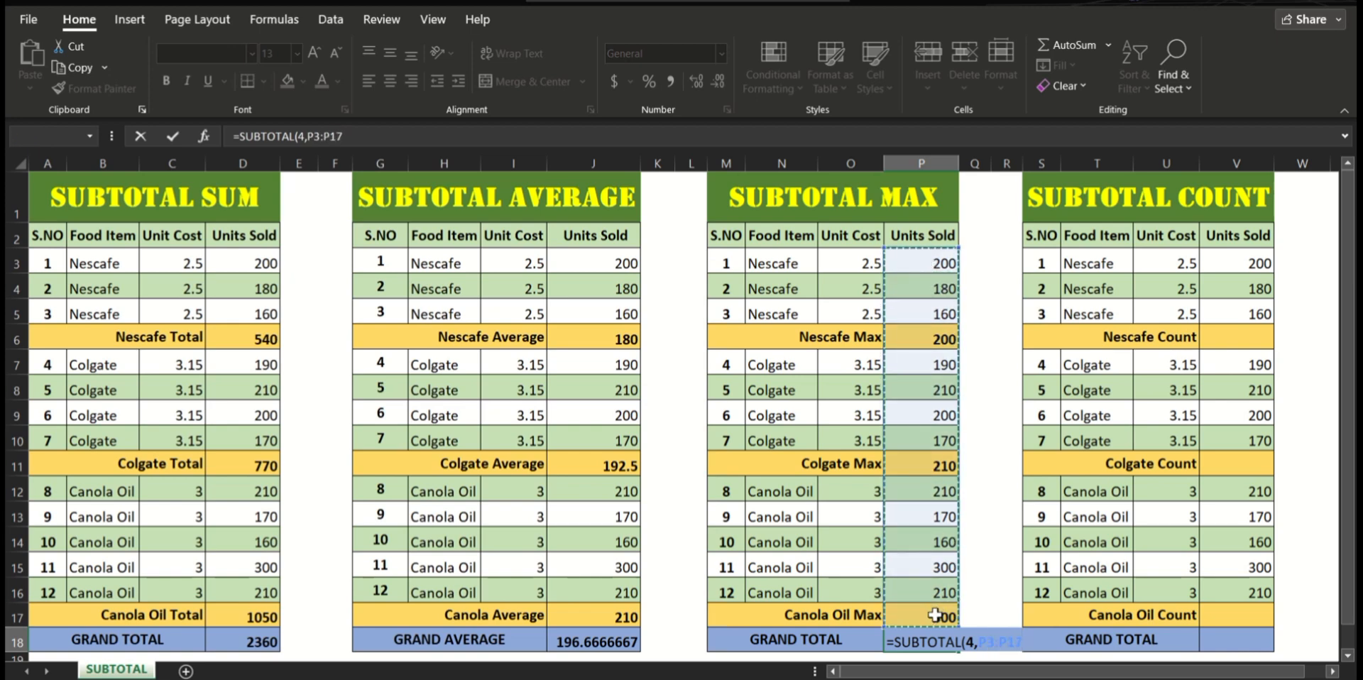
type(")")
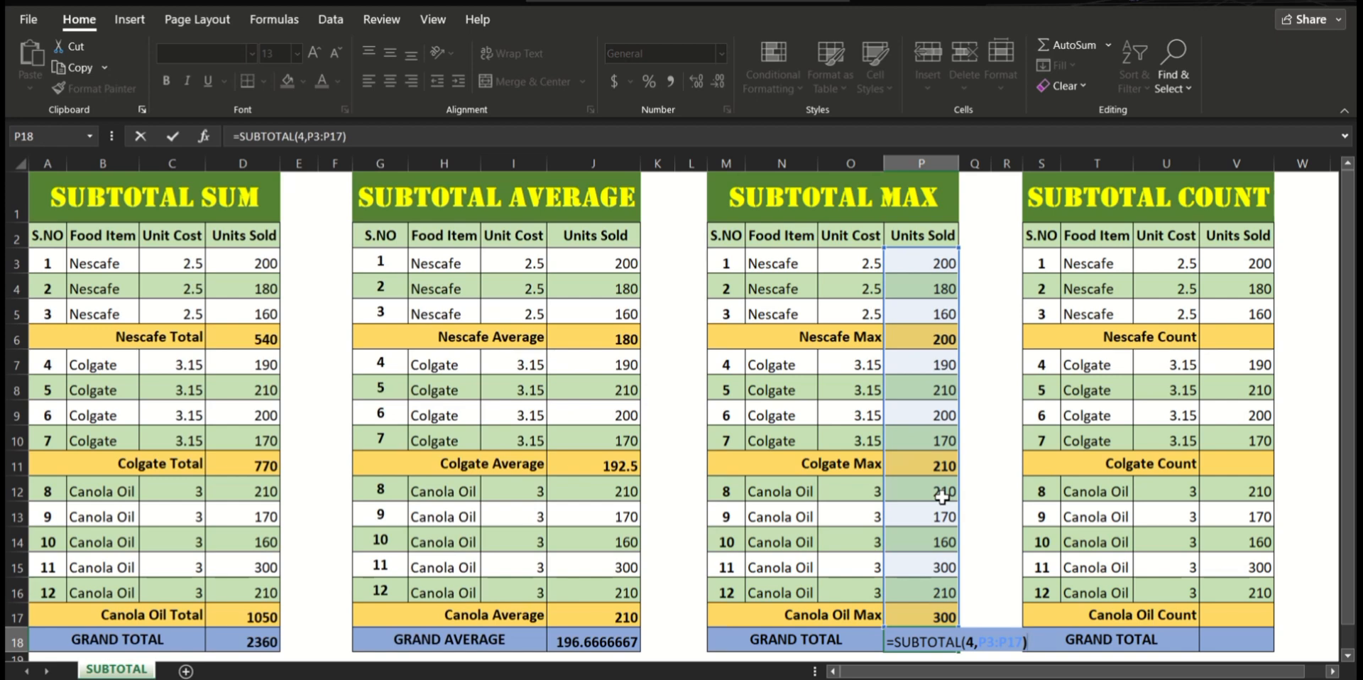
key("Return")
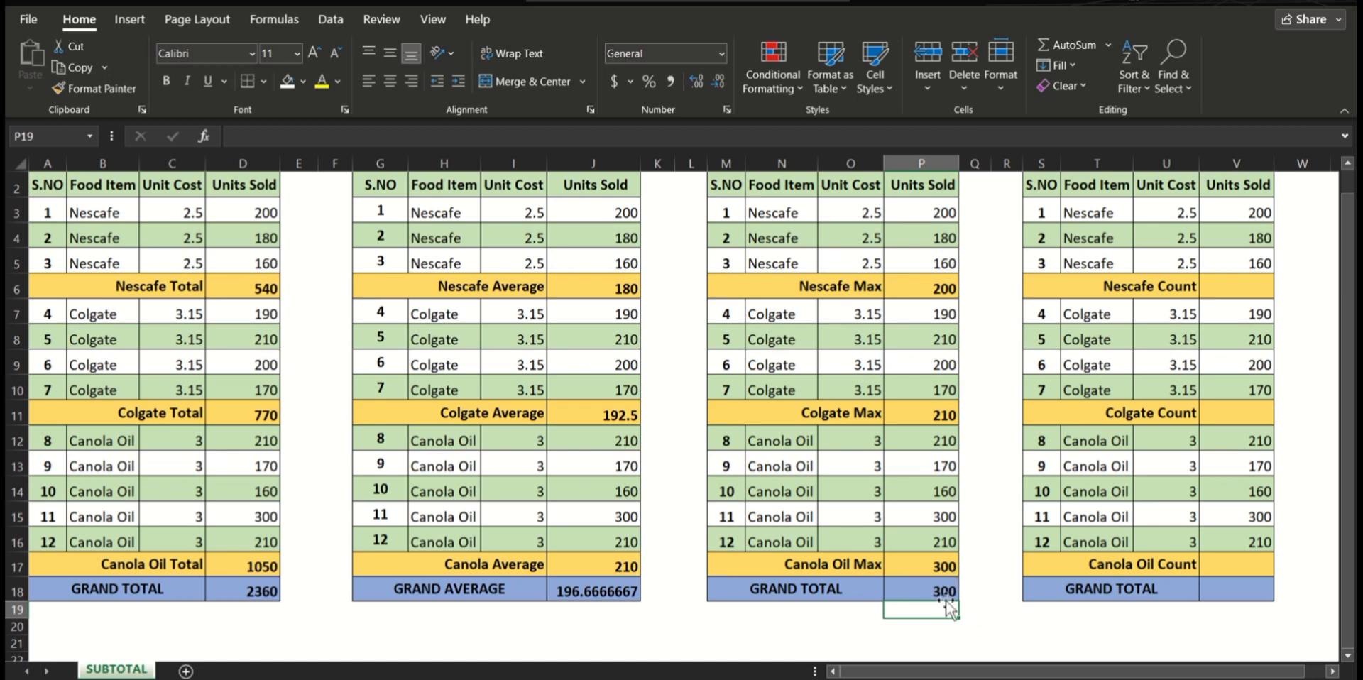
Step: Enter =SUBTOTAL(2,V3:V5) in V6 for the Nescafe Count in the SUBTOTAL COUNT table, and check the counted cells one by one
scroll(1016, 521, "up", 1)
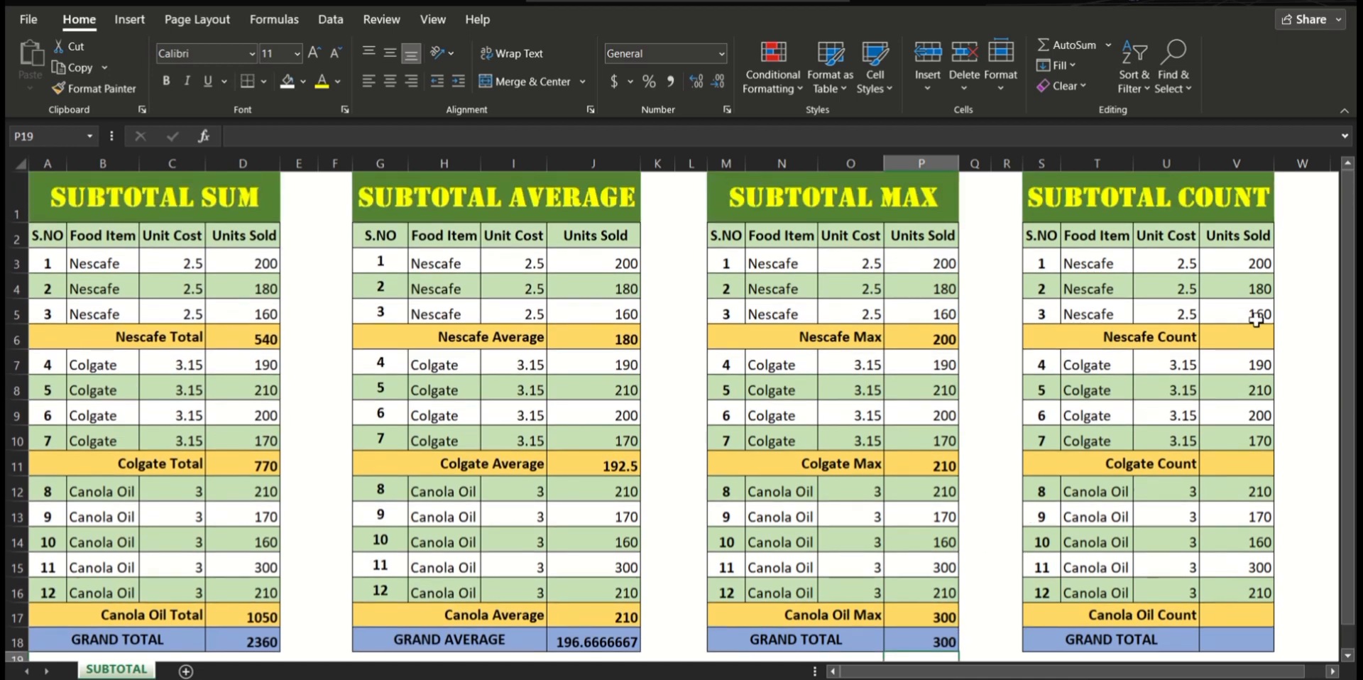
left_click(1233, 339)
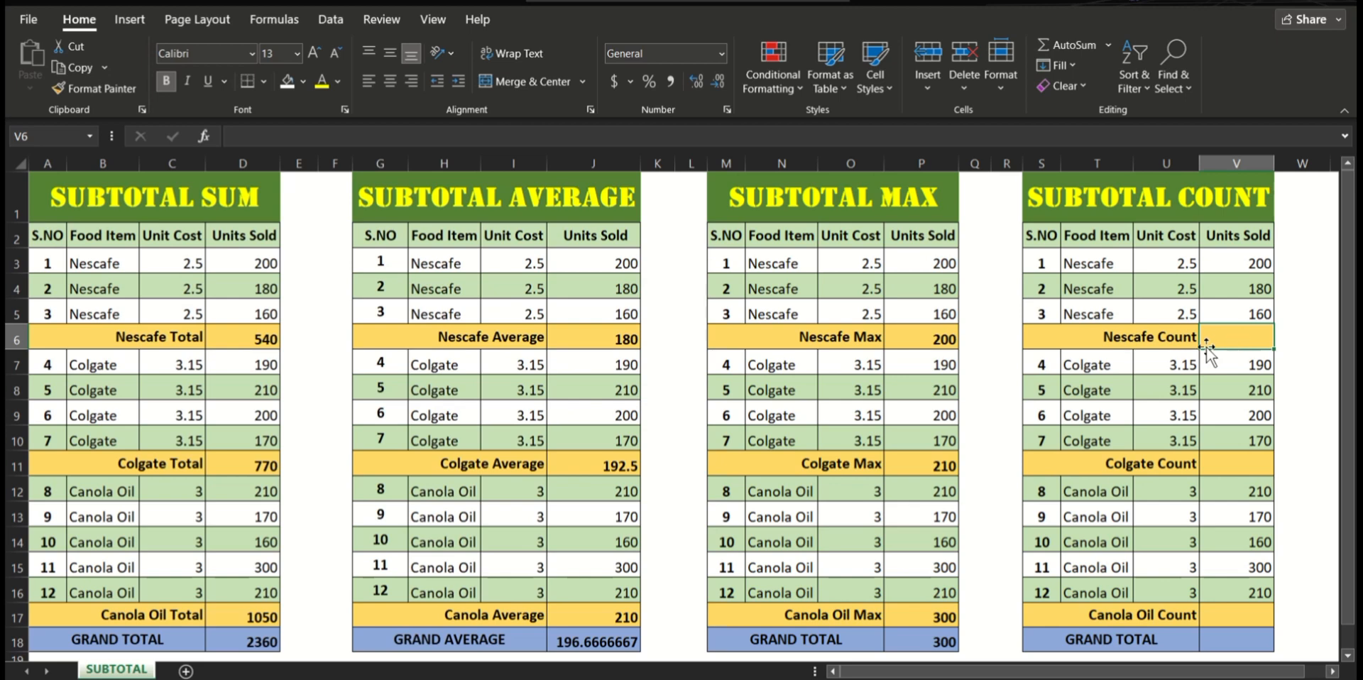
type("=")
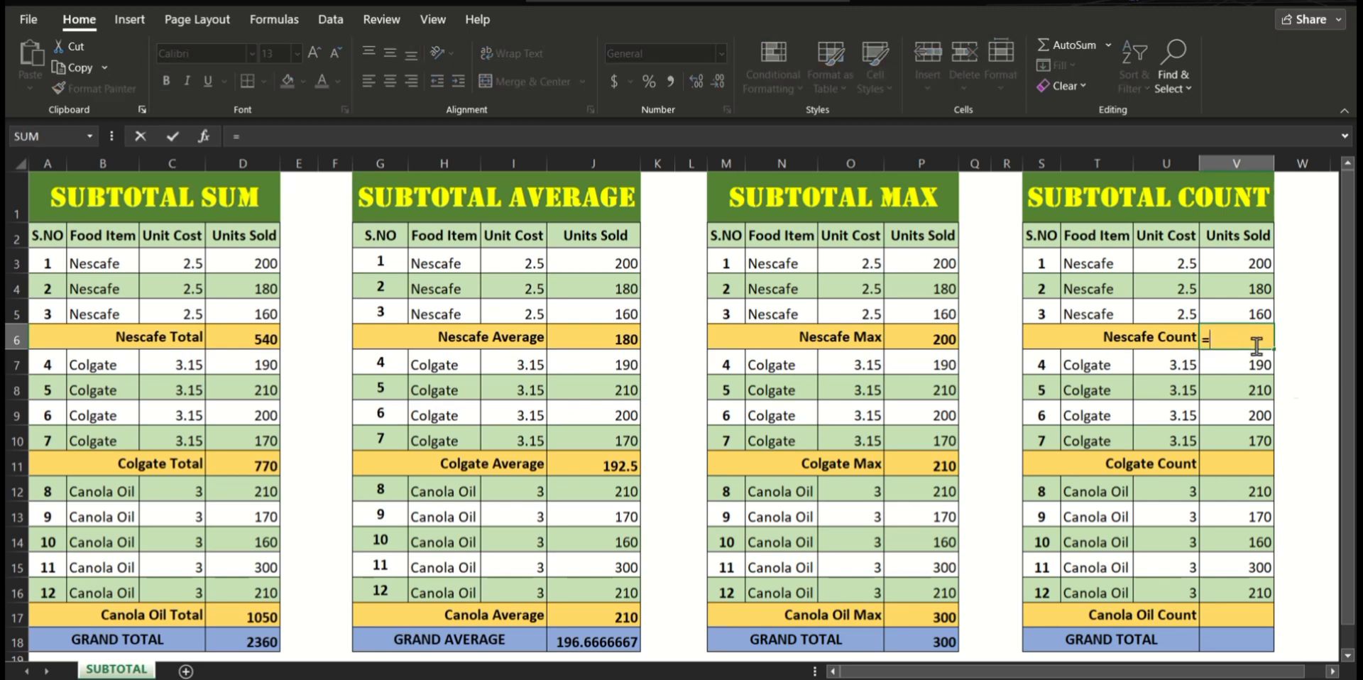
type("SUBTOTAL(2,")
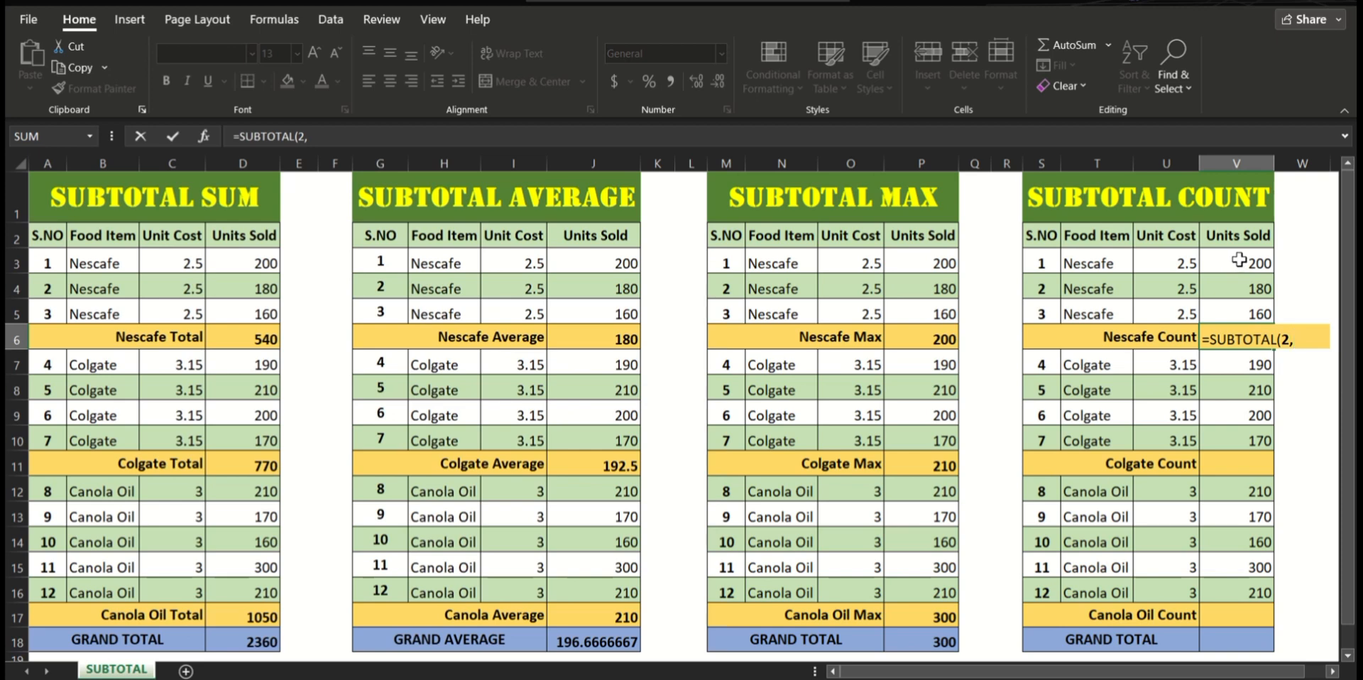
left_click_drag(1239, 260, 1240, 314)
type(")")
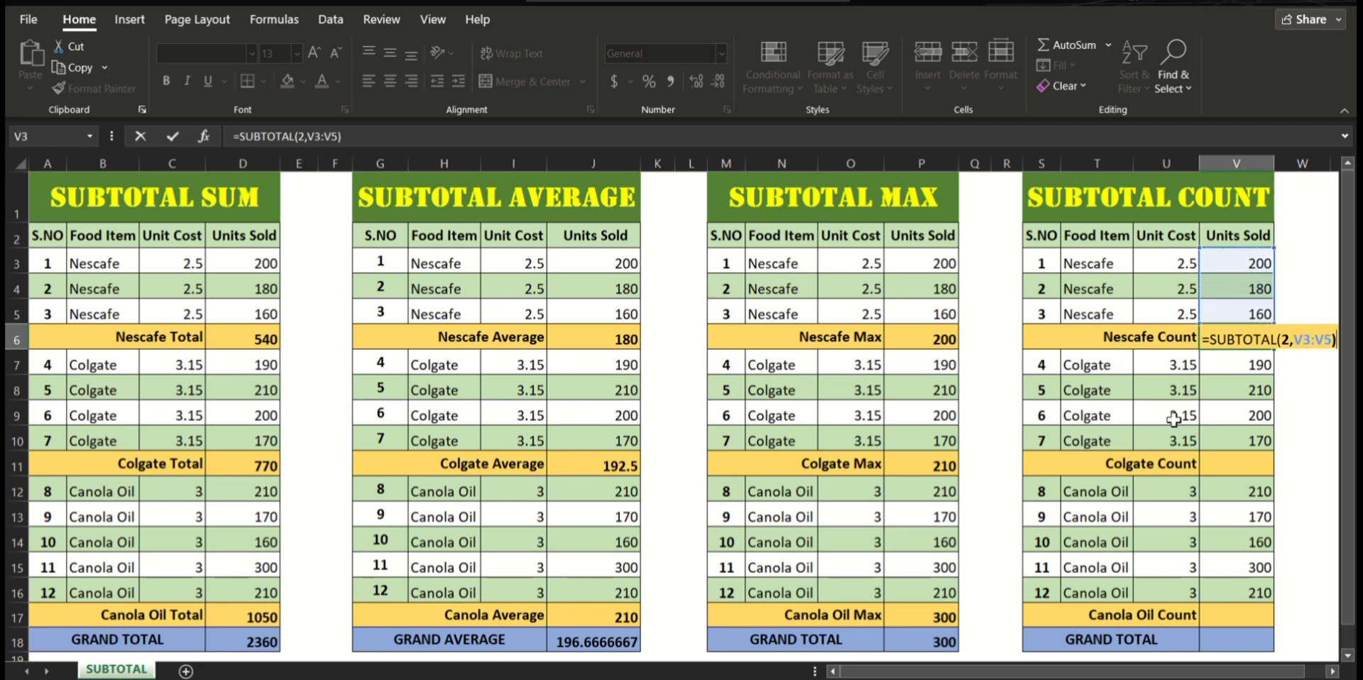
key("Return")
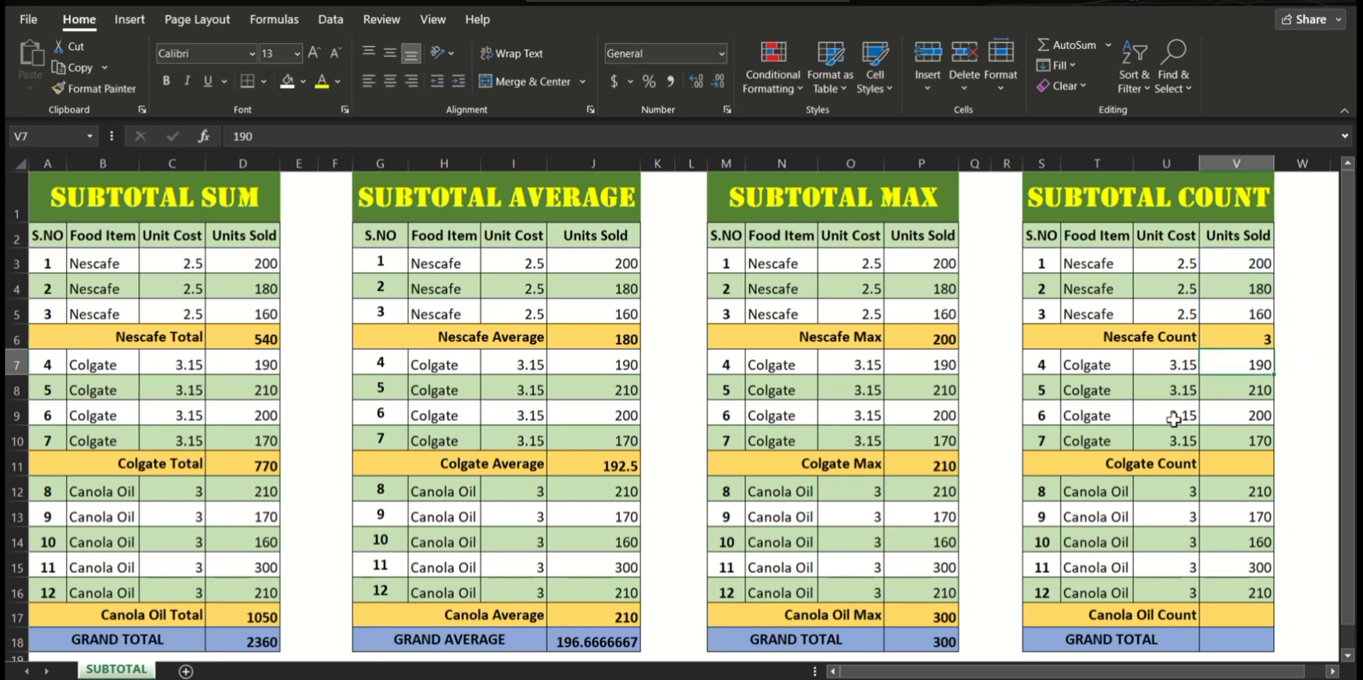
left_click(1247, 265)
left_click(1233, 284)
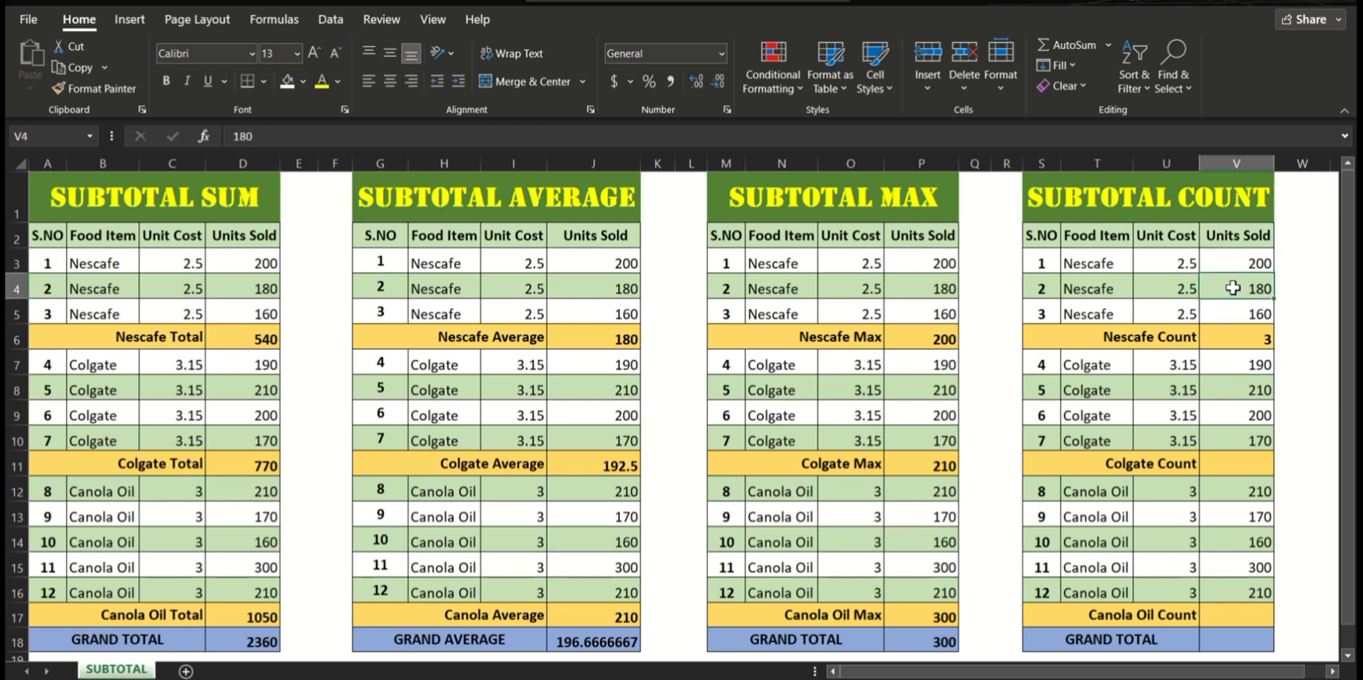
left_click(1230, 314)
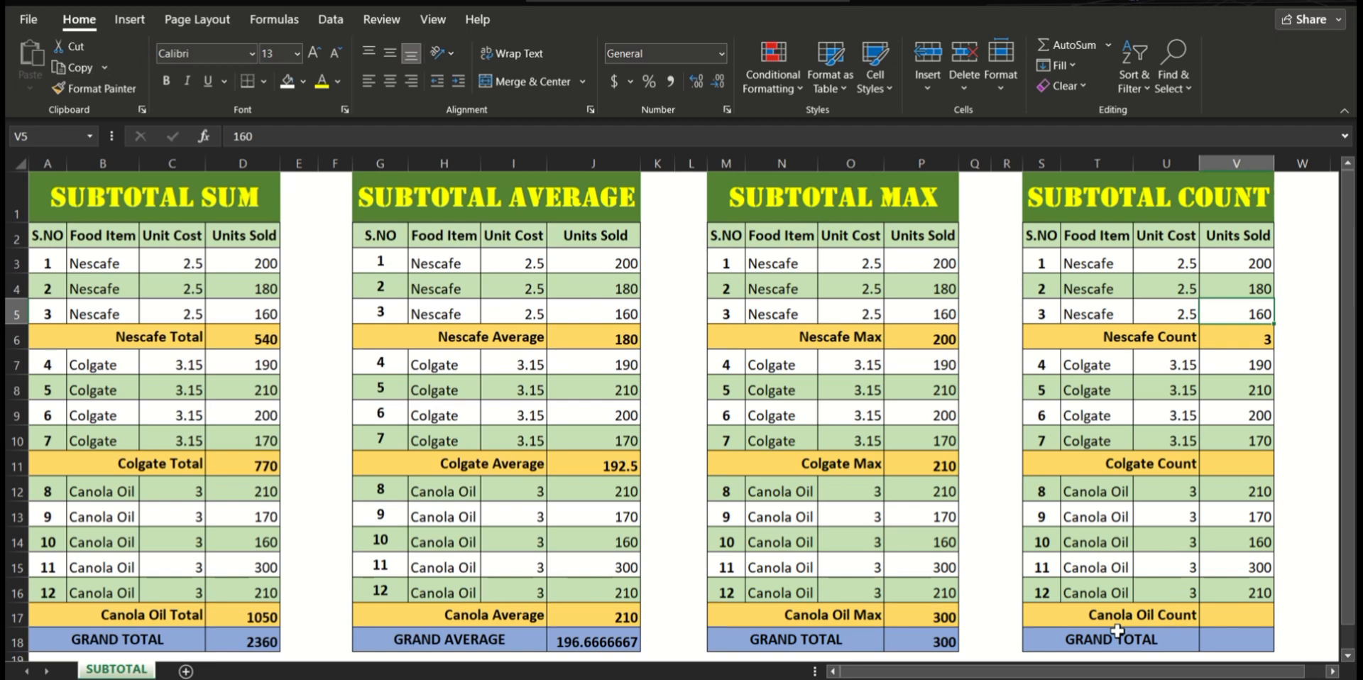
Step: Enter =SUBTOTAL(2,V7:V10) in V11 for the Colgate Count, and check the counted units sold cells
left_click(1236, 470)
type("=SUBTO")
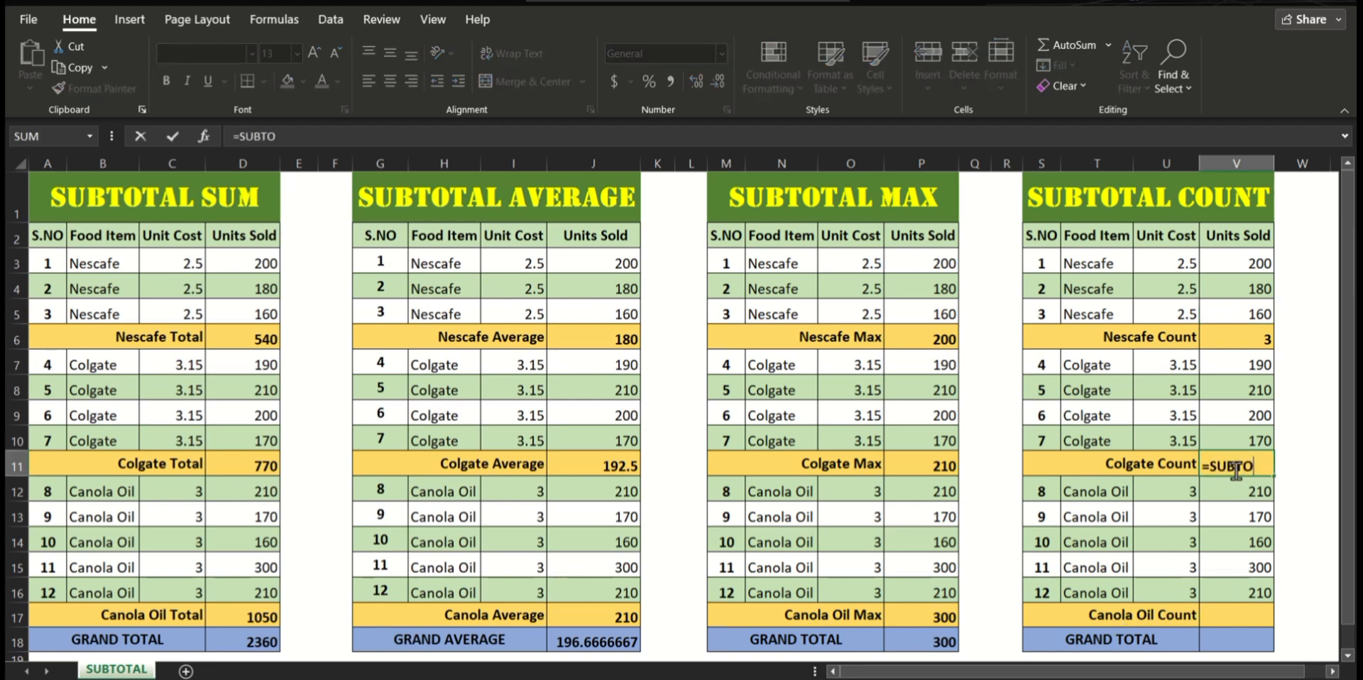
type("TAL")
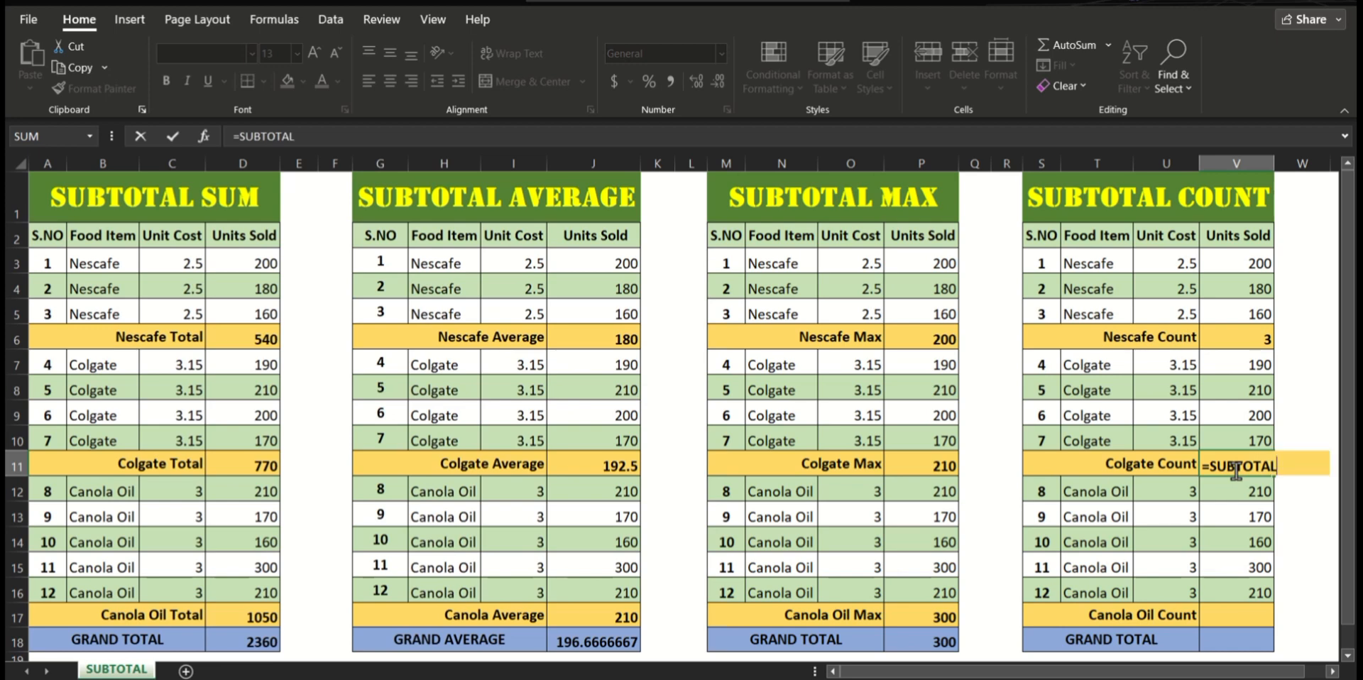
type("(")
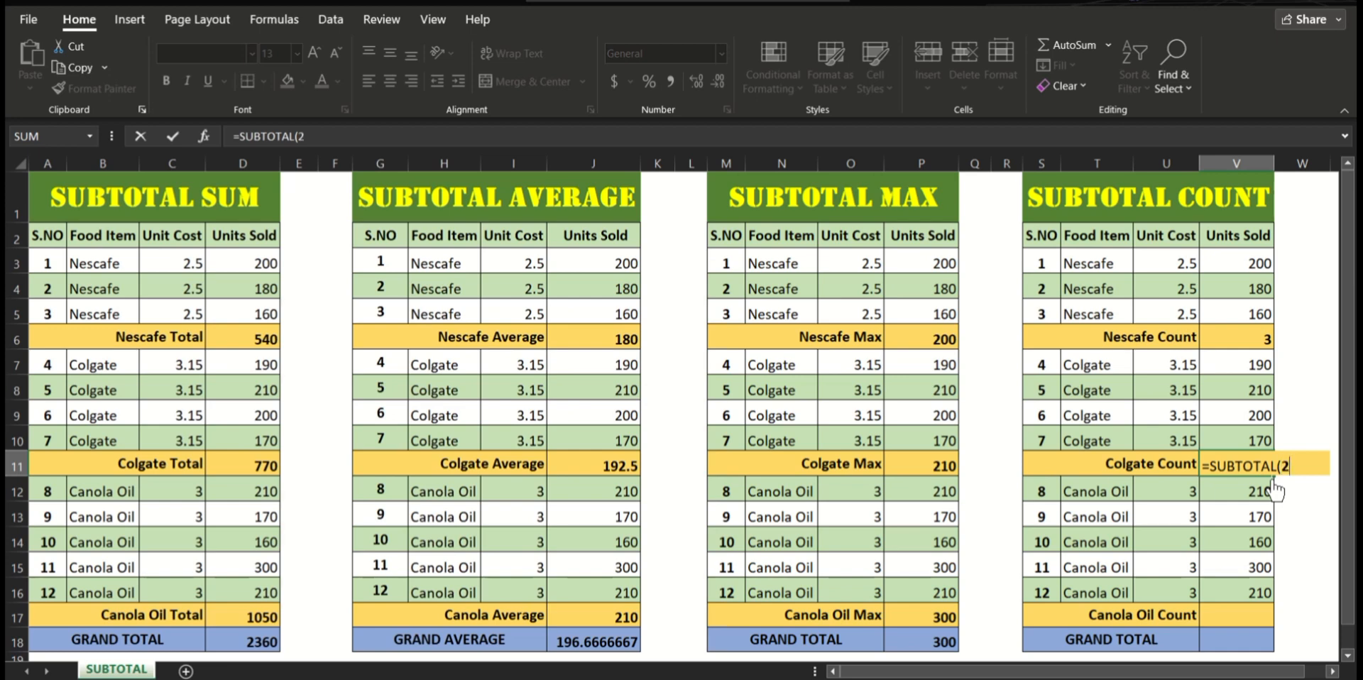
type("2,")
left_click_drag(1253, 365, 1244, 436)
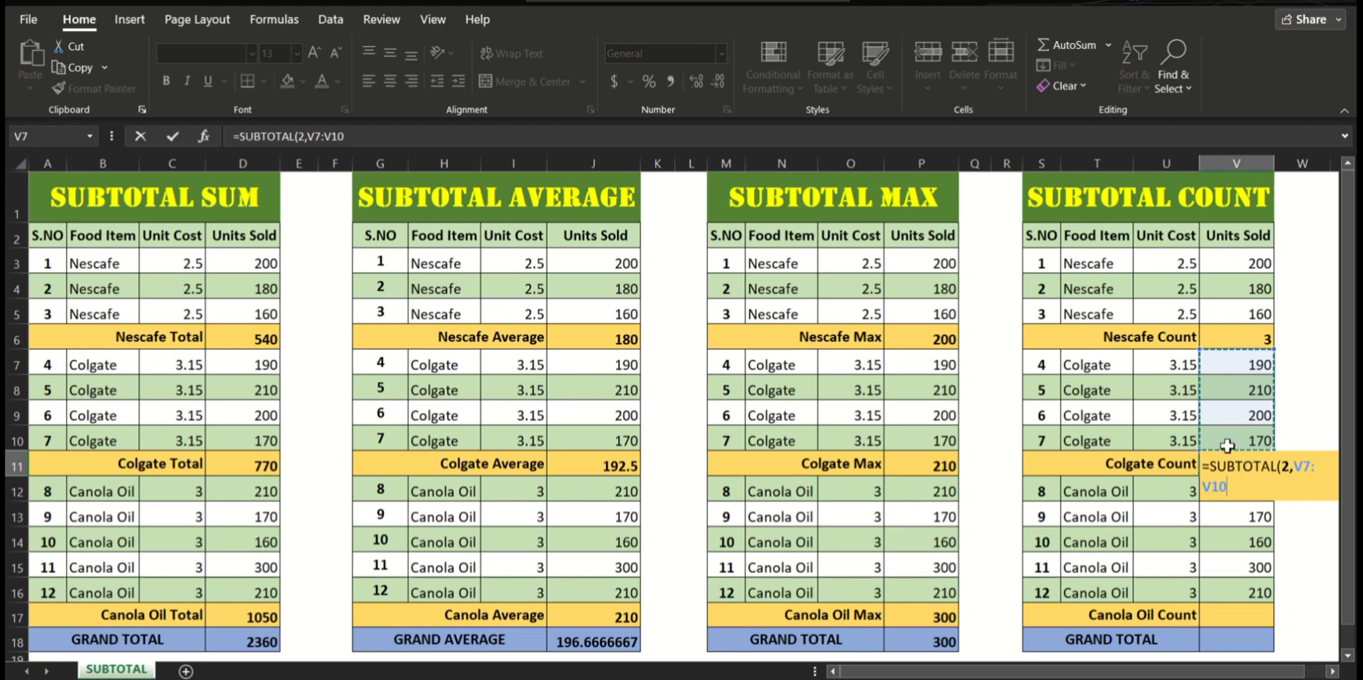
type(")")
key("Return")
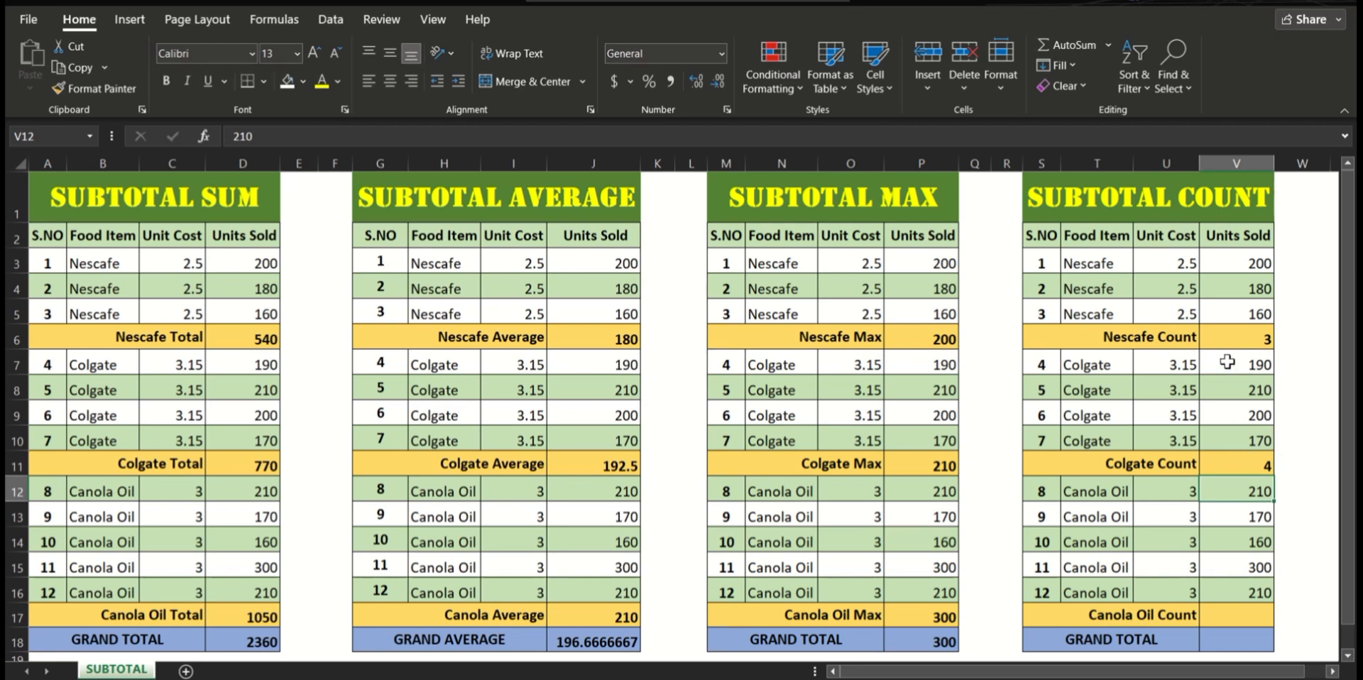
left_click(1227, 363)
left_click(1226, 385)
left_click(1221, 431)
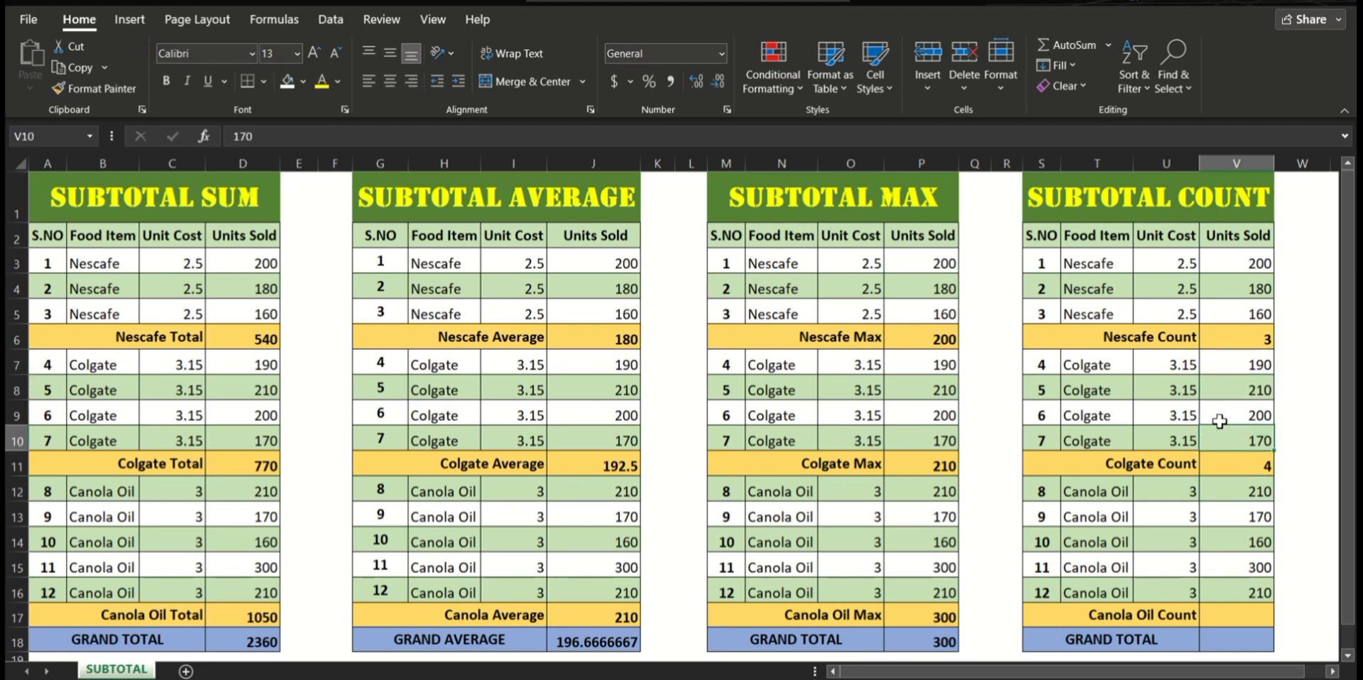
Step: Enter =SUBTOTAL(2,V12:V16) in V17 to calculate the Canola Oil Count of units sold entries
left_click(1223, 618)
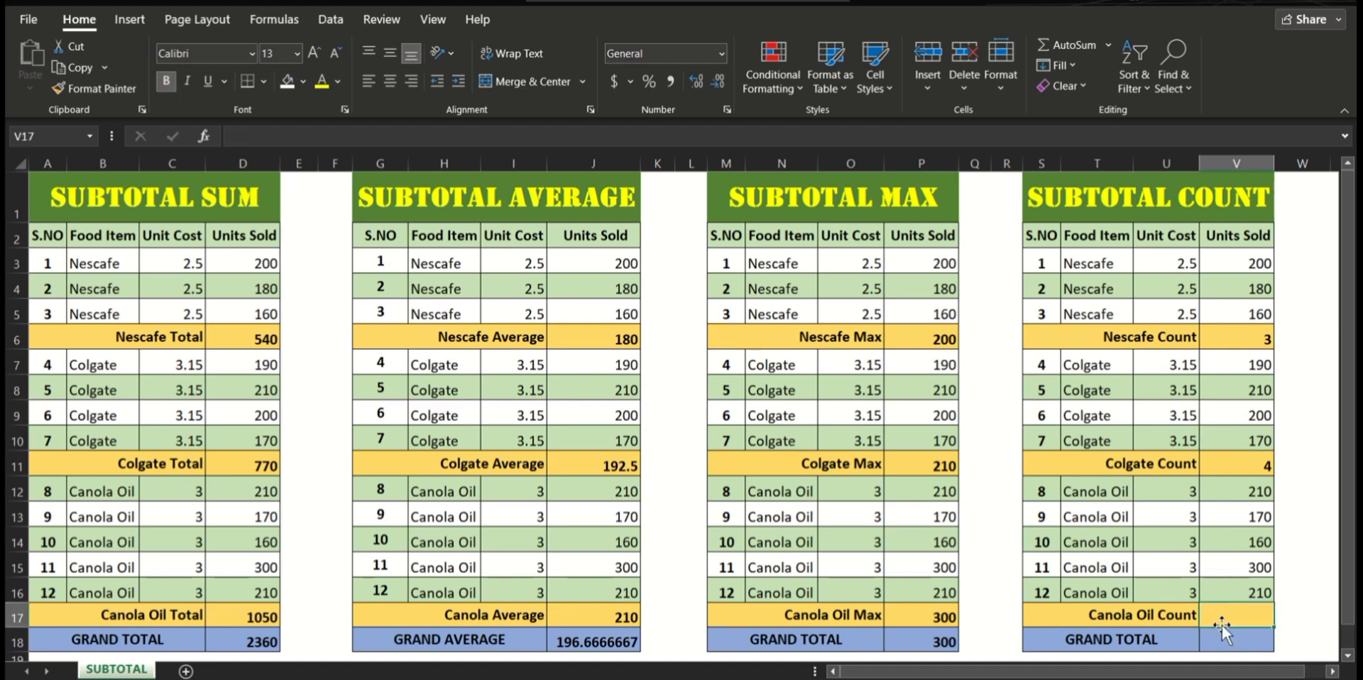
type("=")
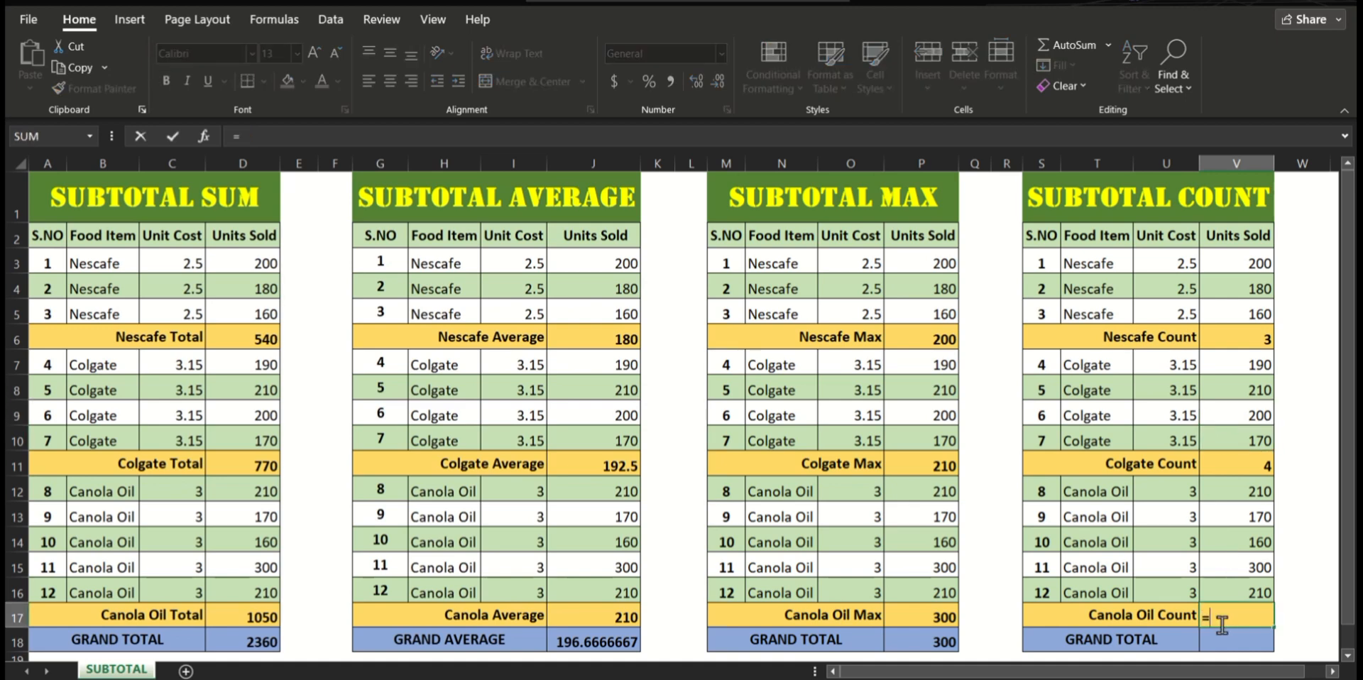
type("SUBTOTAL")
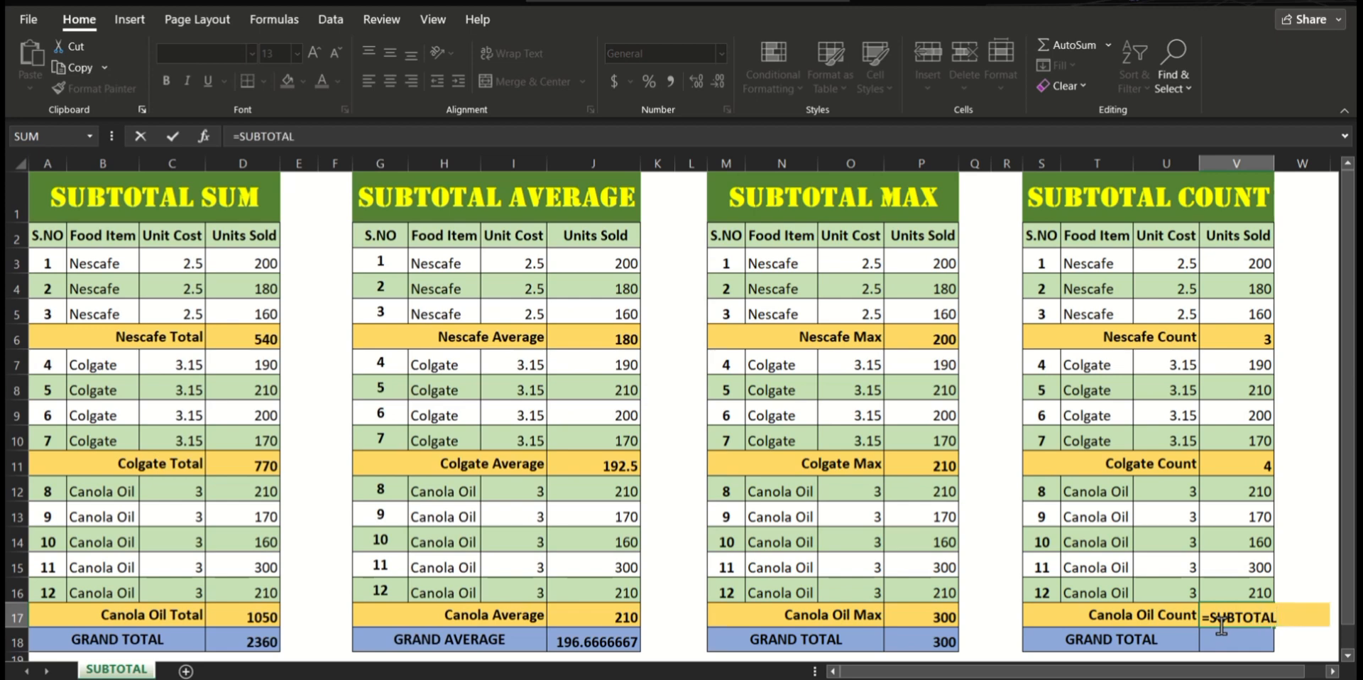
type("(2,")
left_click_drag(1228, 492, 1228, 588)
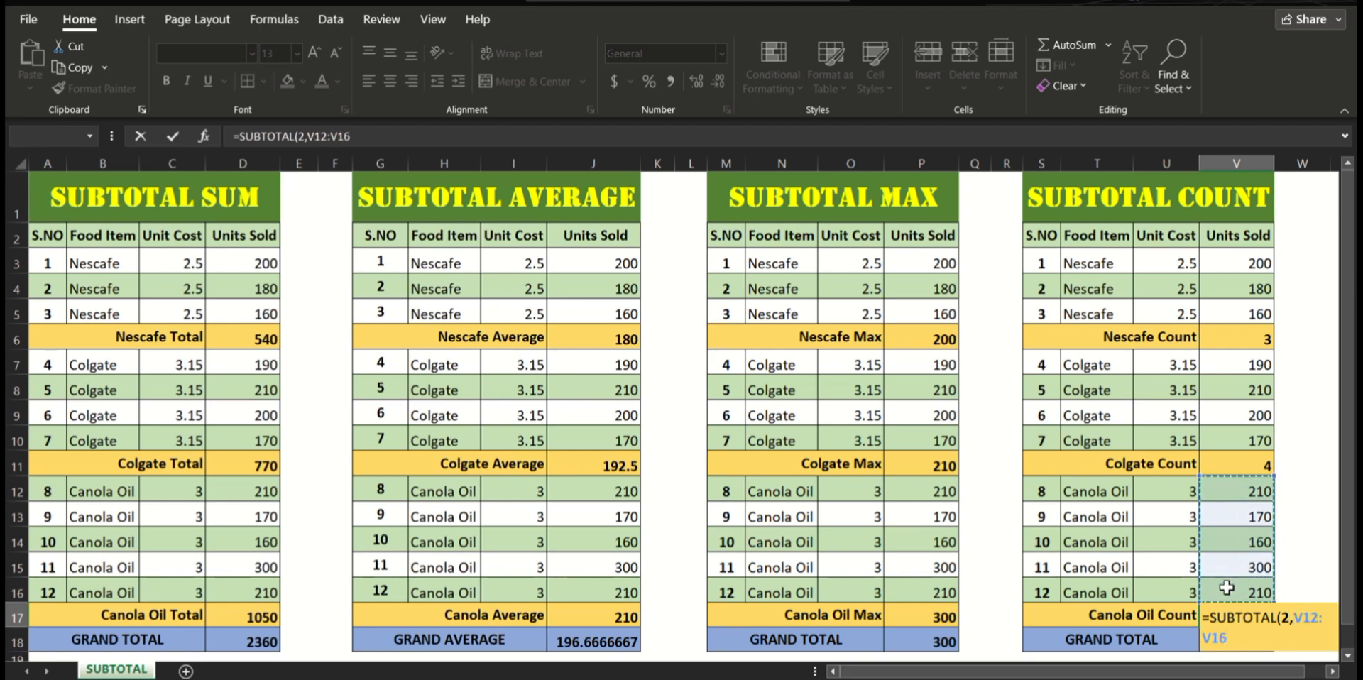
type(")")
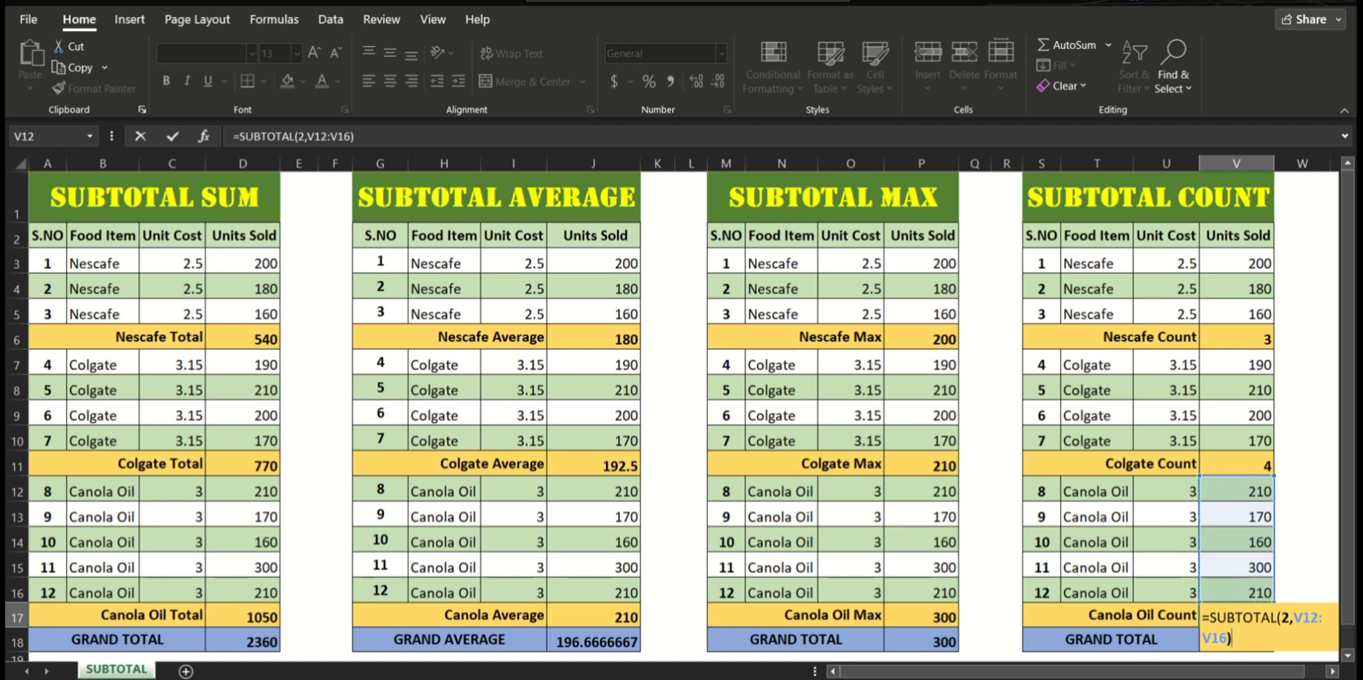
key("Return")
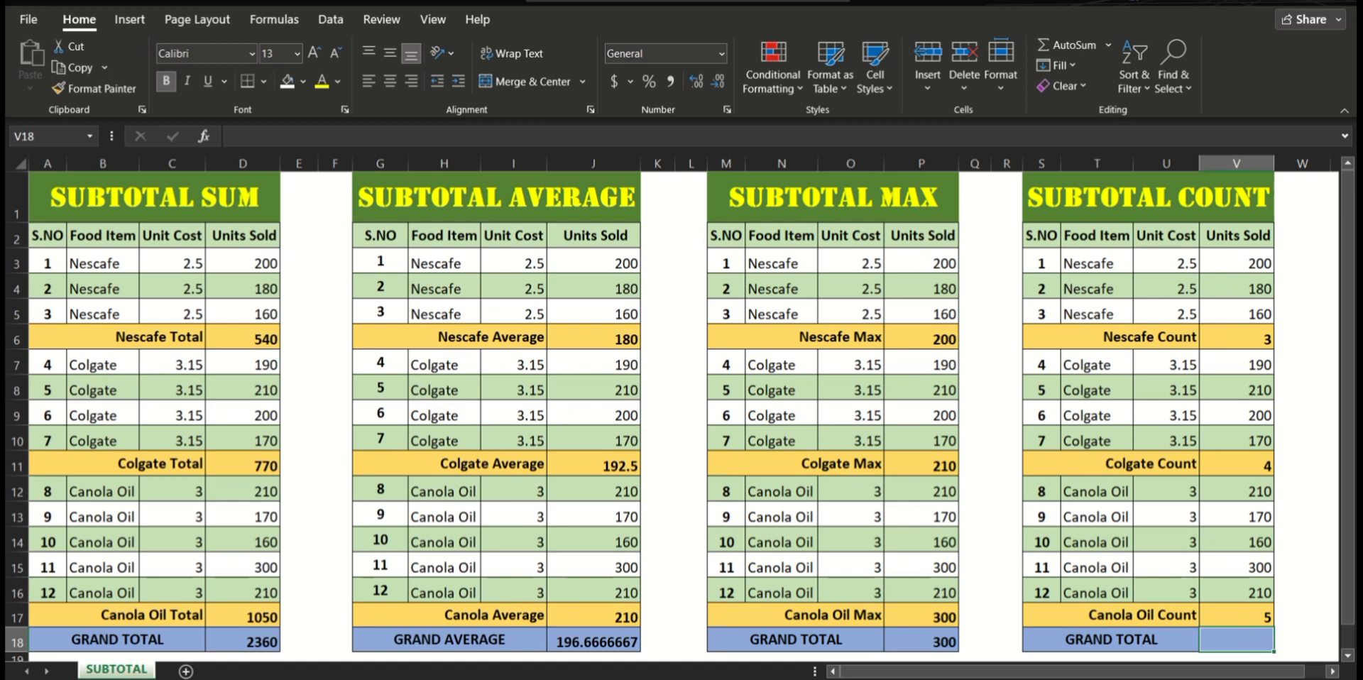
Step: Enter =SUBTOTAL(2,V3:V17) in V18 to calculate the grand total of the SUBTOTAL COUNT table
type("=")
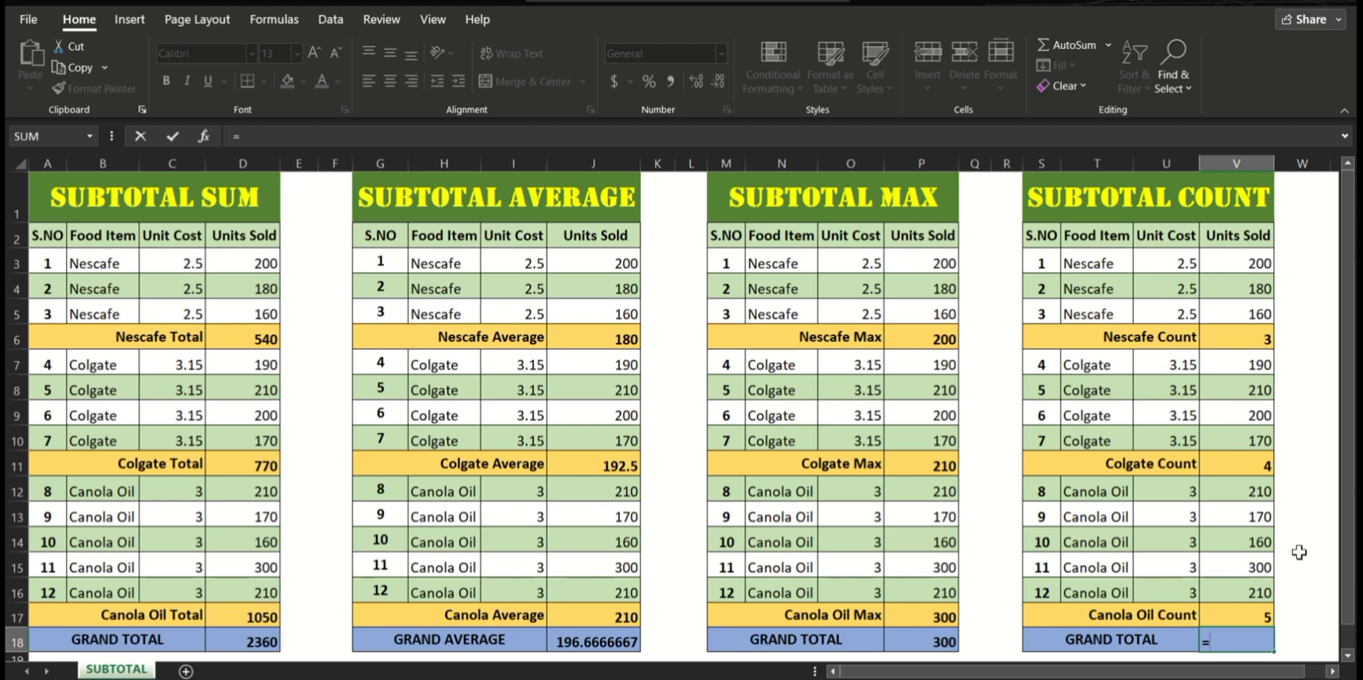
type("SUBBT")
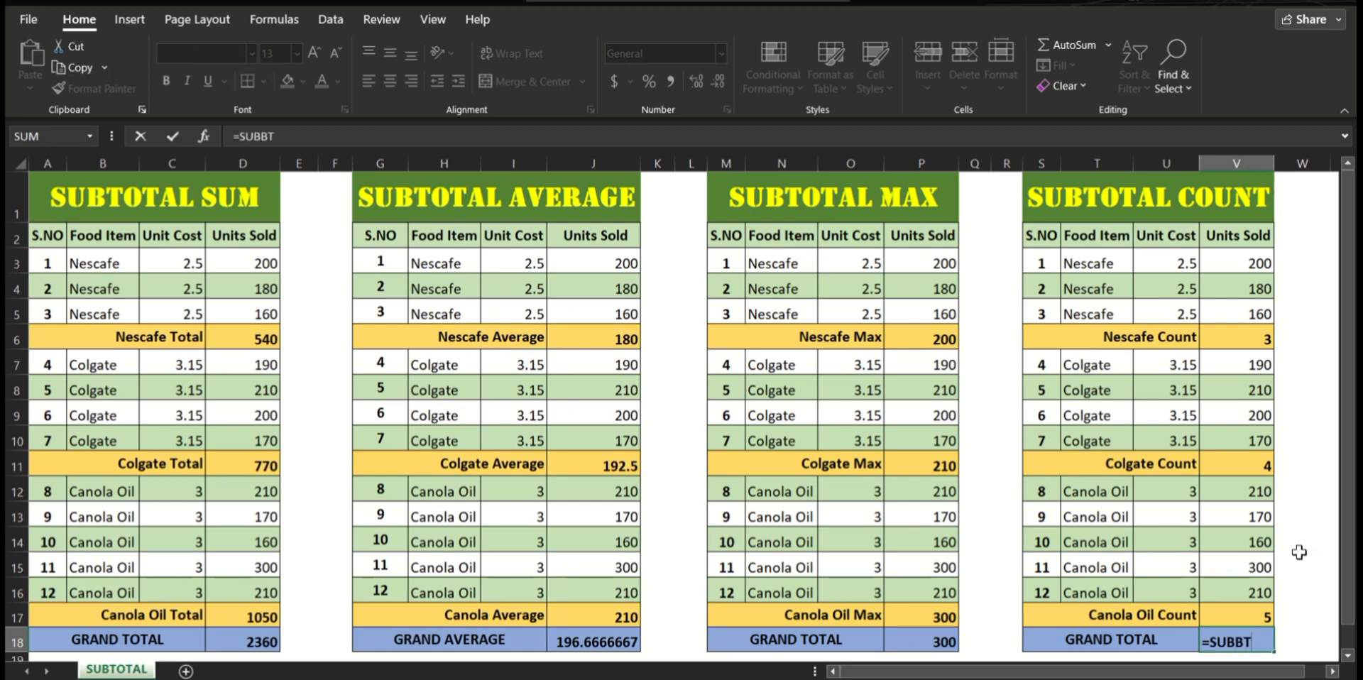
type("OTAL")
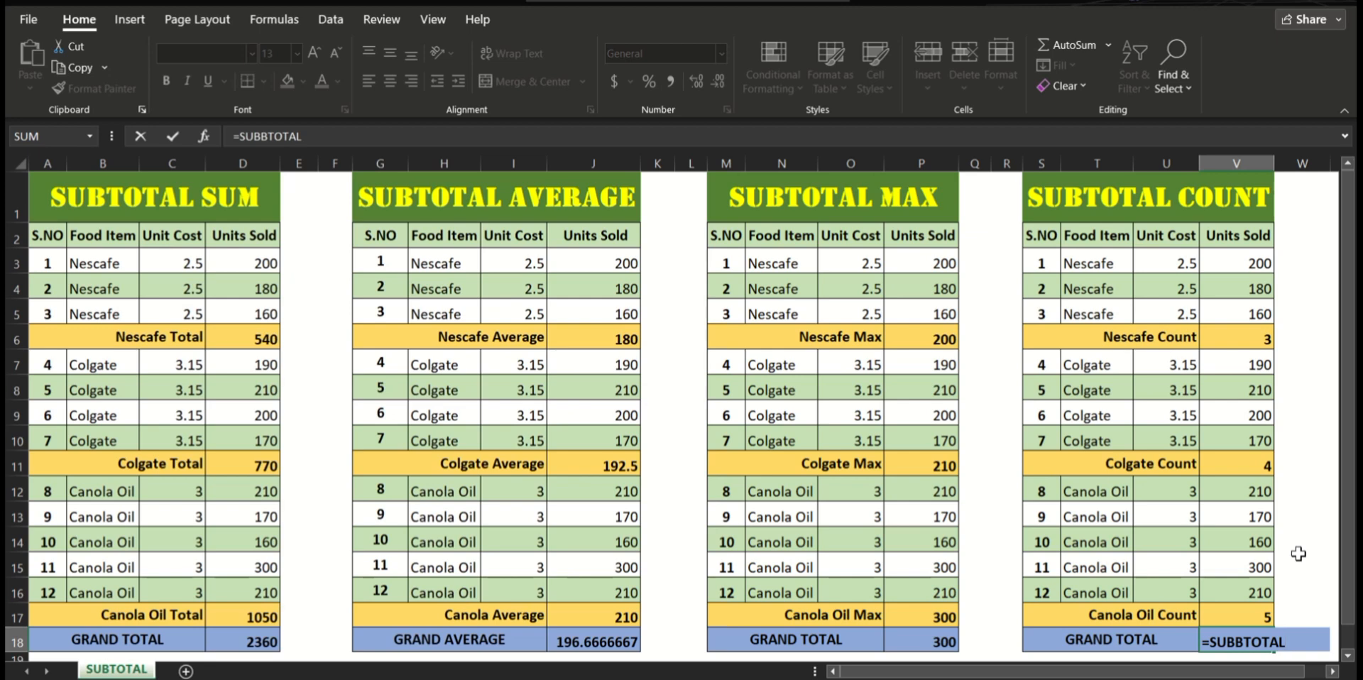
key("BackSpace")
key("BackSpace")
key("BackSpace")
key("BackSpace")
key("BackSpace")
key("BackSpace")
key("BackSpace")
type("TOTAL(")
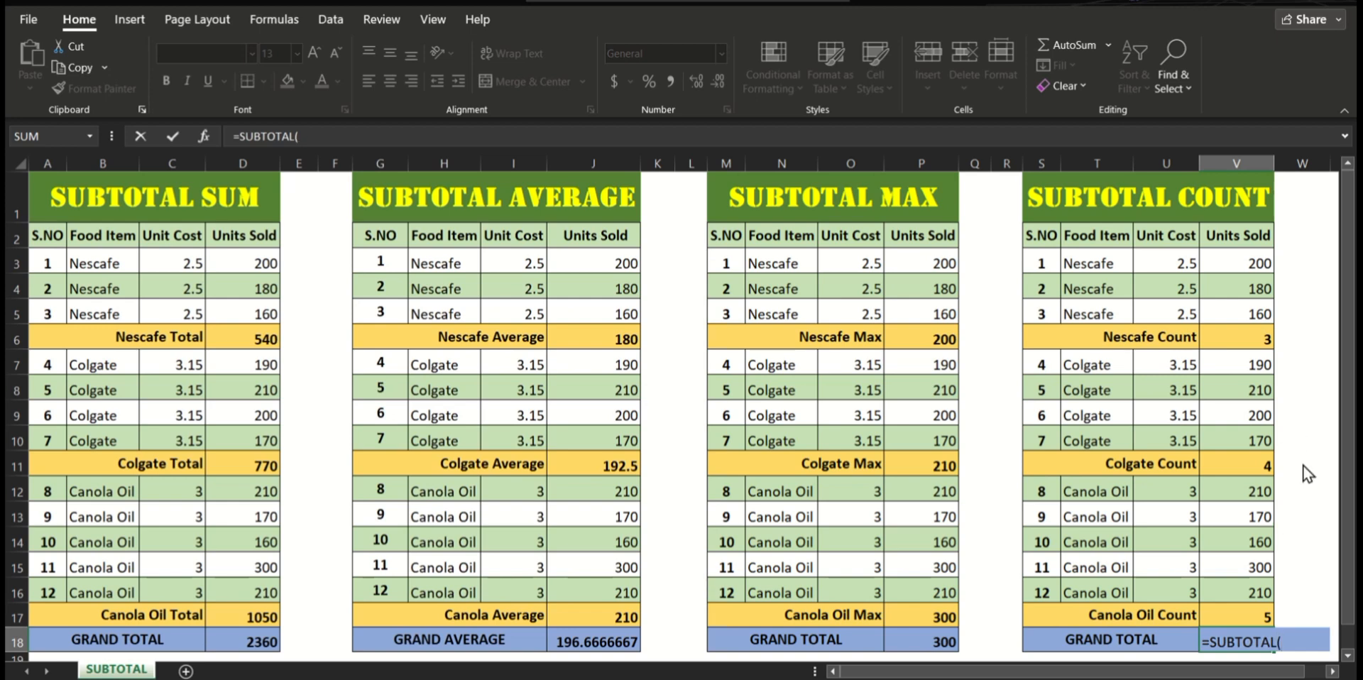
type("2,")
left_click(1227, 262)
left_click_drag(1228, 262, 1261, 616)
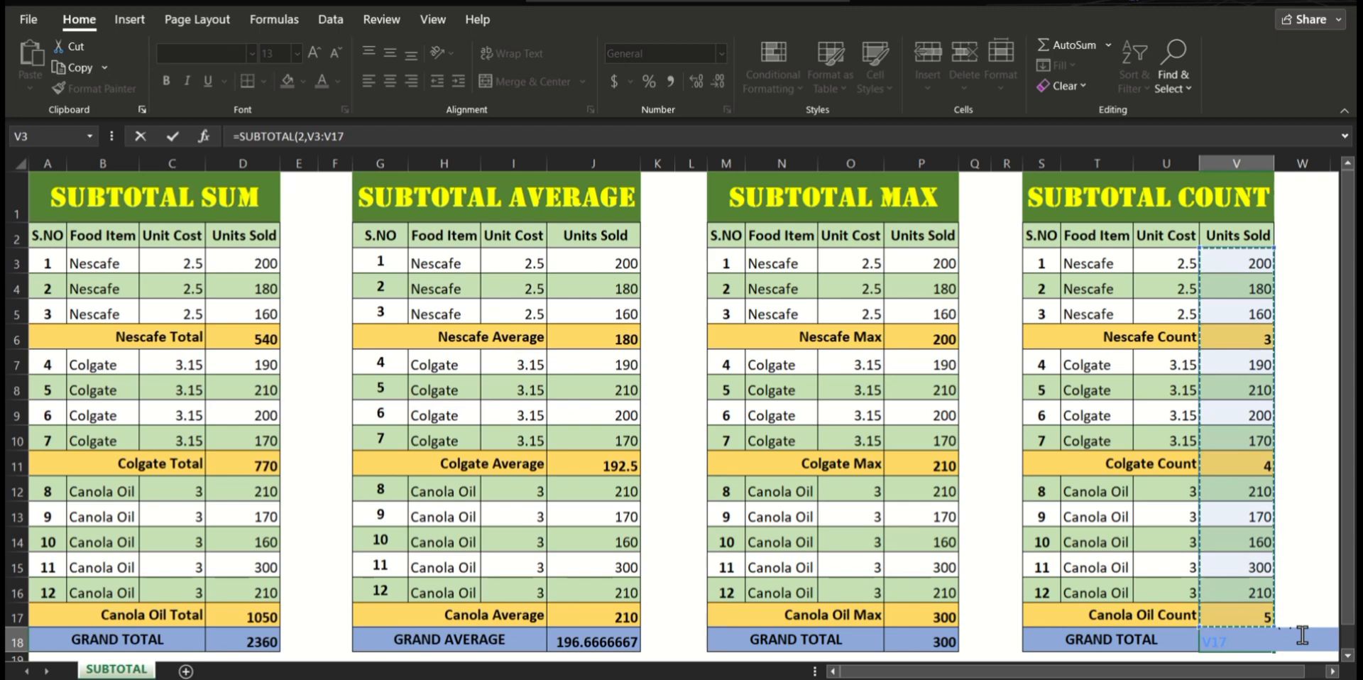
type("))")
key("BackSpace")
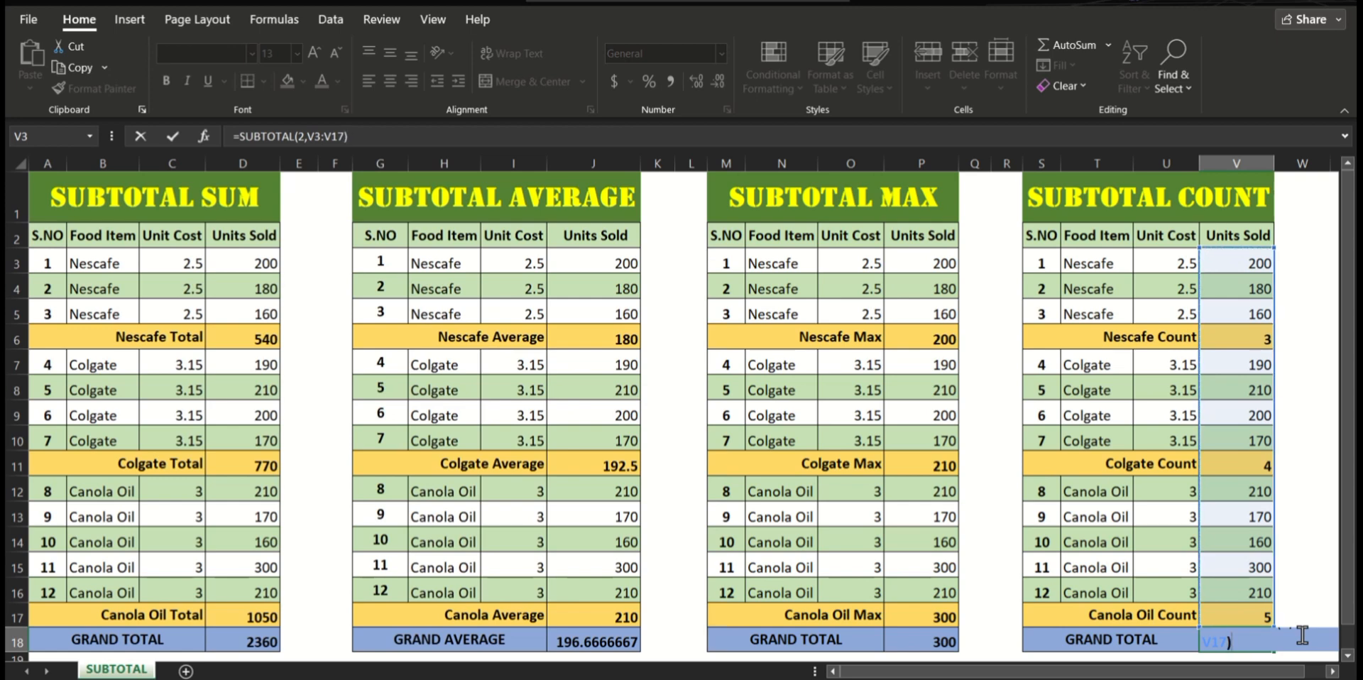
key("Return")
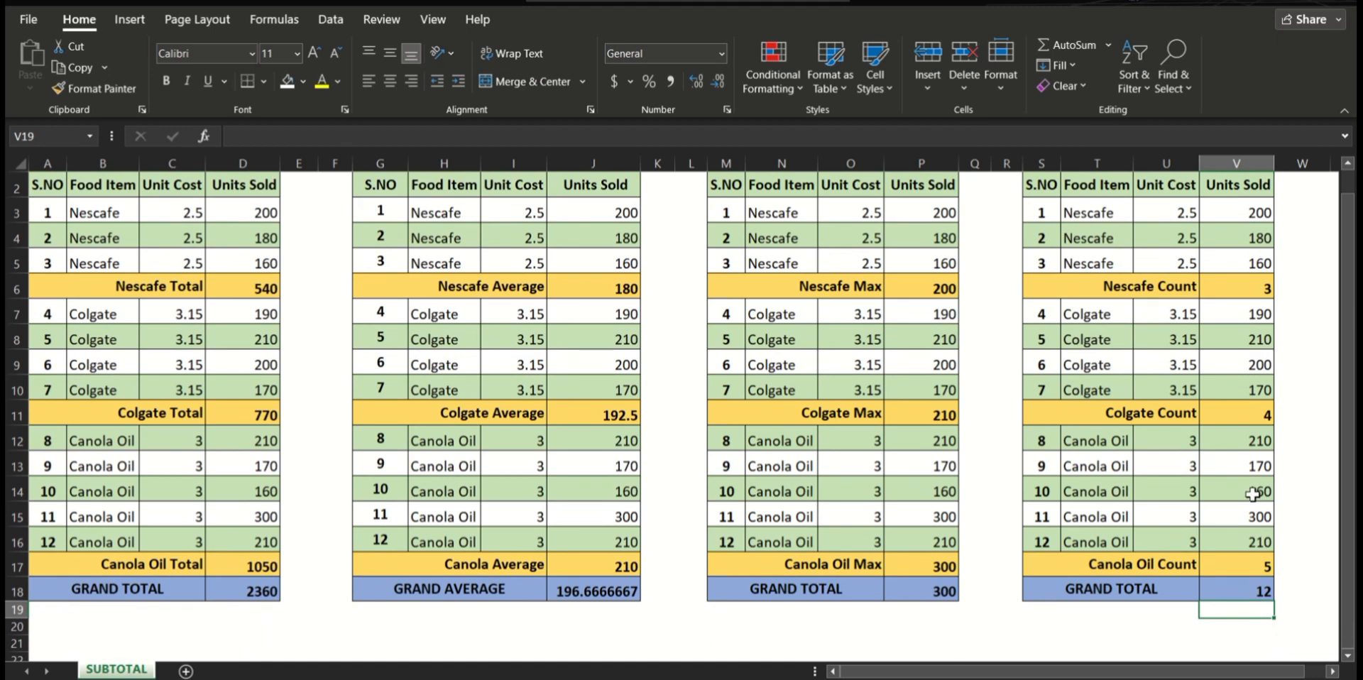
scroll(1253, 494, "up", 1)
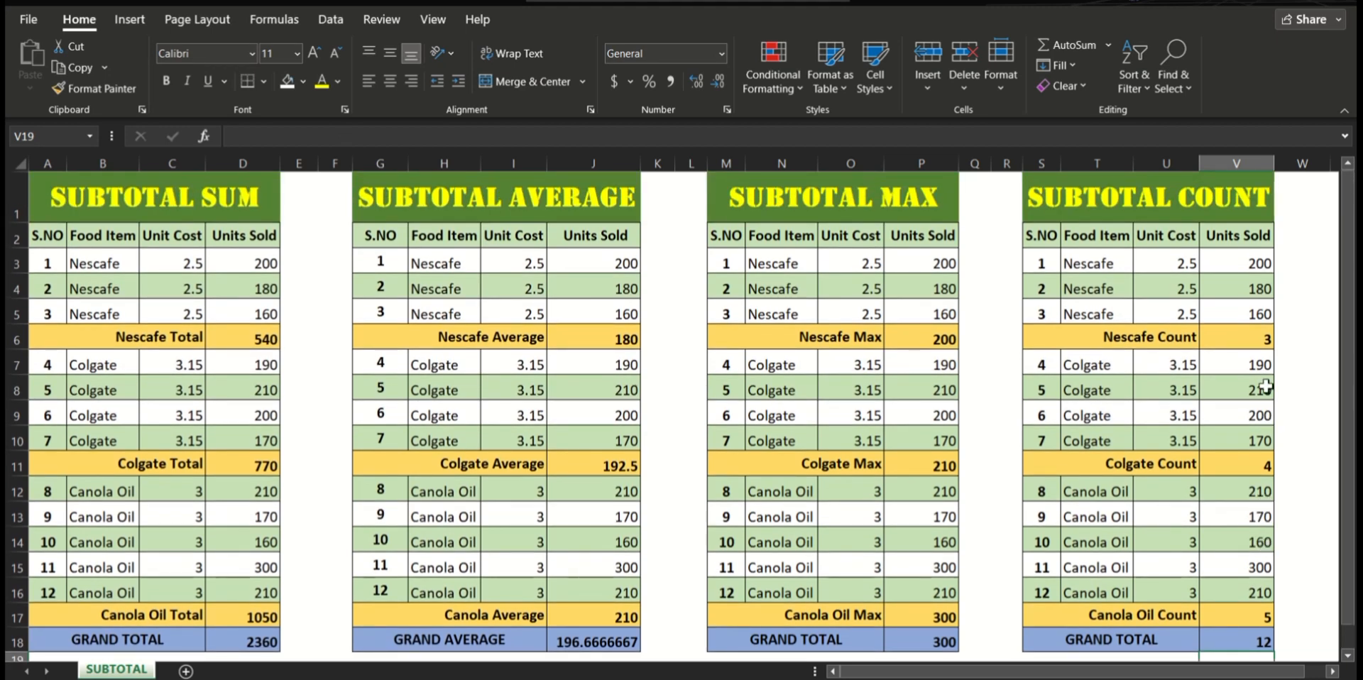